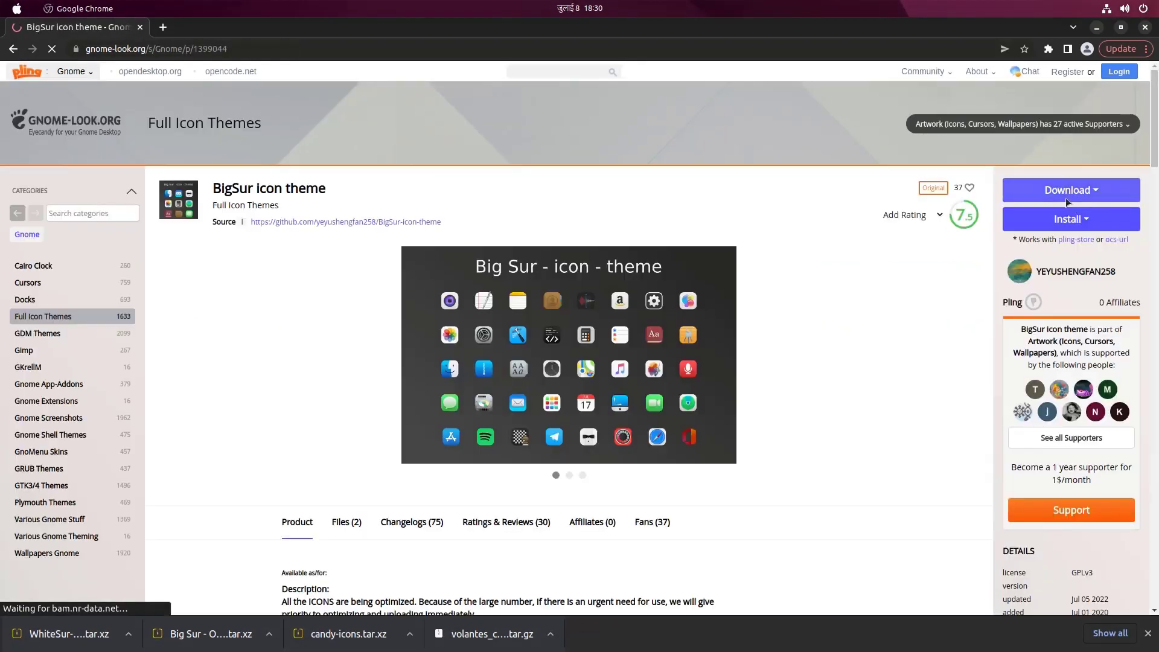
Step: Download the BigSur.tarxz archive of the BigSur icon theme
click(1072, 189)
click(1033, 215)
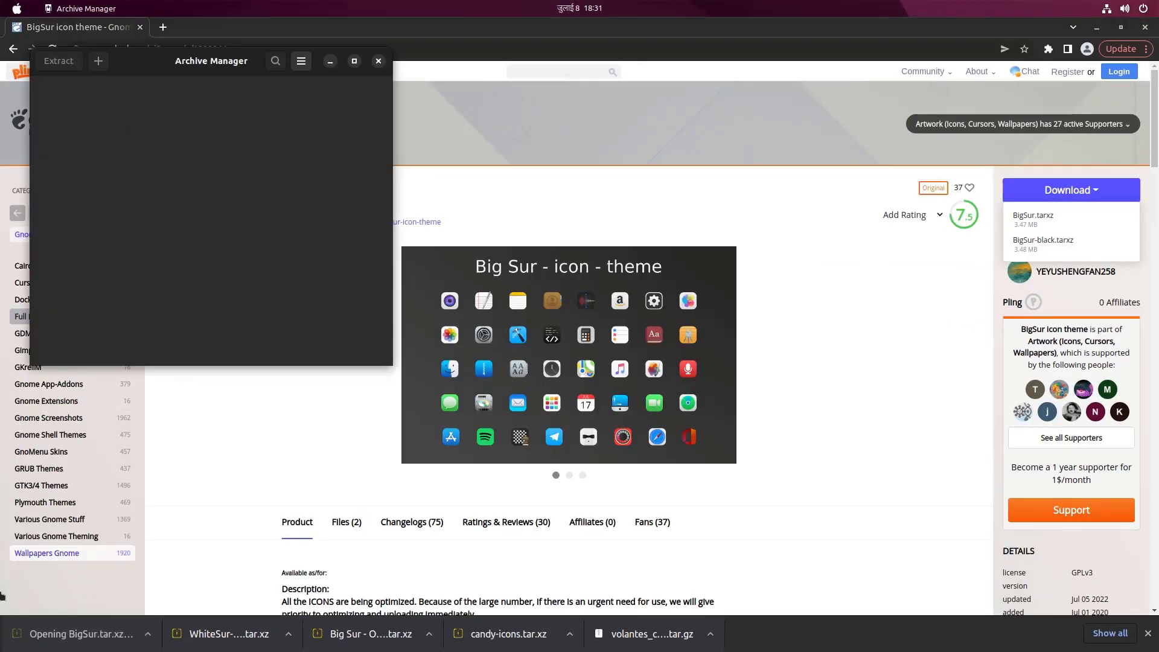
Step: Find the No Logo GABST 21 image in the Wallpapers Gnome category sorted by rating, and set it as the desktop wallpaper
click(42, 554)
click(42, 554)
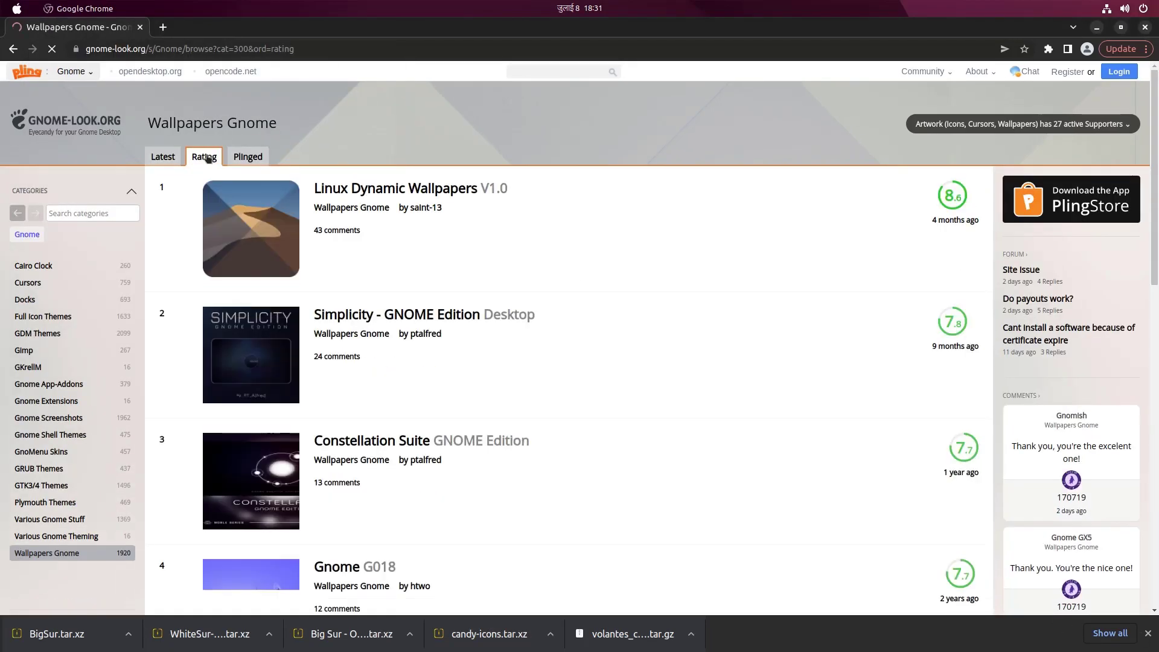
scroll(730, 333, down, 5)
scroll(727, 331, down, 10)
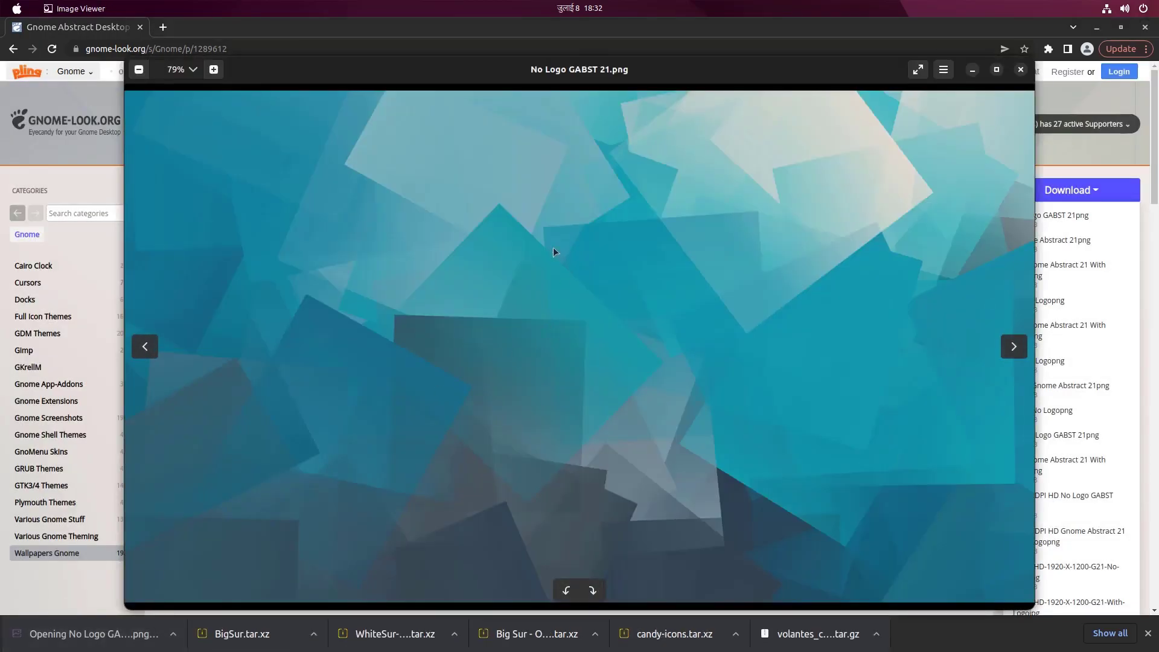
right_click(553, 248)
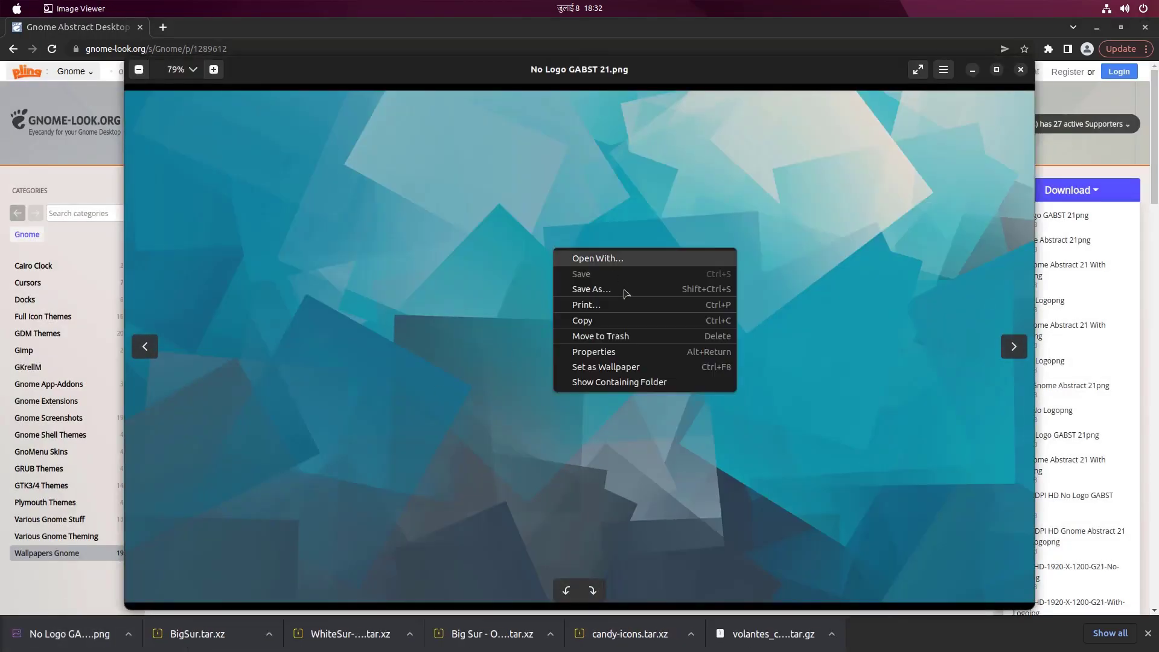
click(639, 368)
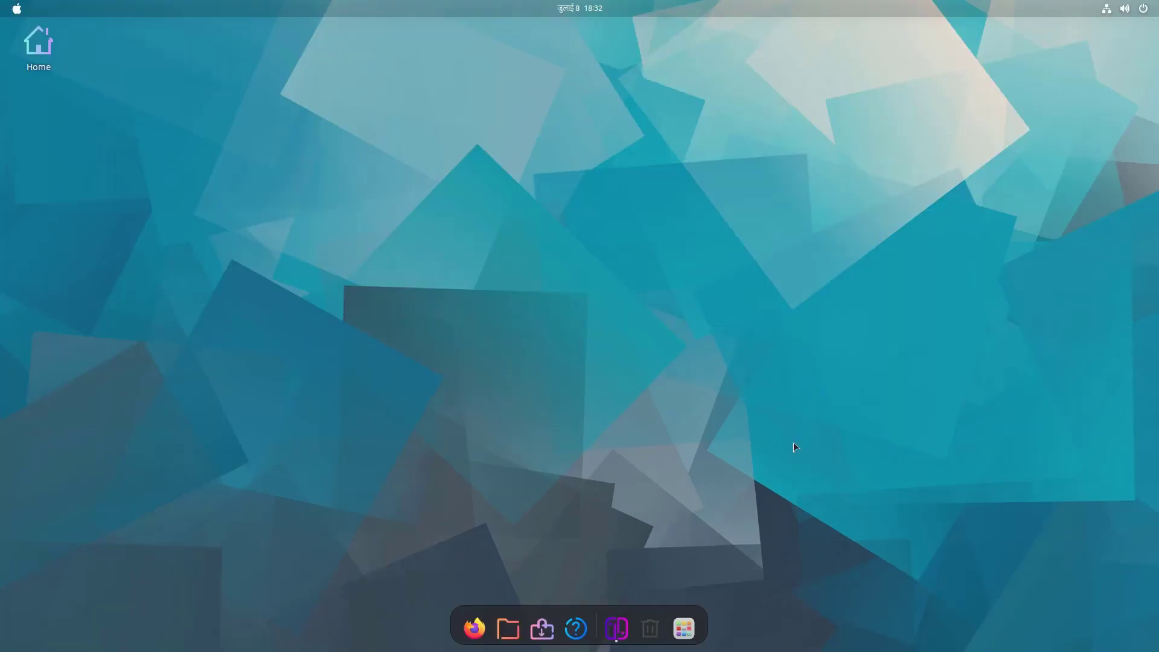
Step: Open Tweaks and set the icon theme to BigSur-dark
click(694, 631)
text(tweaks)
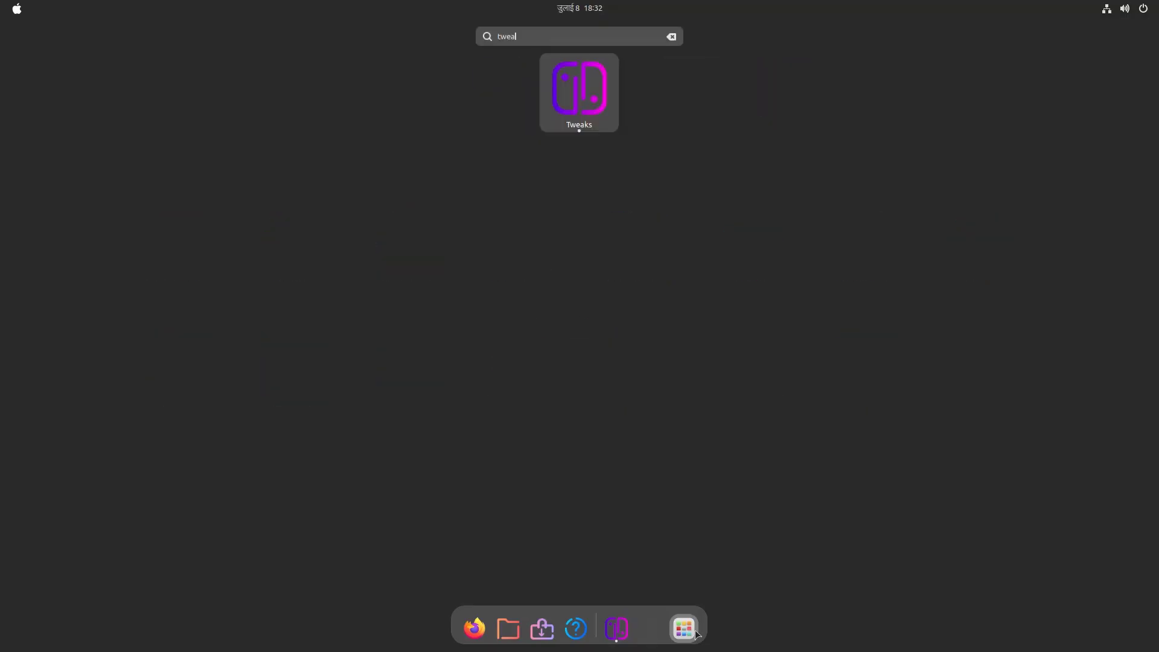
key(Return)
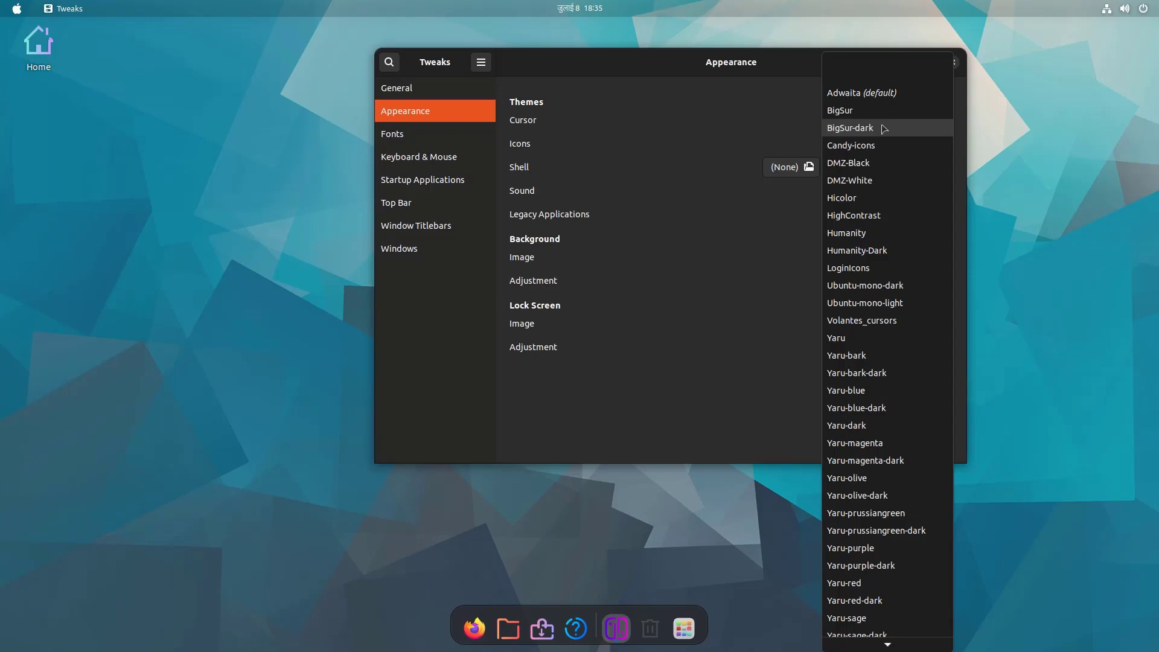
click(868, 129)
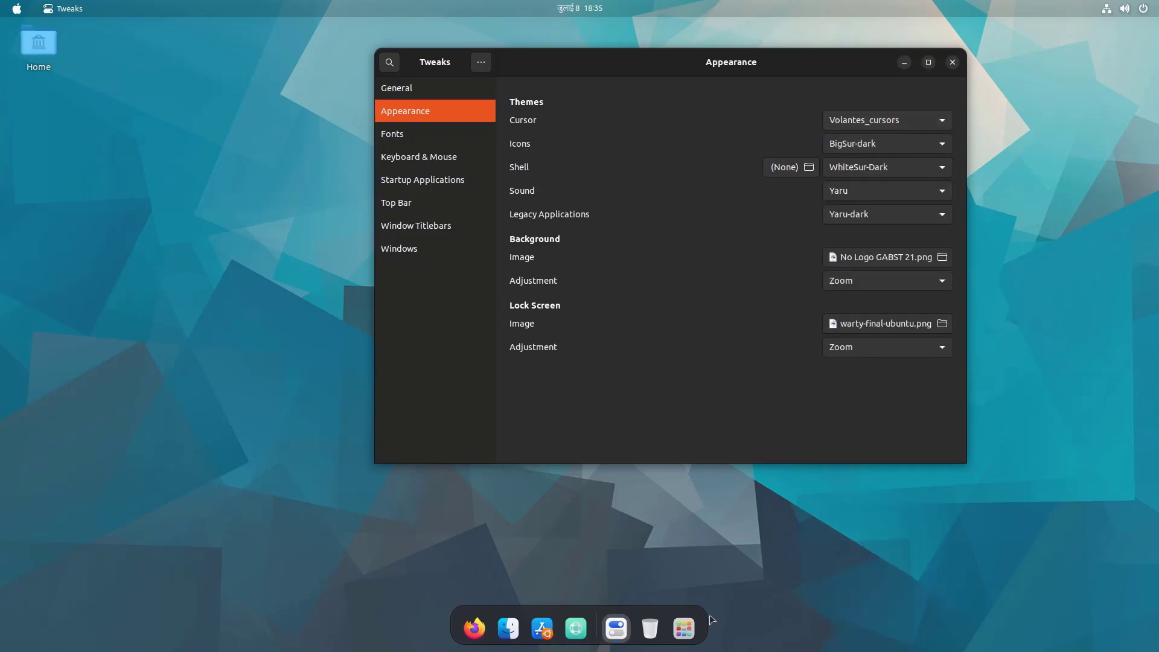
Step: Look over the icons in the application overview and close Tweaks
click(684, 629)
click(689, 628)
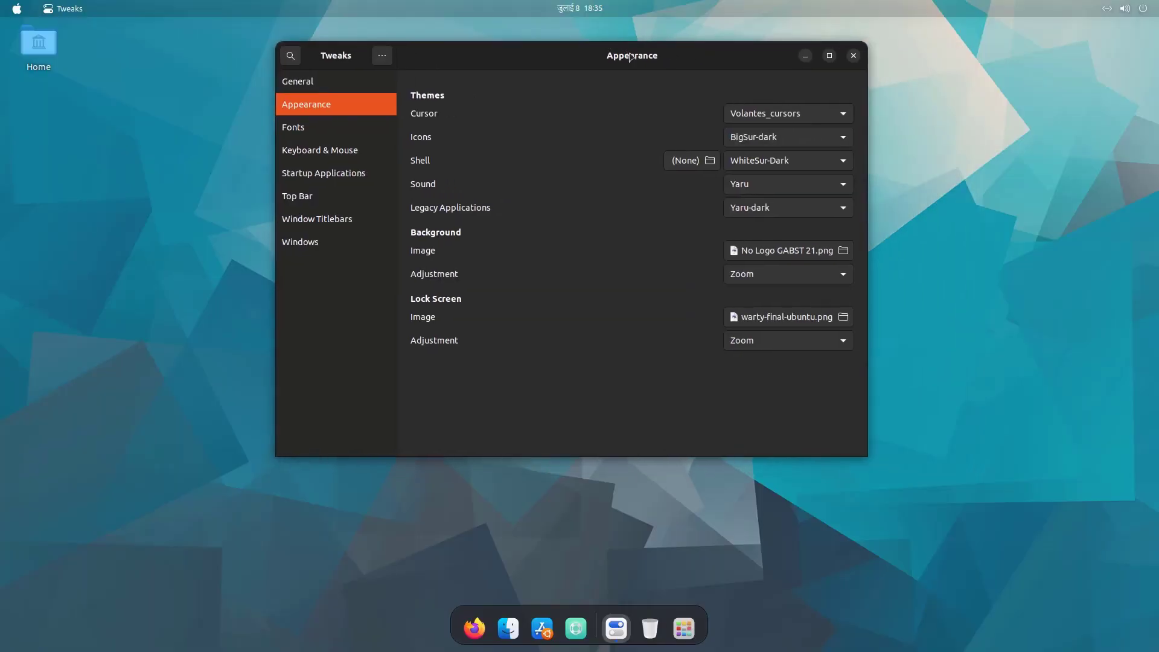
key(ctrl+q)
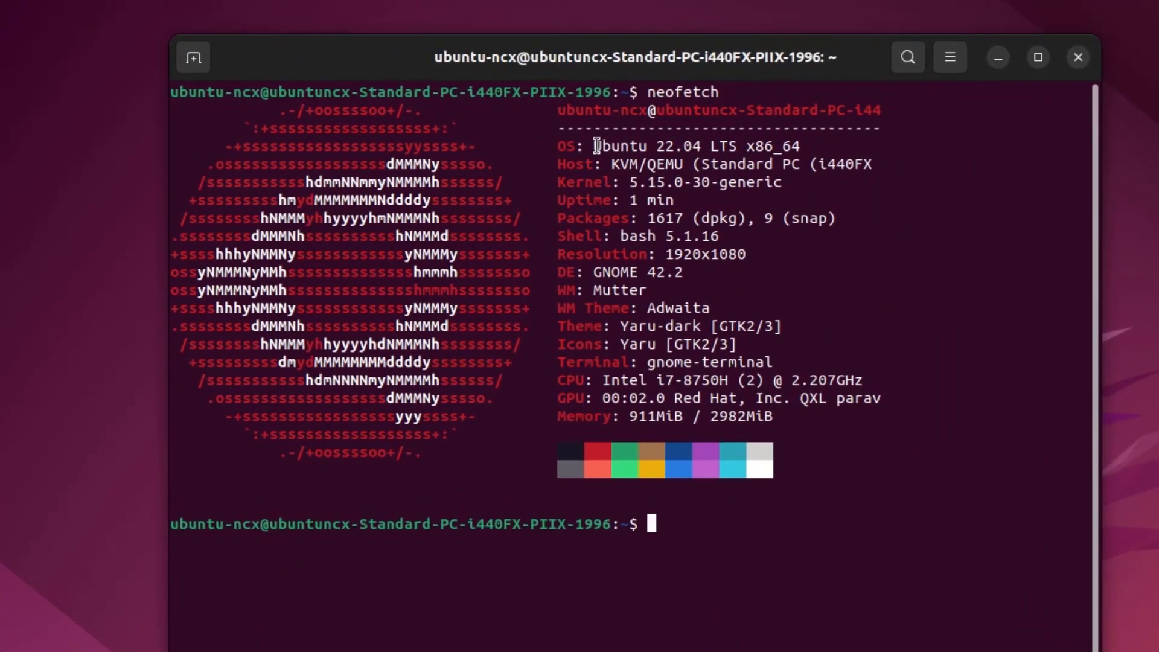
Step: Highlight the Ubuntu version and the GNOME desktop version in the neofetch output, and close the terminal
drag(594, 146, 708, 140)
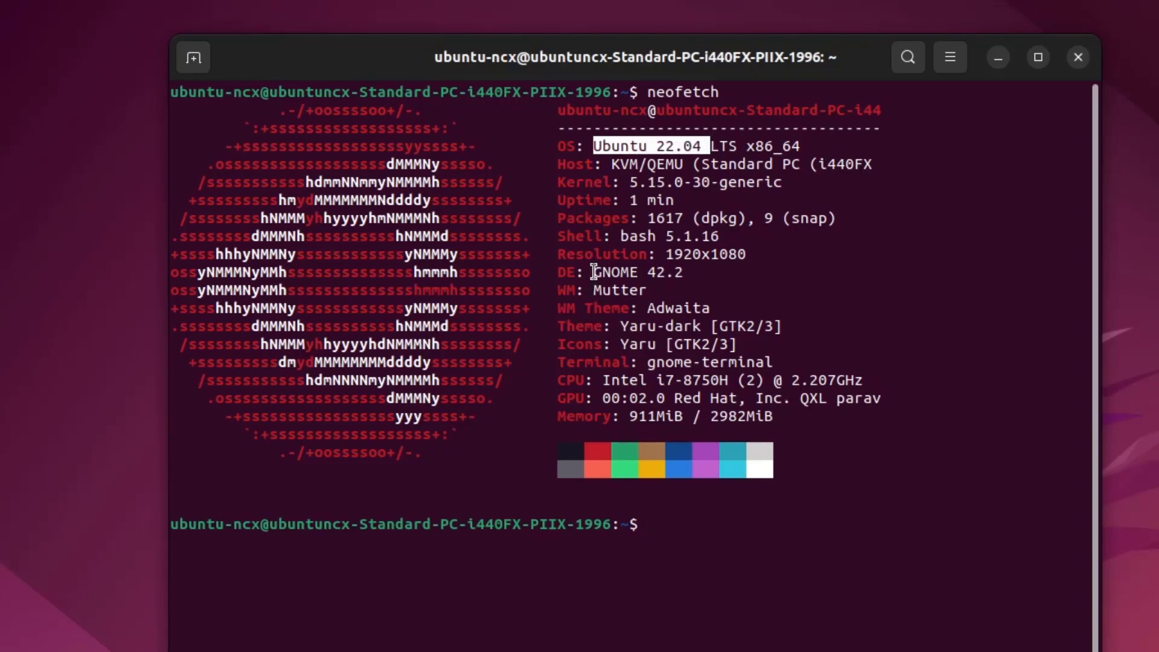
drag(594, 272, 1090, 273)
click(1080, 59)
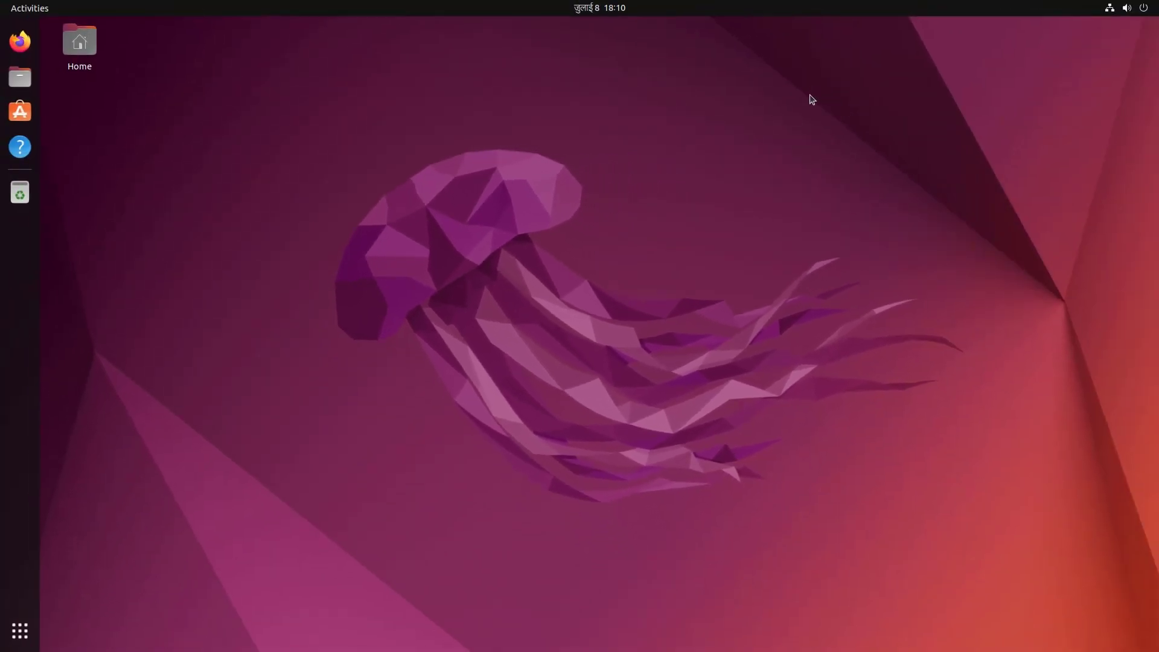
Step: Open the Appearance page in Settings, enable auto-hide for the dock, and move the window away from it
click(20, 631)
click(645, 393)
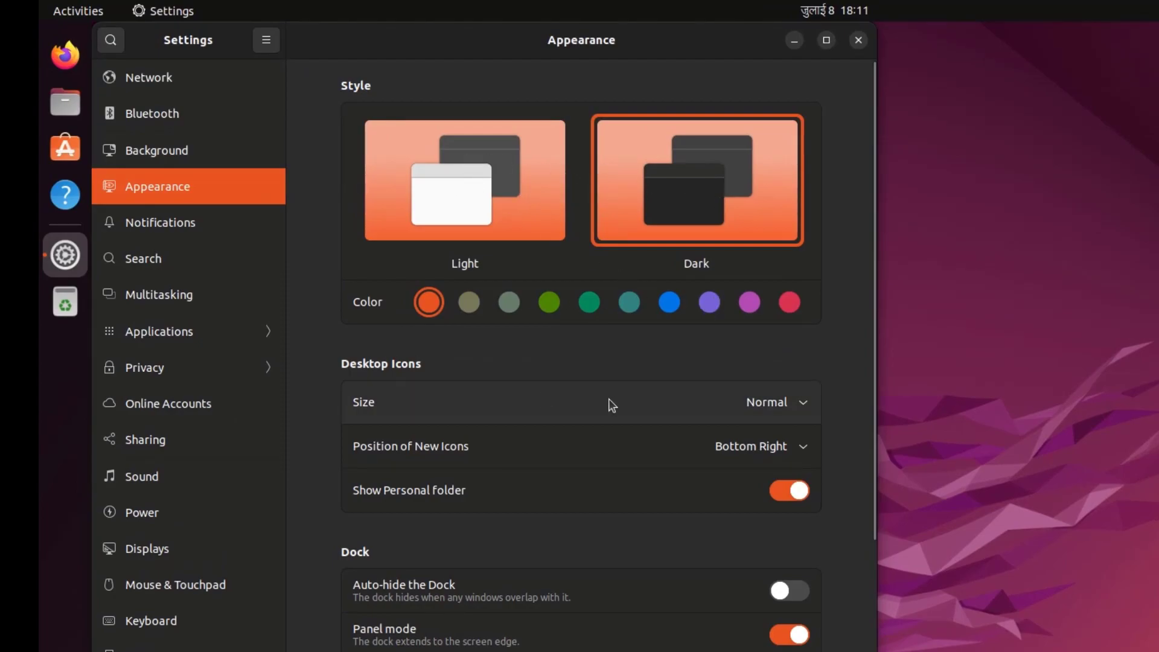
scroll(308, 375, down, 5)
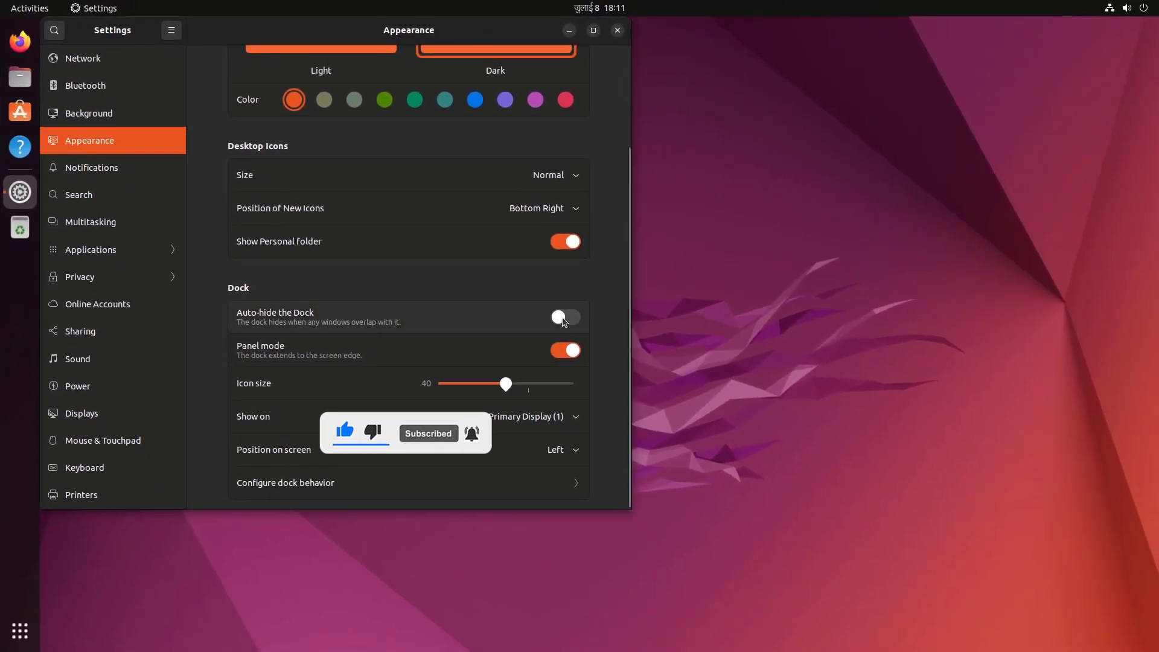
click(535, 346)
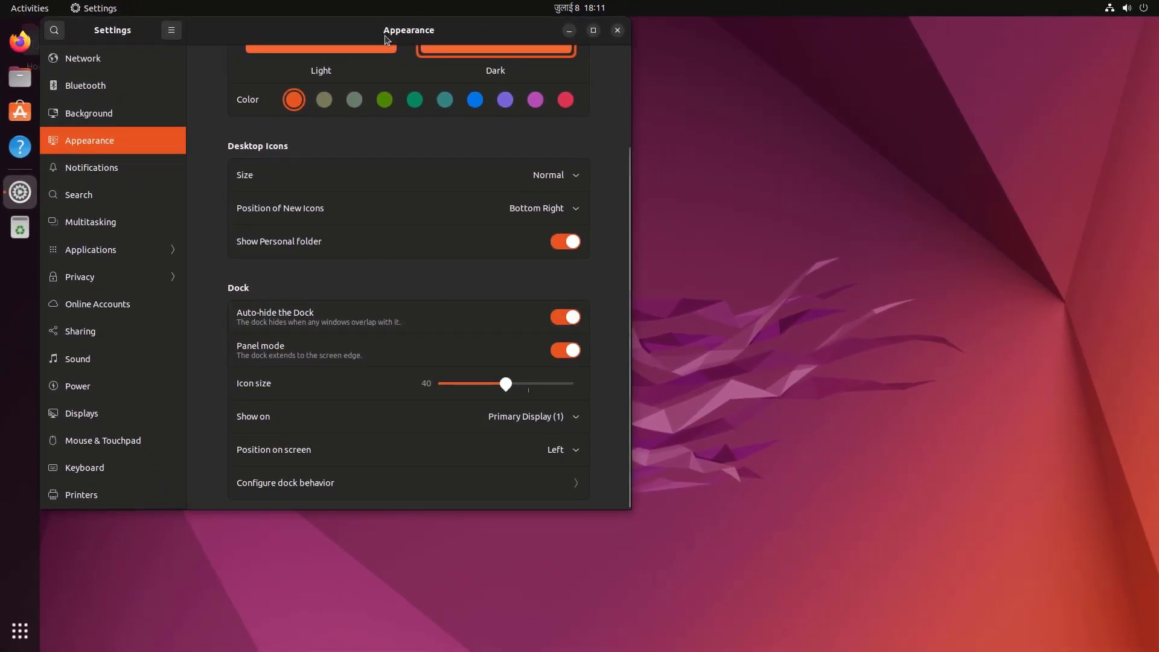
drag(381, 35, 461, 38)
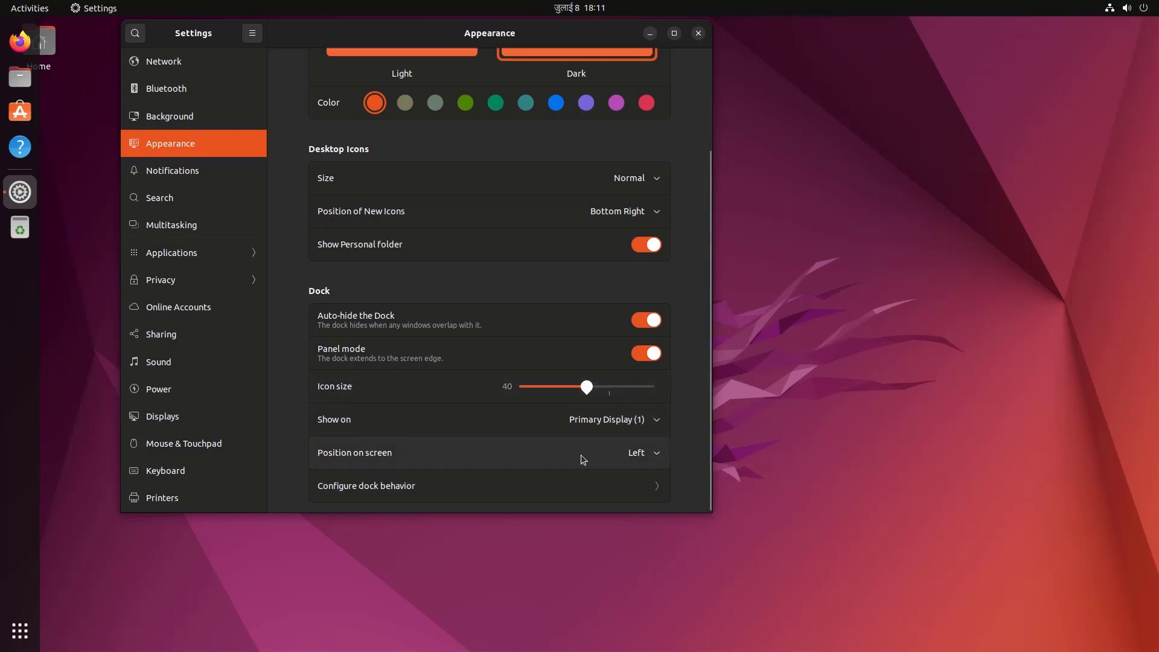
Step: Set the dock's position on screen to Bottom, turn off its panel mode, and close Settings
click(653, 456)
click(665, 401)
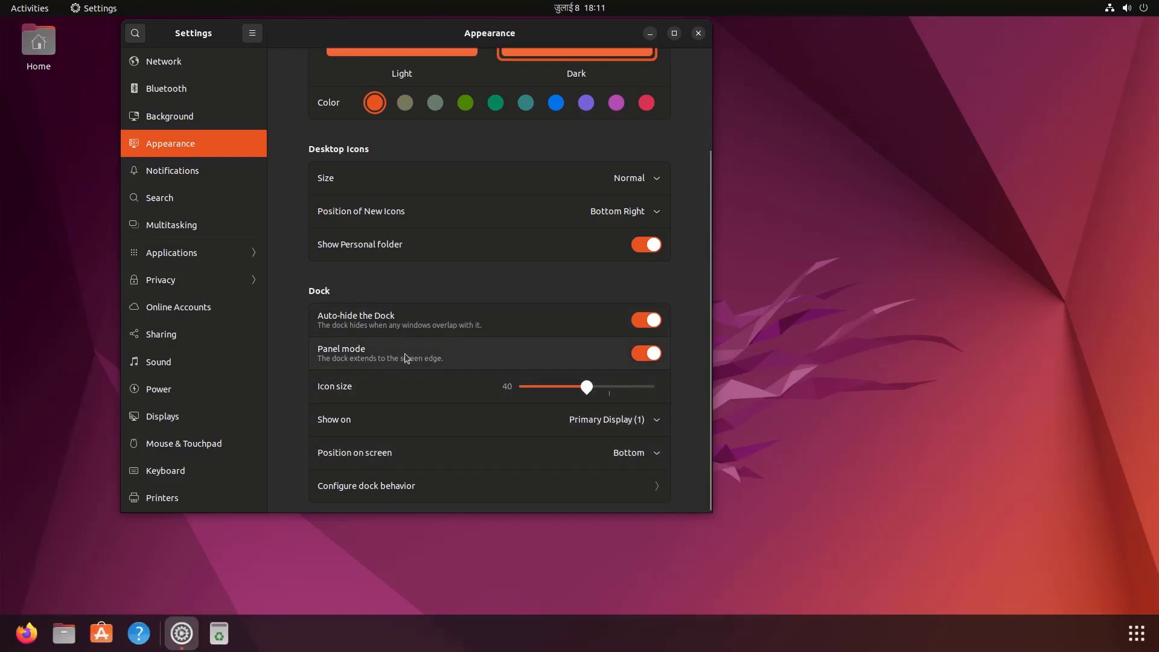
click(654, 357)
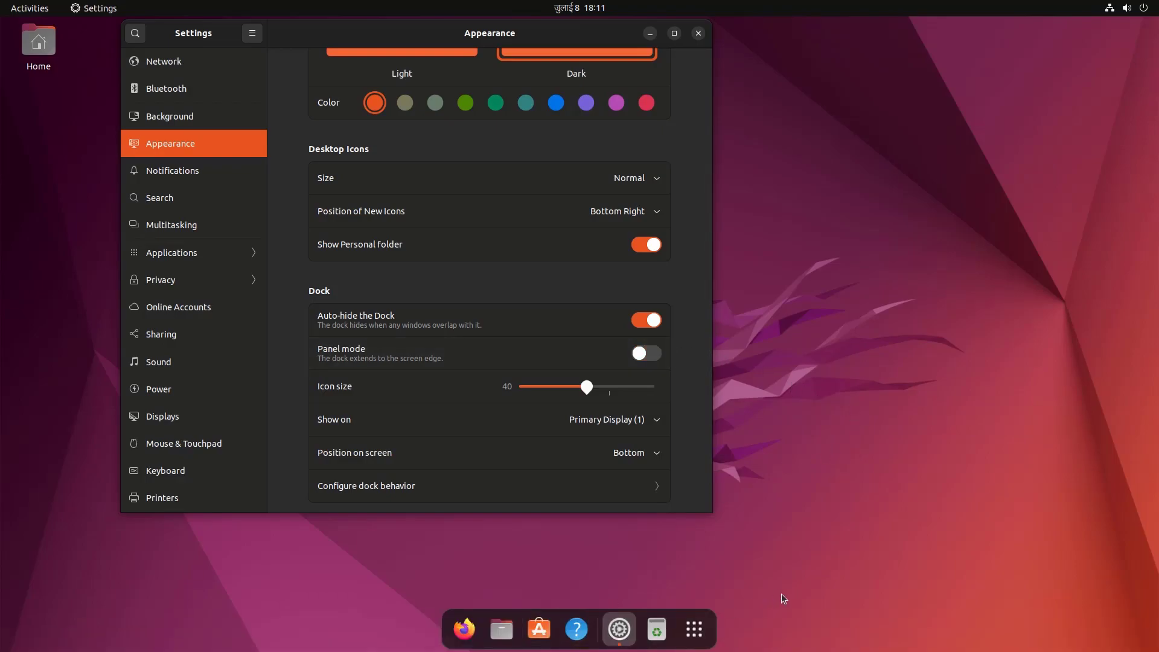
click(698, 33)
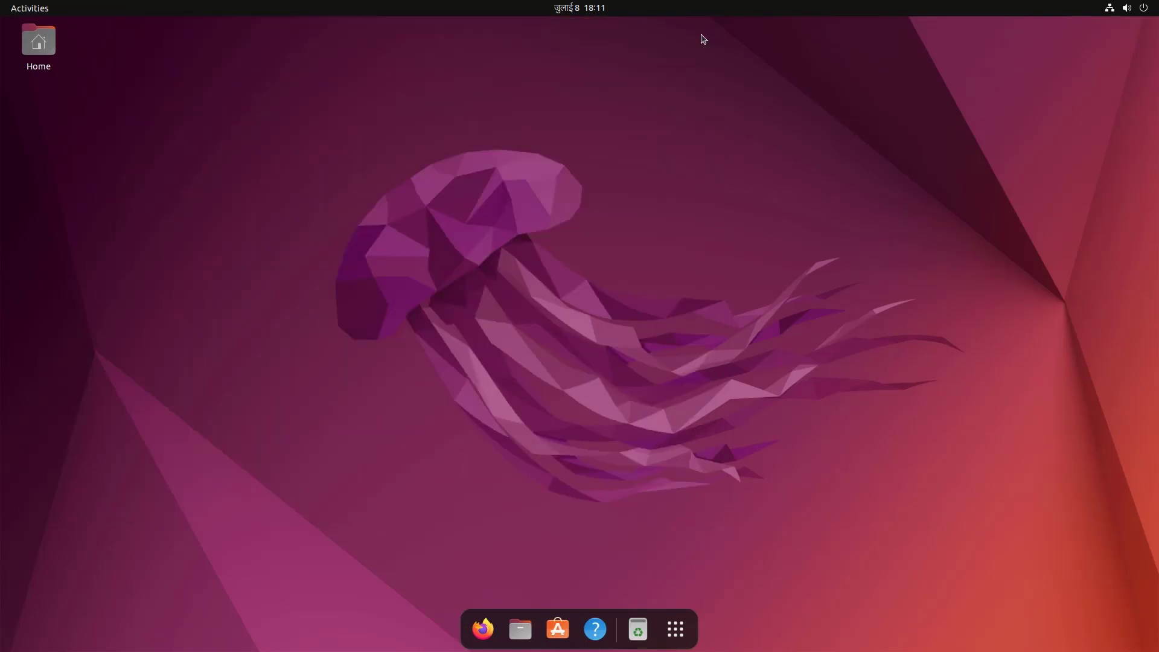
Step: Open Tweaks and show its Appearance settings
click(677, 629)
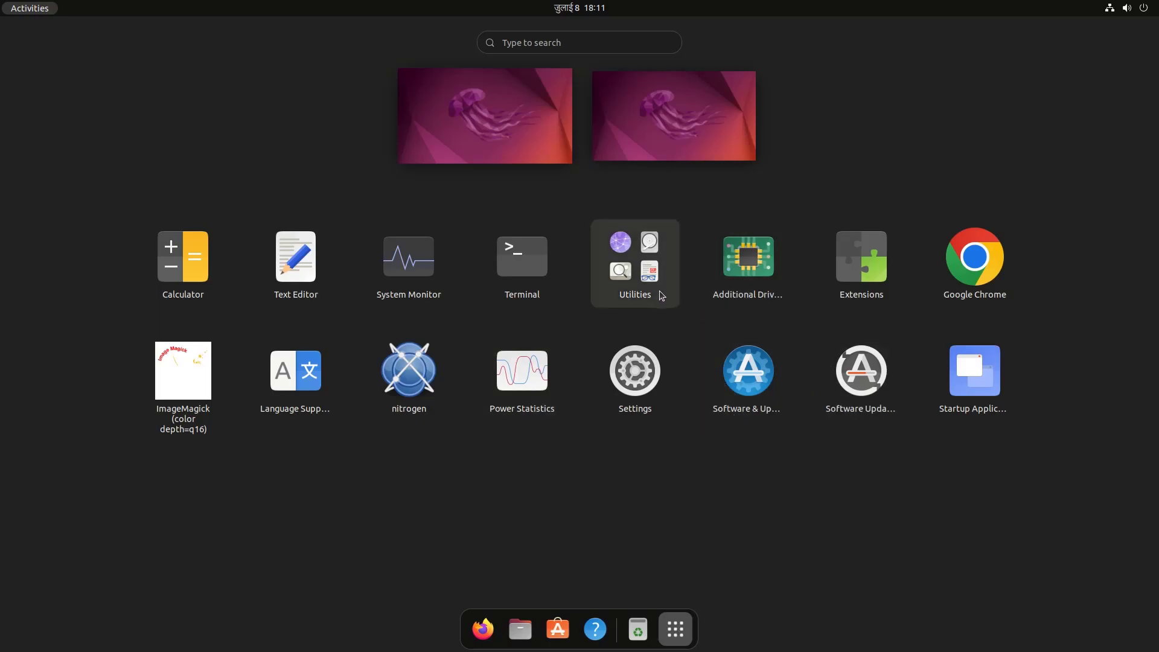
text(tweal)
key(Return)
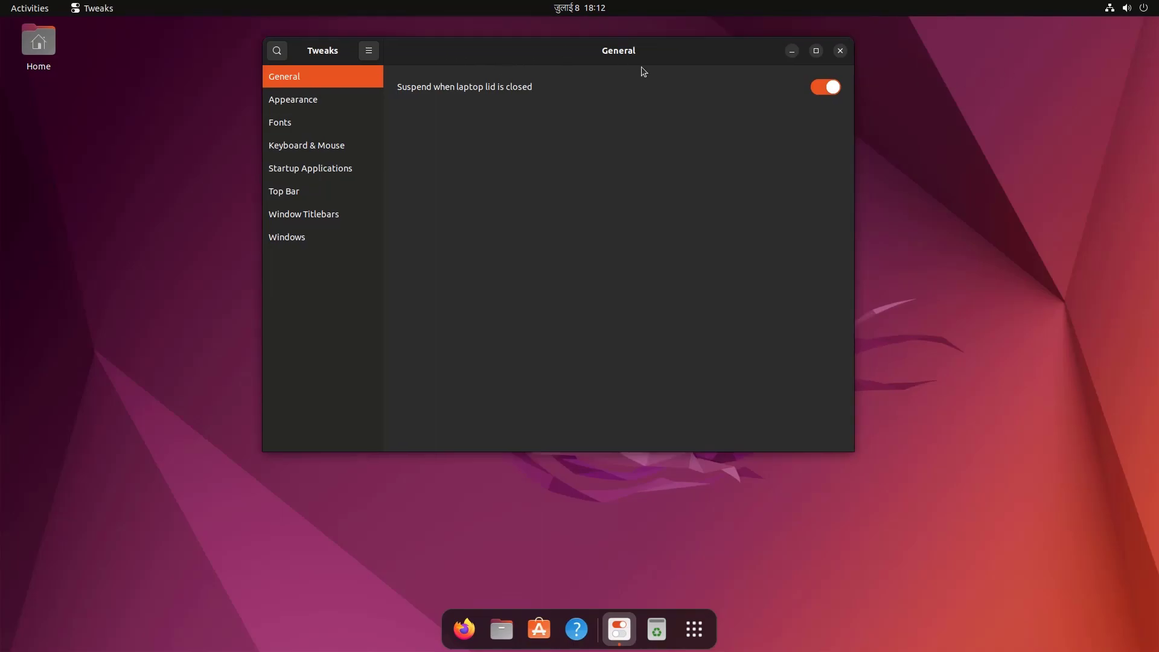
click(315, 104)
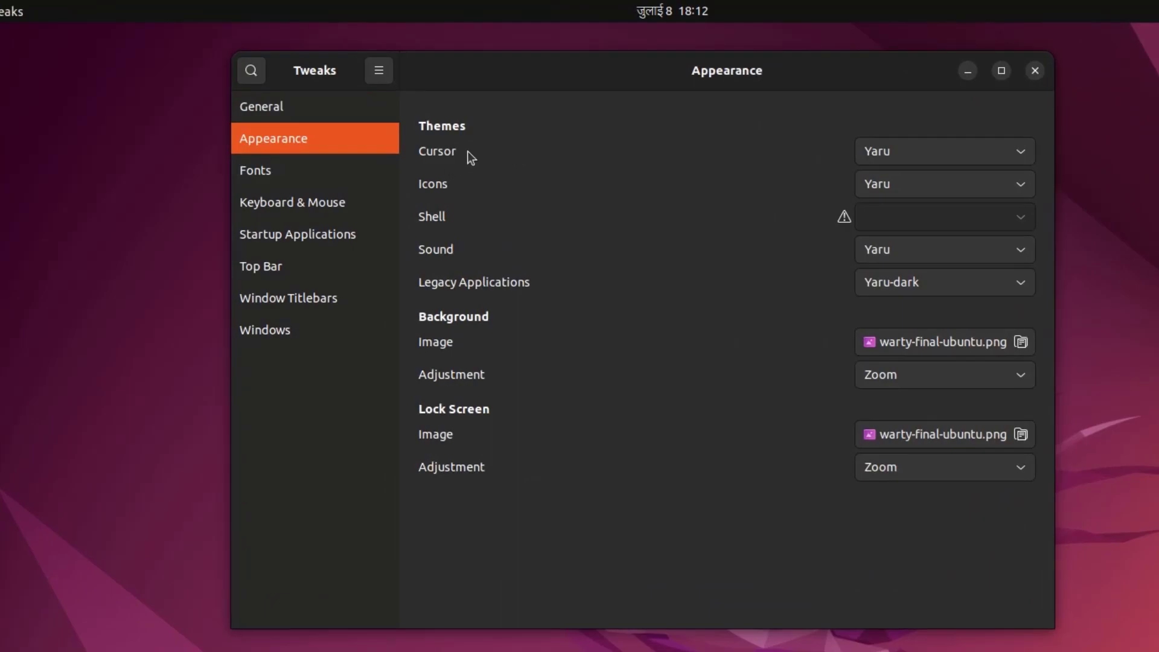
Step: Try the Redglass cursor theme and switch the cursor back to Yaru
click(922, 158)
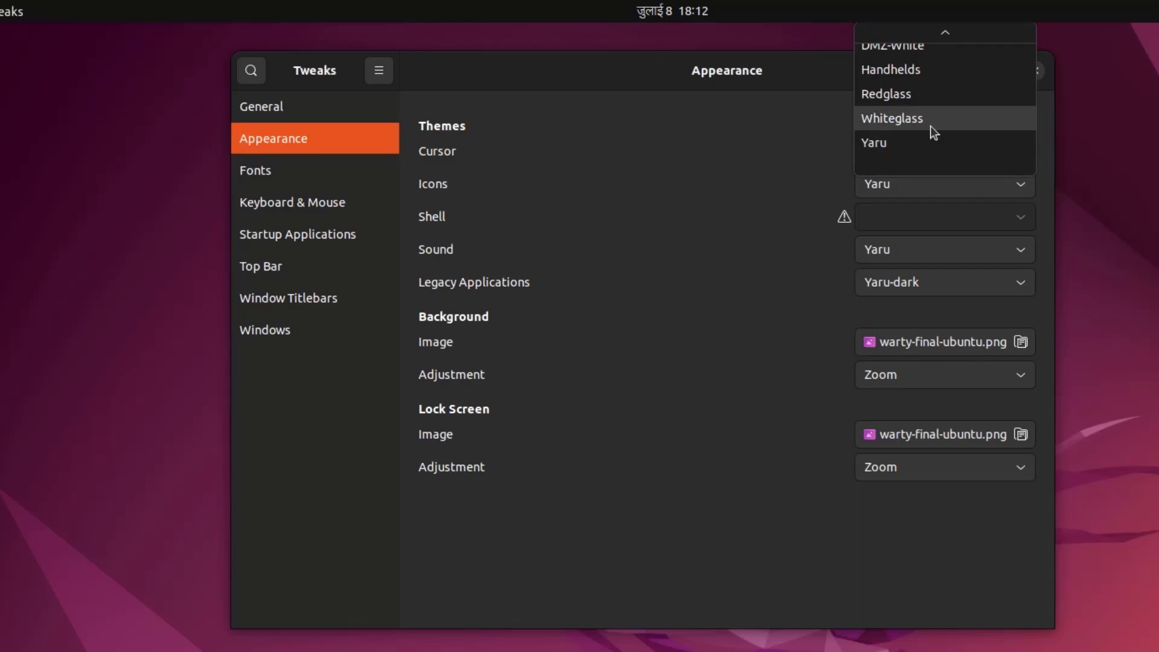
click(951, 95)
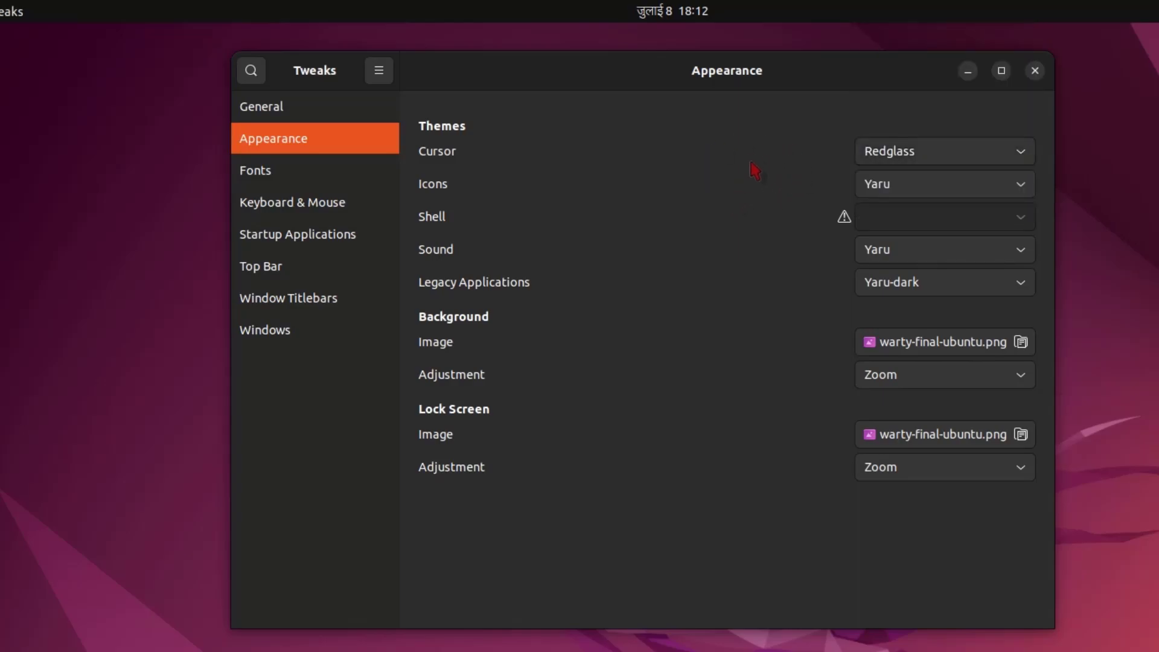
click(936, 155)
click(961, 184)
Step: Review the available icon themes and check the warning beside the Shell theme setting
click(943, 187)
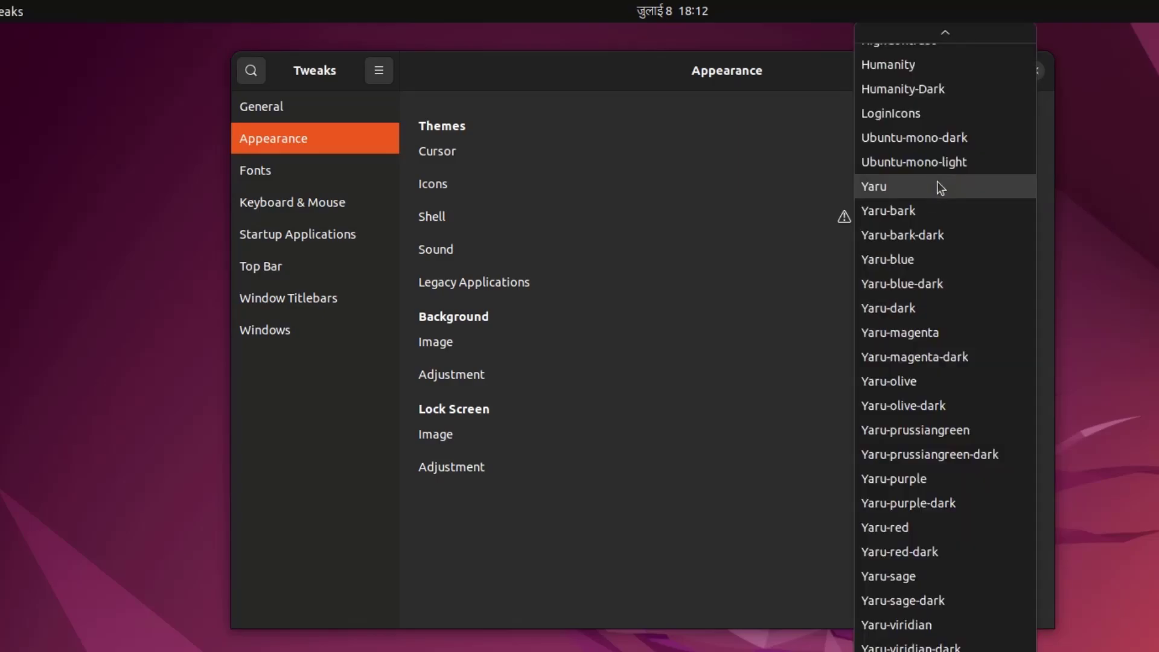
click(677, 222)
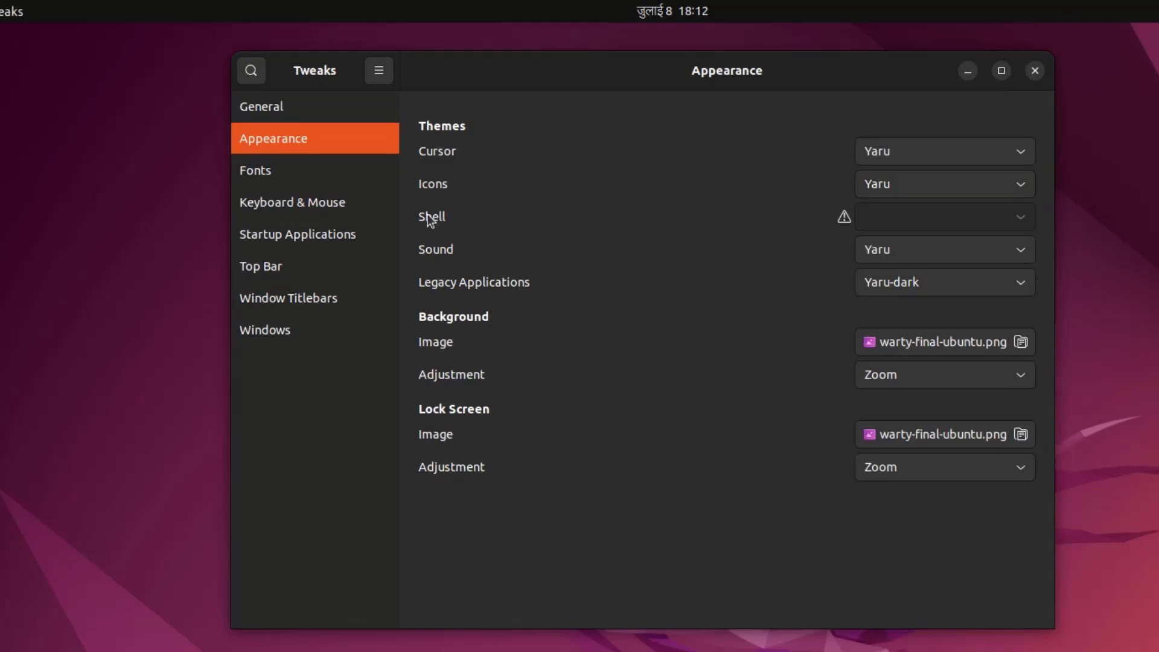
mouse_move(846, 217)
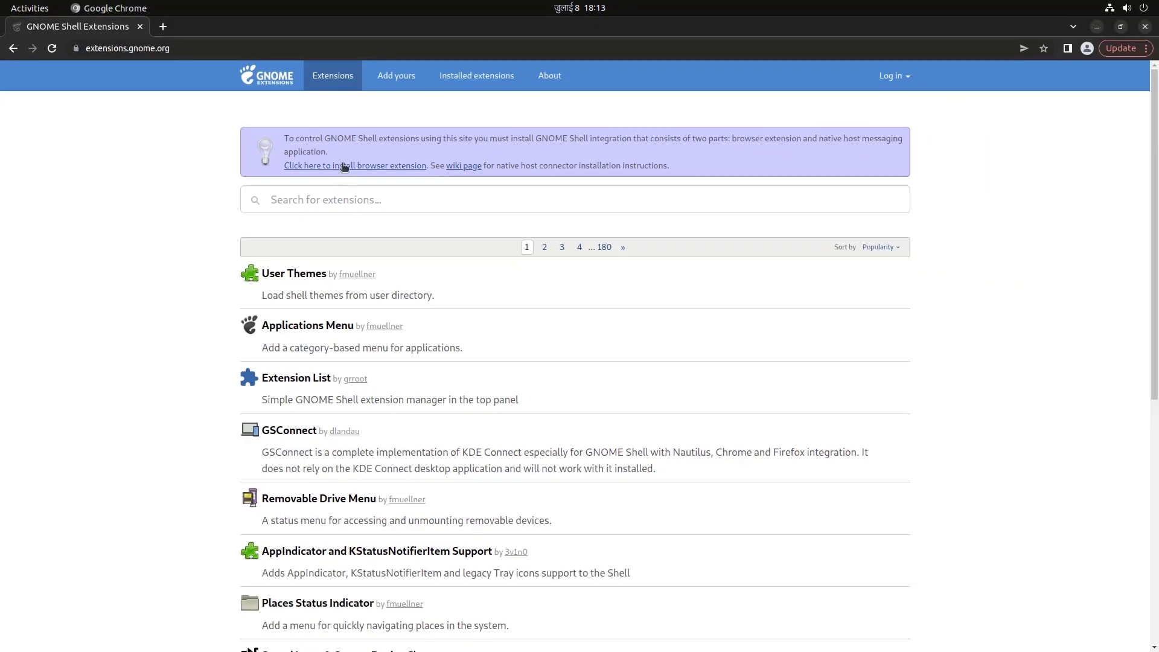
Step: In Google Chrome, follow the browser extension link on the GNOME Extensions site and add GNOME Shell integration to the browser
click(344, 166)
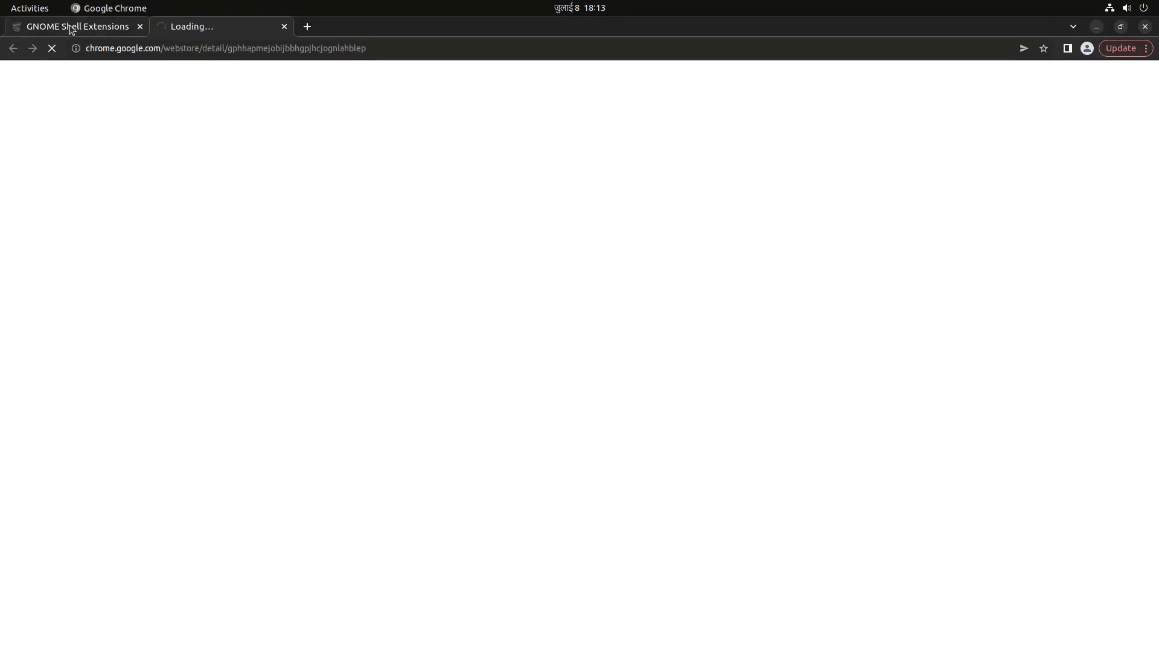
key(super)
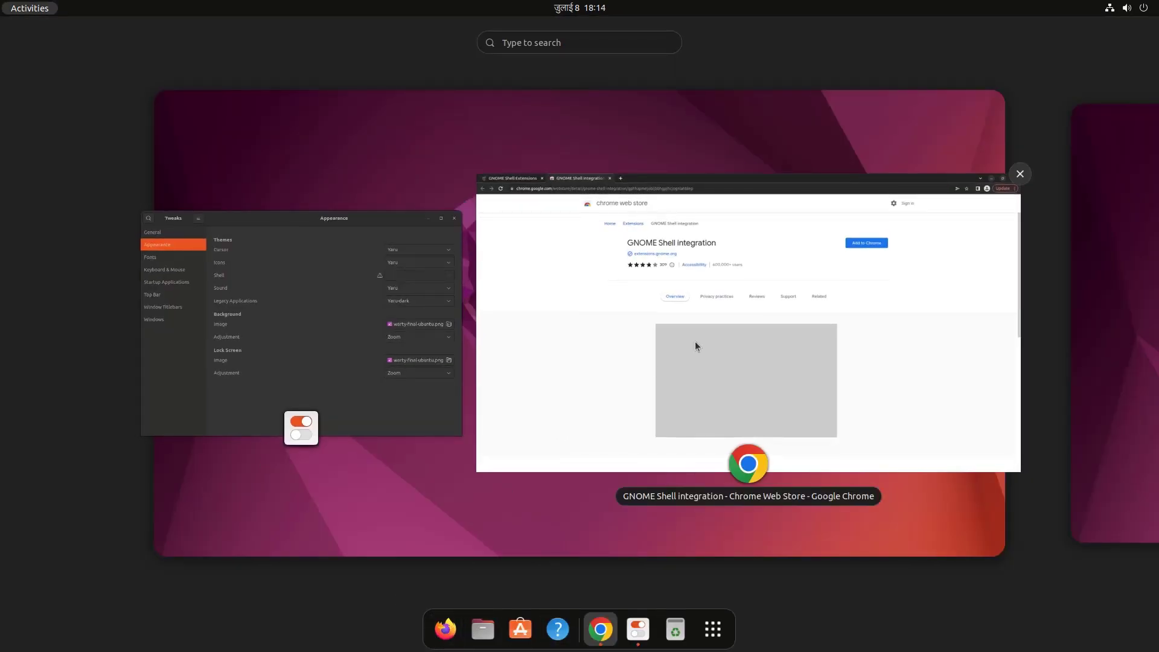
click(644, 360)
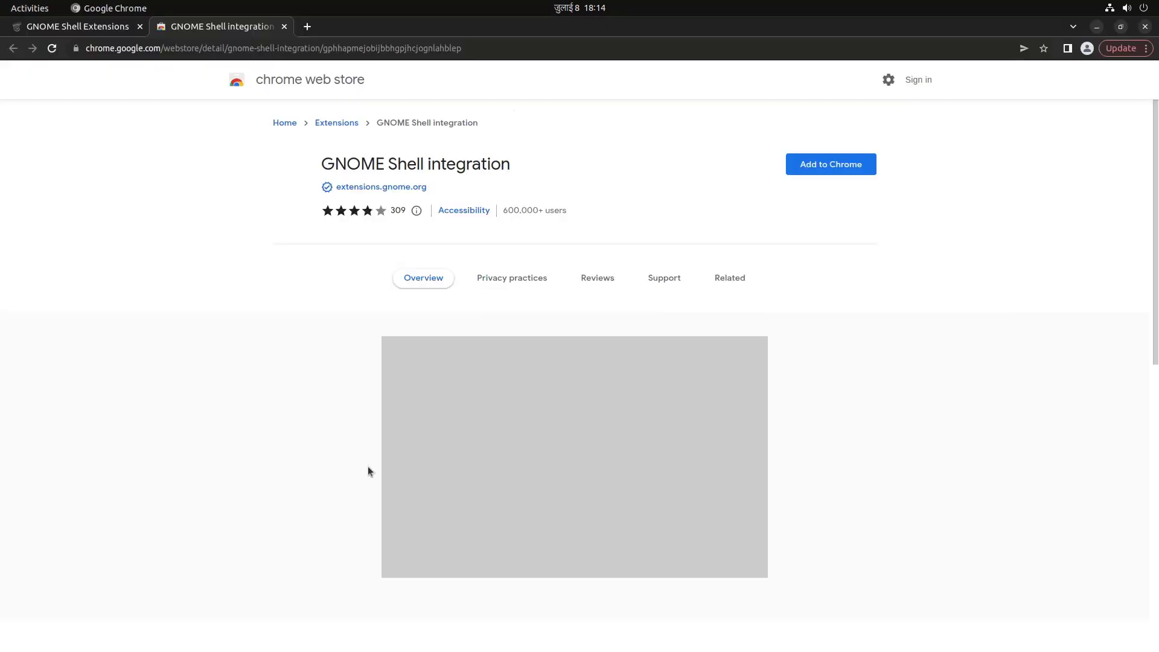
click(828, 165)
click(666, 193)
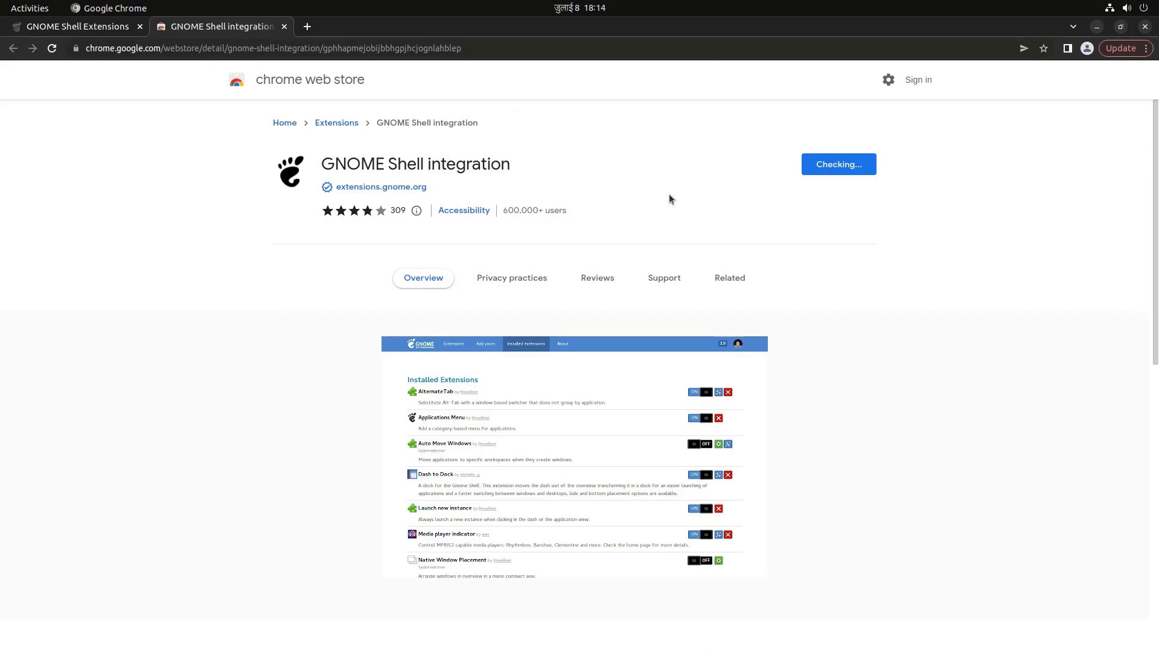
Step: Return to the GNOME Extensions site, open the User Themes extension, turn it on, and install it
click(110, 29)
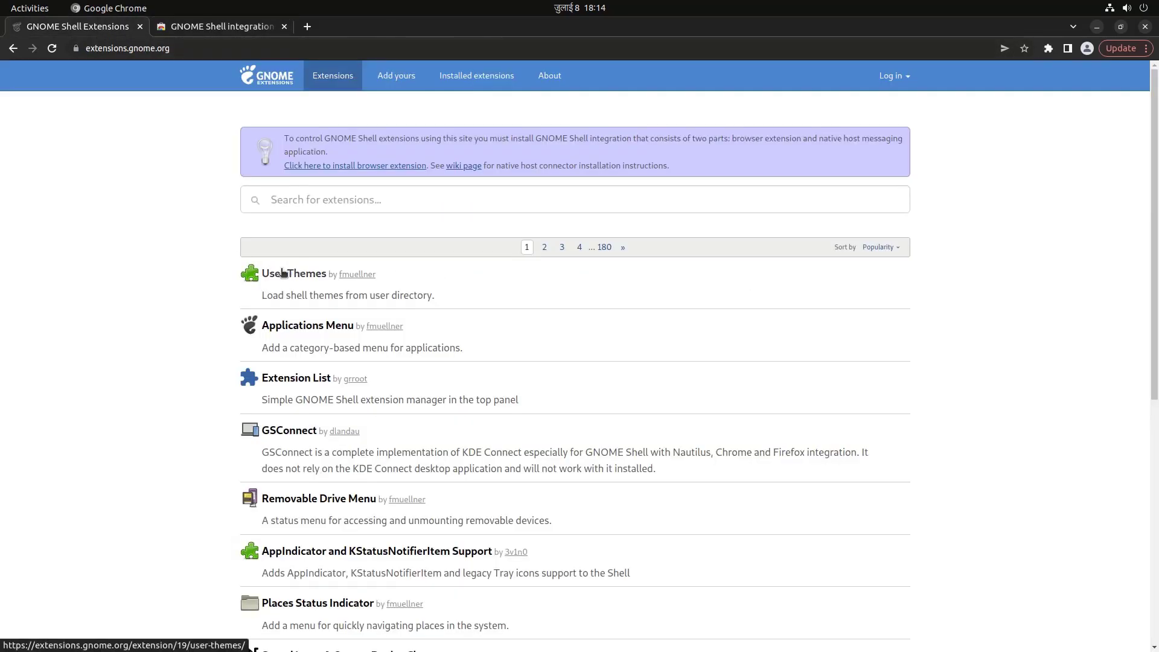
click(283, 274)
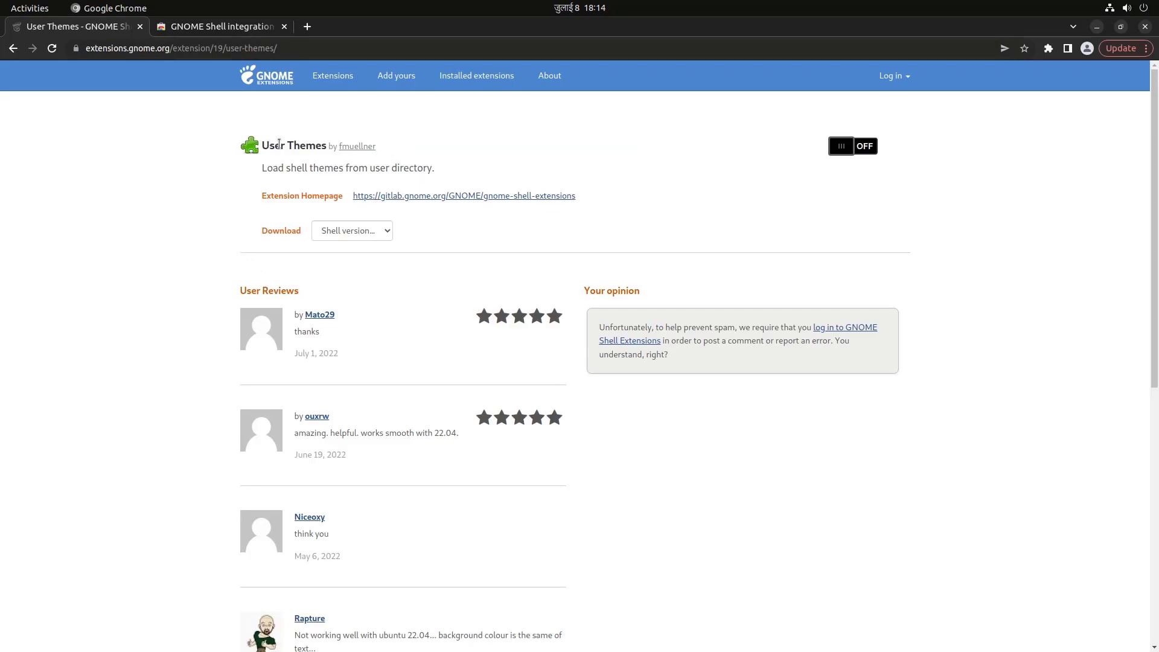
click(854, 146)
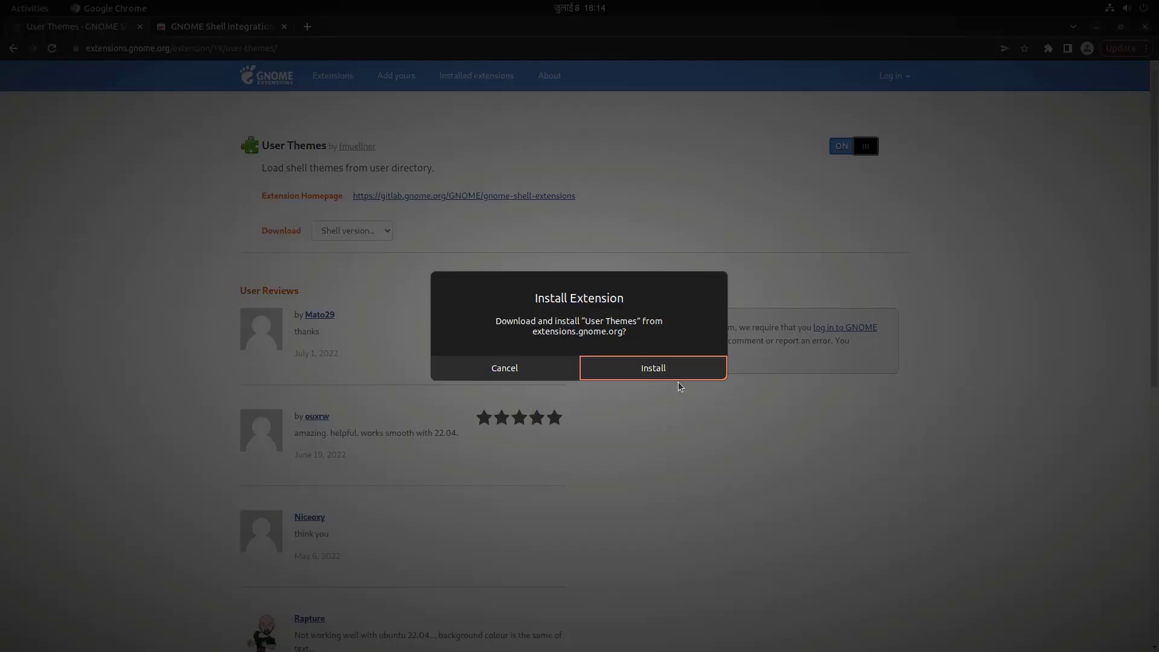
click(687, 370)
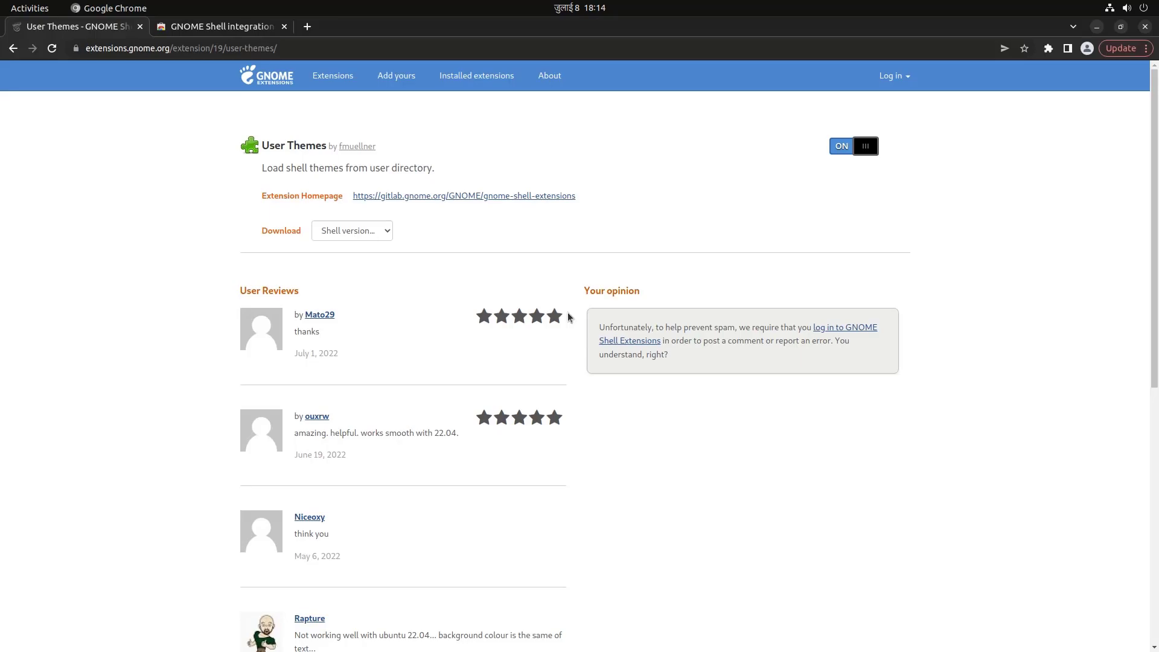
Step: Check the Shell theme setting in Tweaks, and open the Extensions app to inspect the User Themes extension
key(super)
click(354, 303)
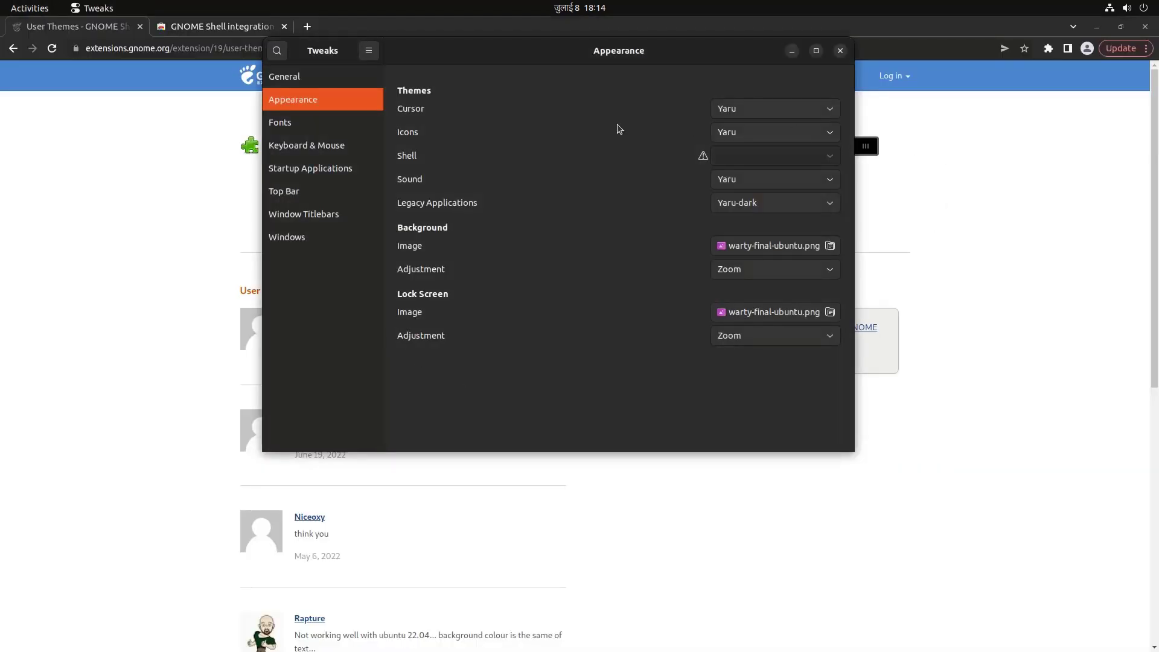
drag(660, 54, 431, 63)
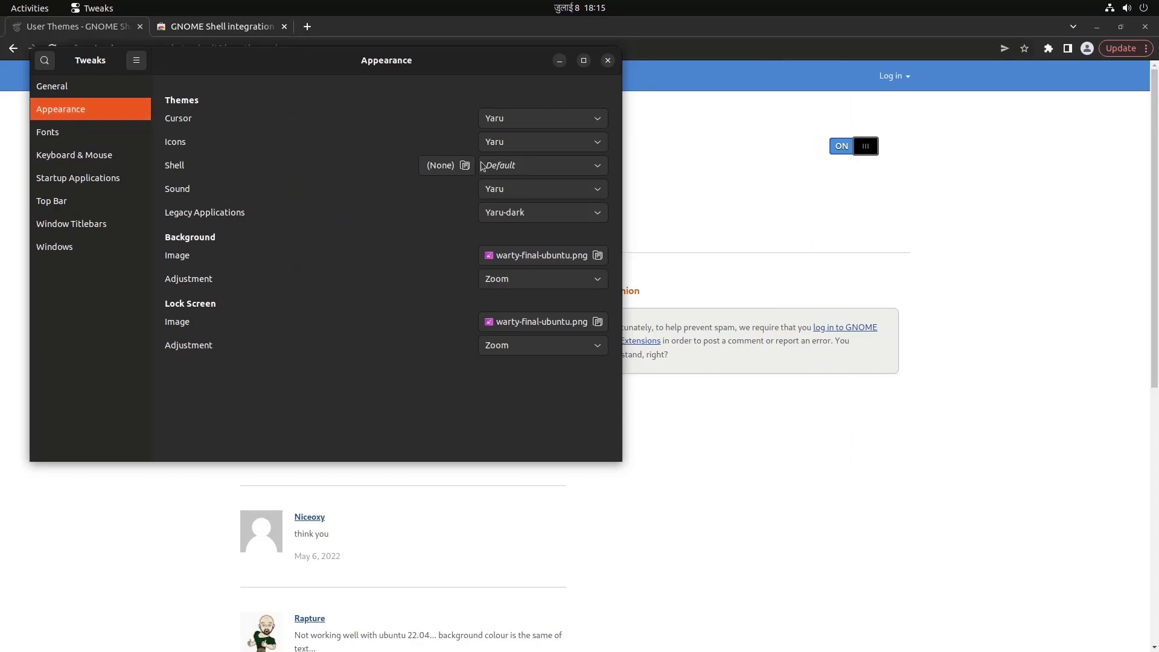
key(super+a)
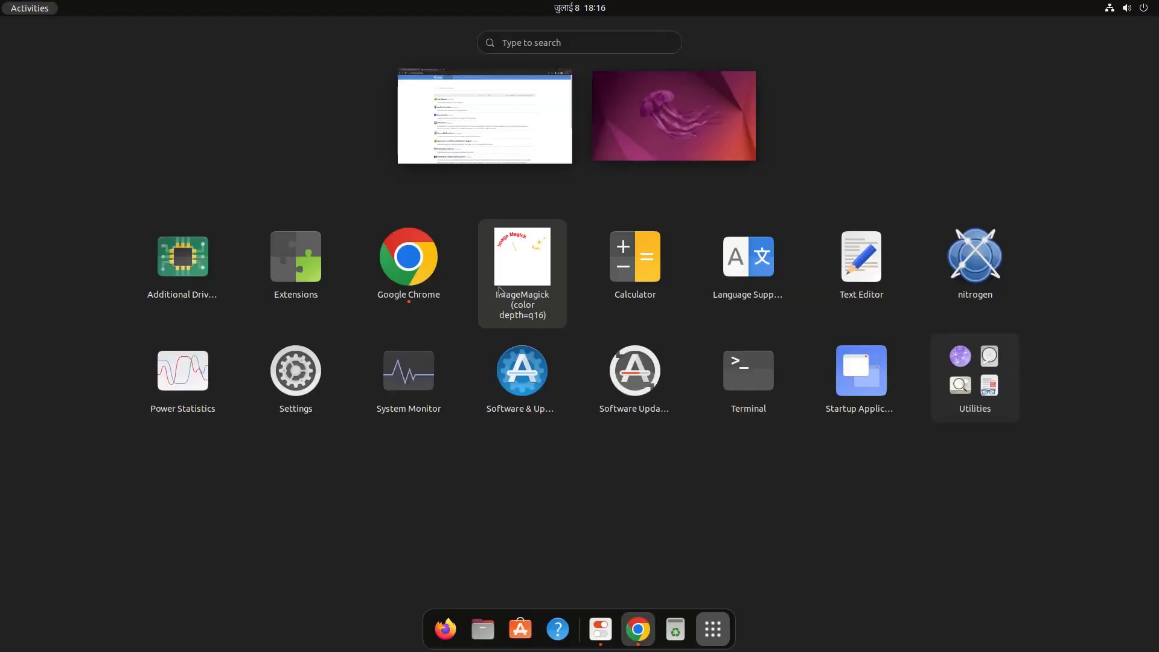
click(310, 268)
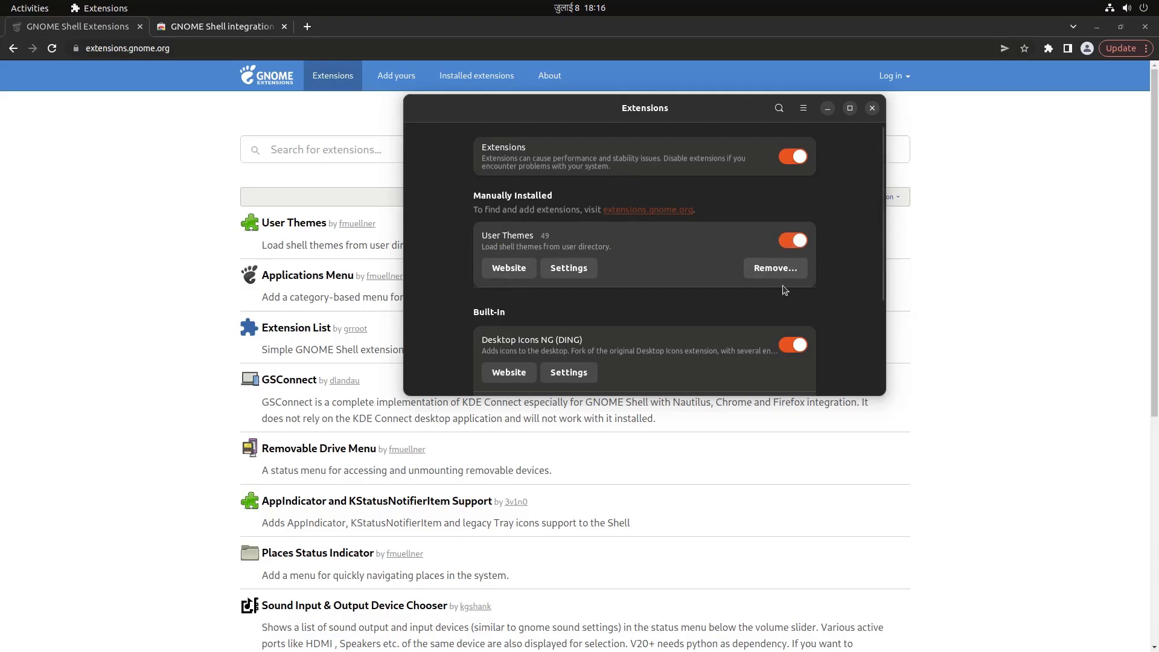
Step: Return to Google Chrome and search the web for "gnome look" in a new tab
click(369, 33)
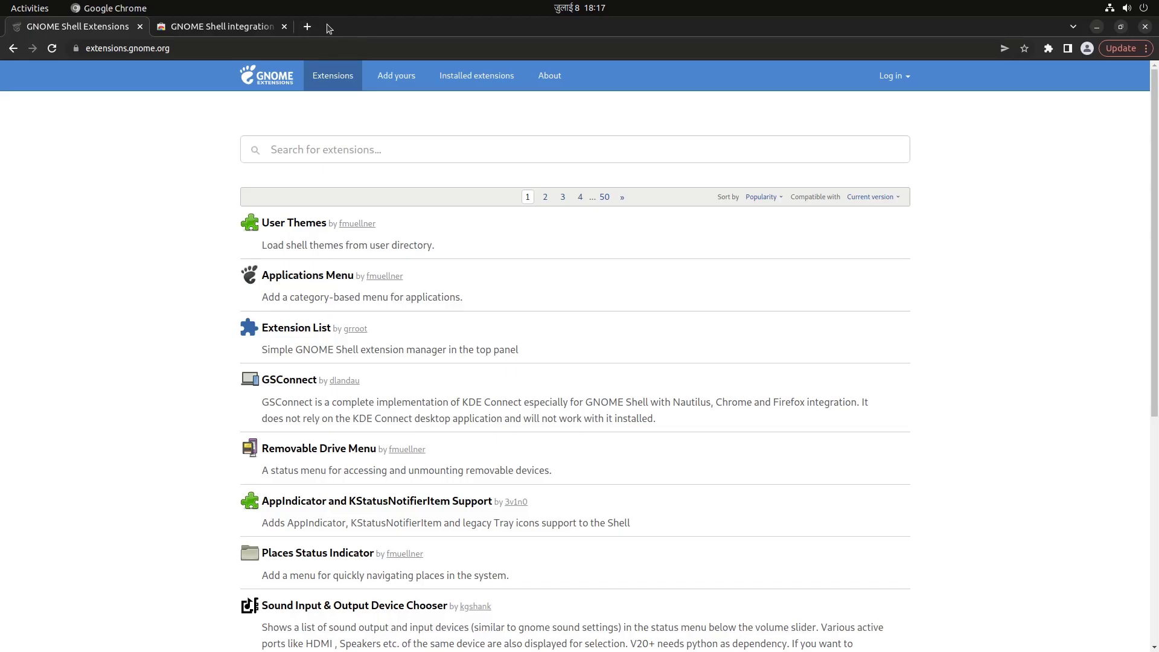
click(307, 27)
text(gnome look)
key(Return)
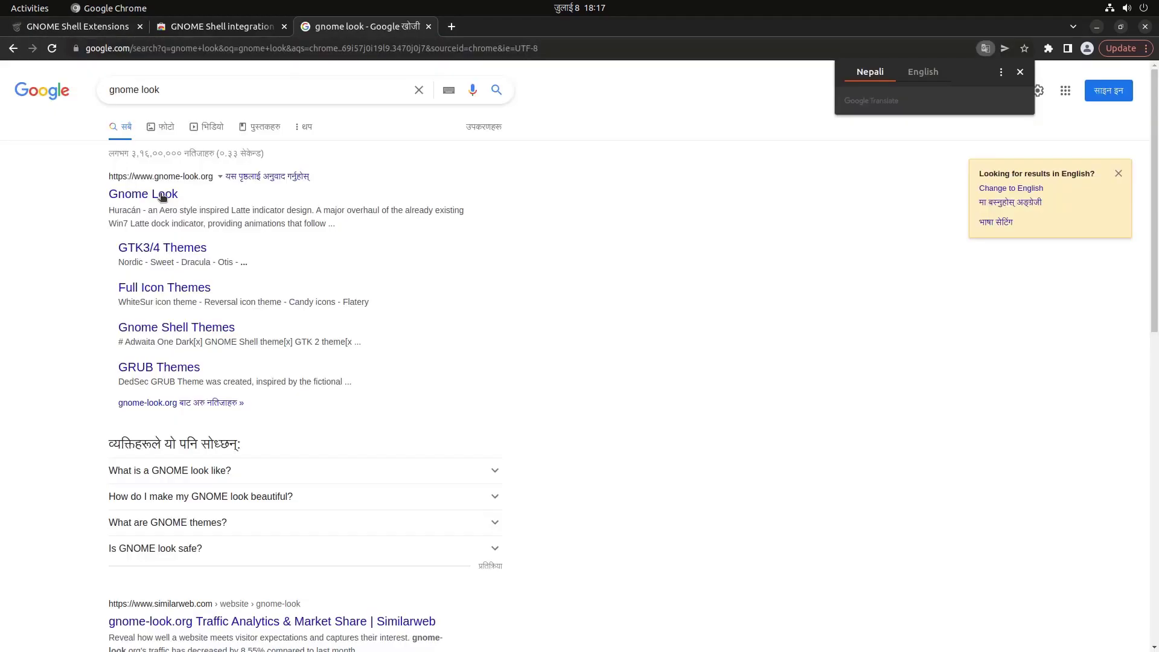
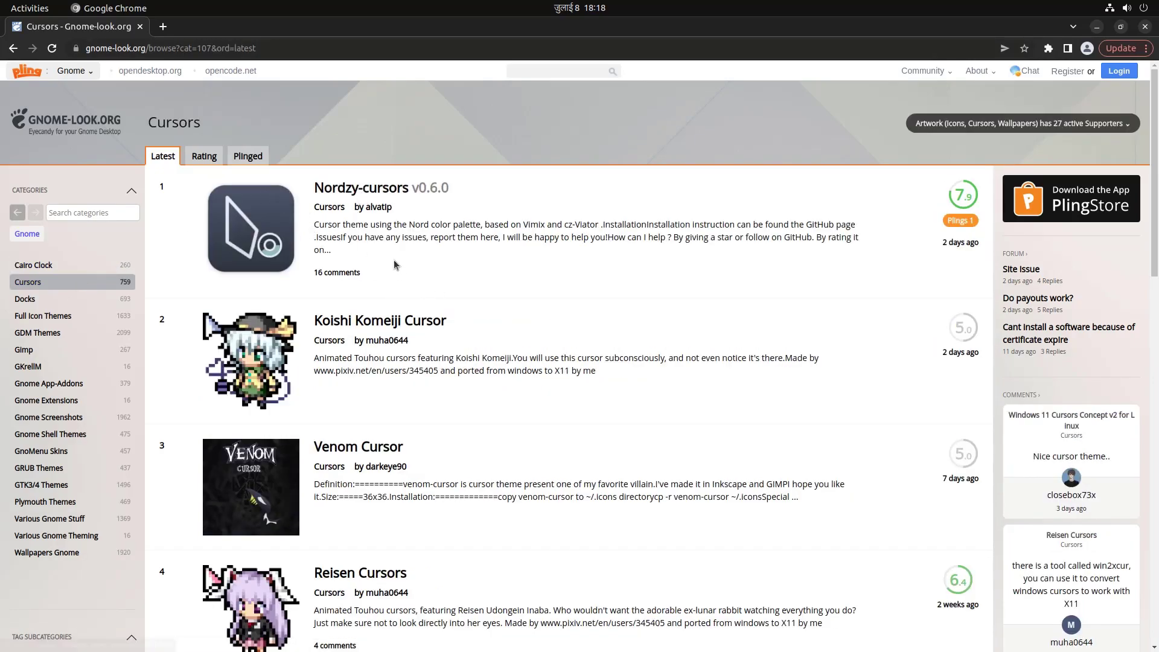
Step: Sort the Cursors category on Gnome-look by rating and open the Volantes Cursors page
click(204, 155)
scroll(454, 237, down, 1)
scroll(455, 237, down, 2)
scroll(399, 236, down, 2)
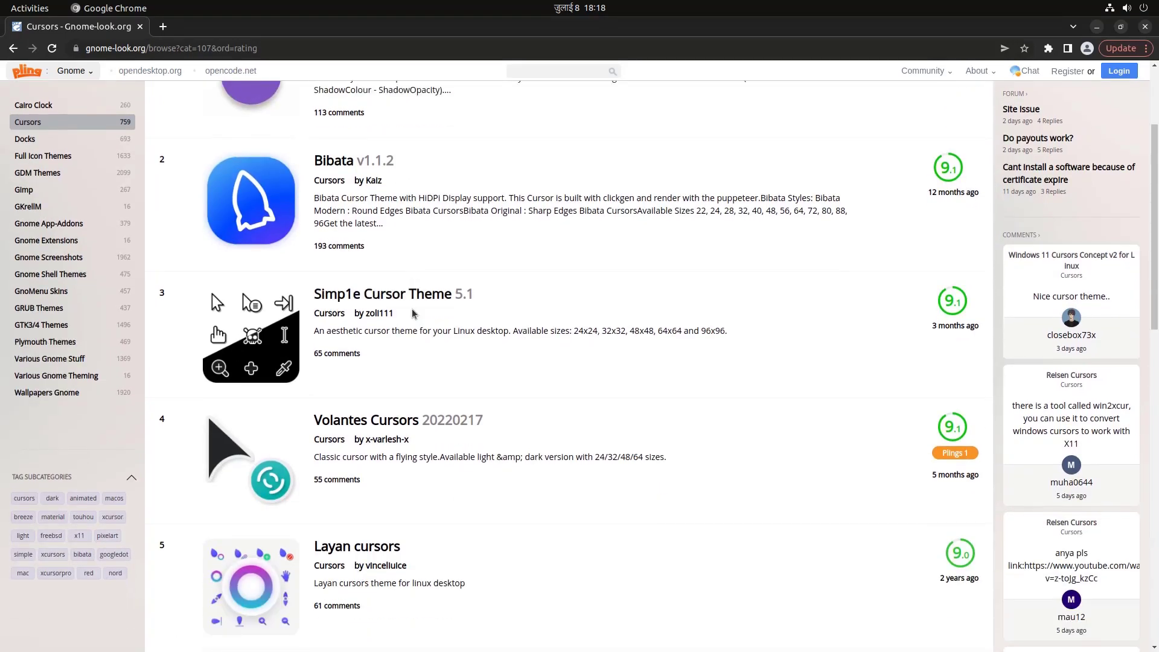
click(373, 421)
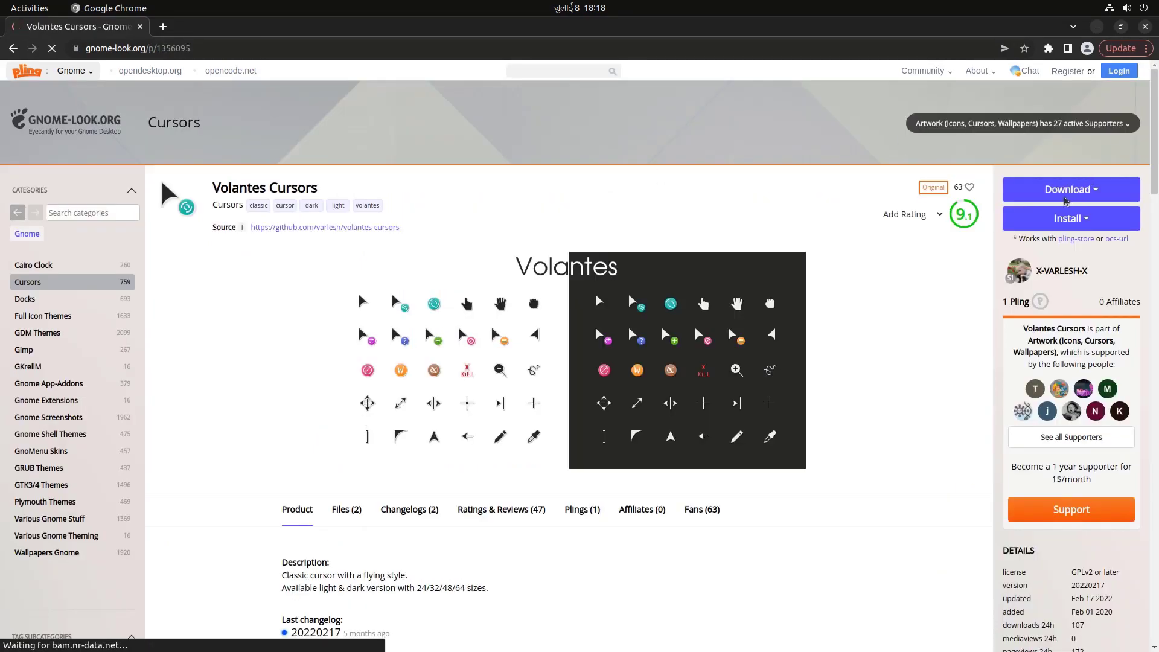
Step: Download the volantes_cursors tar.gz archive from the Volantes Cursors page
click(1067, 191)
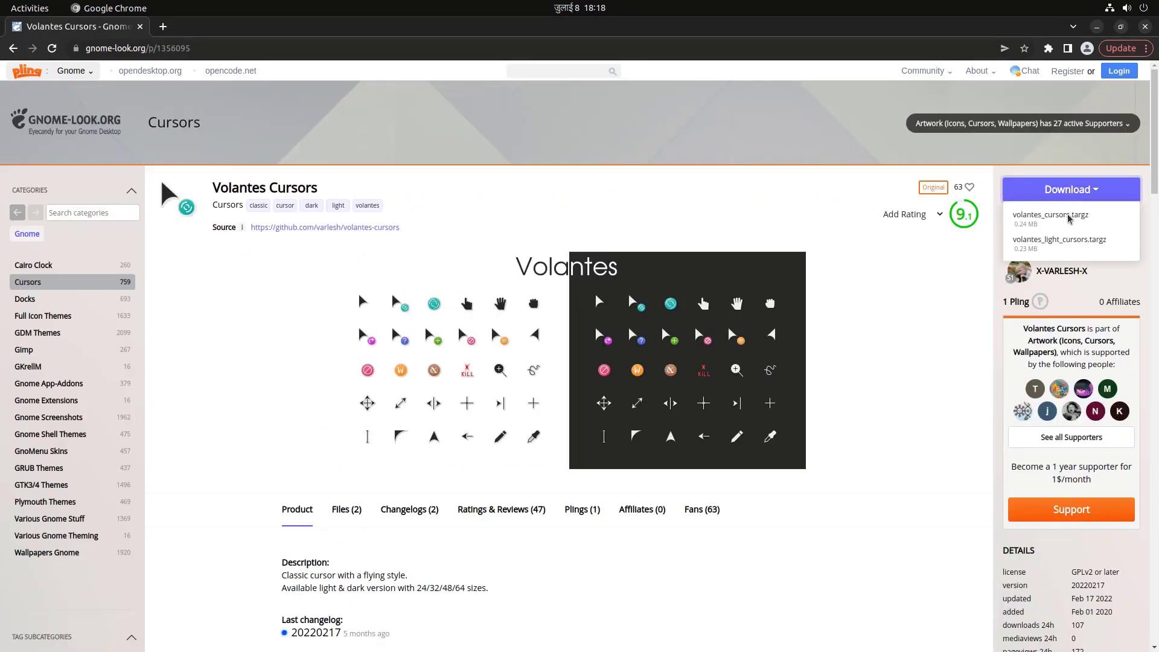
click(1095, 225)
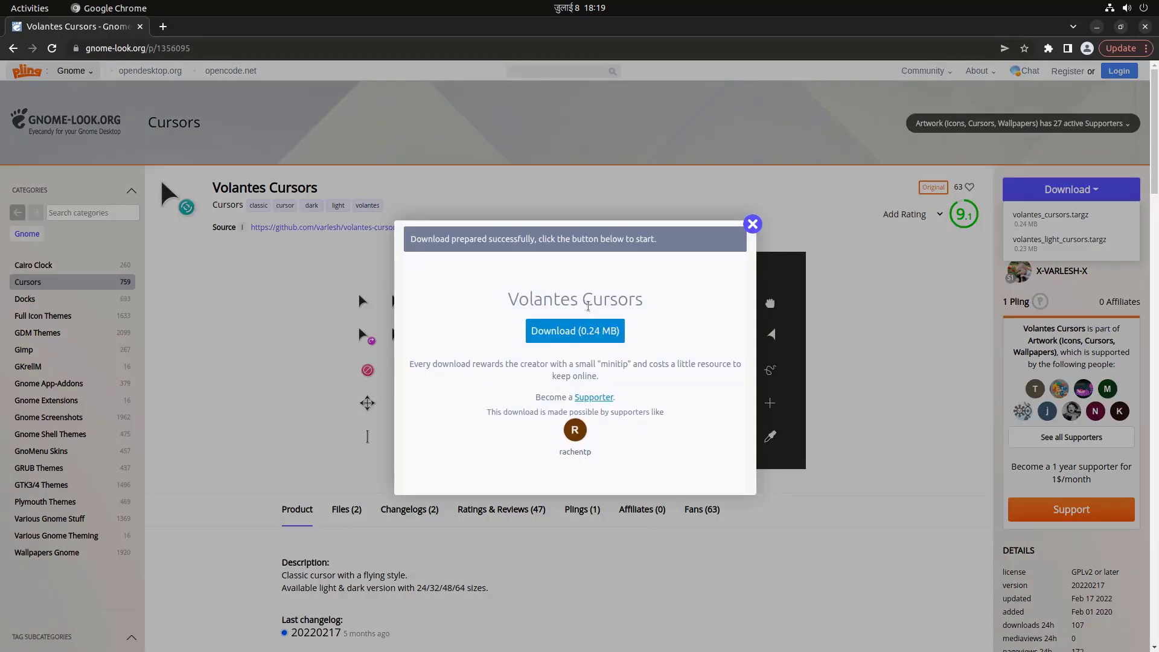
click(607, 331)
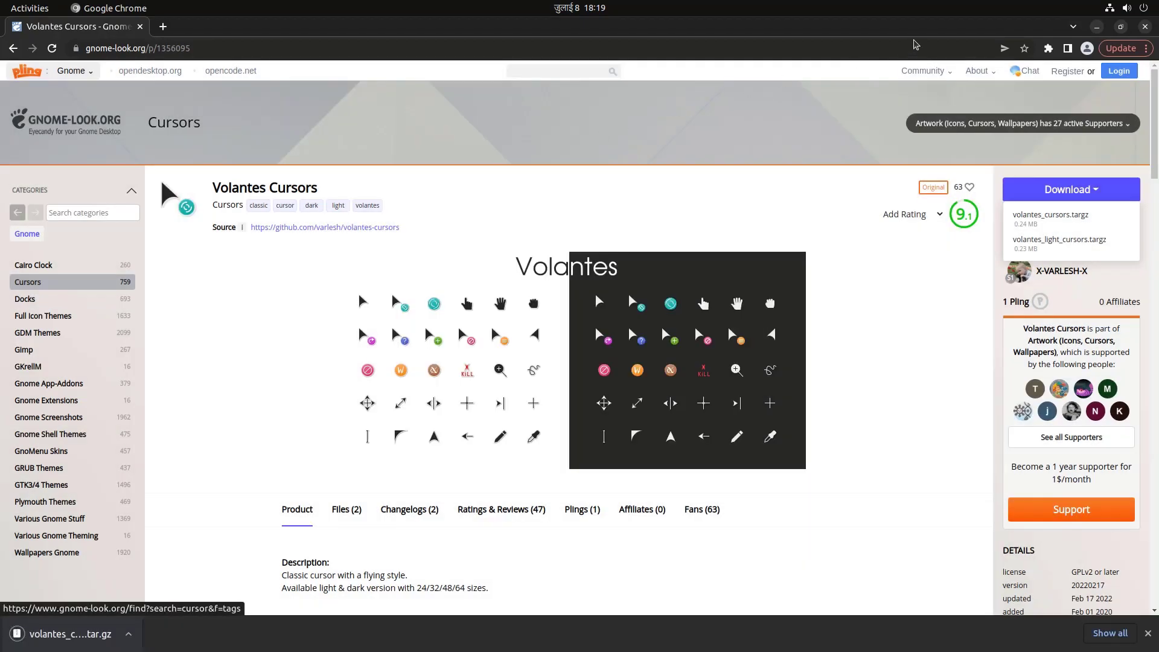
Step: Minimize Chrome, review the available cursor themes in Tweaks, and minimize Tweaks
click(1098, 27)
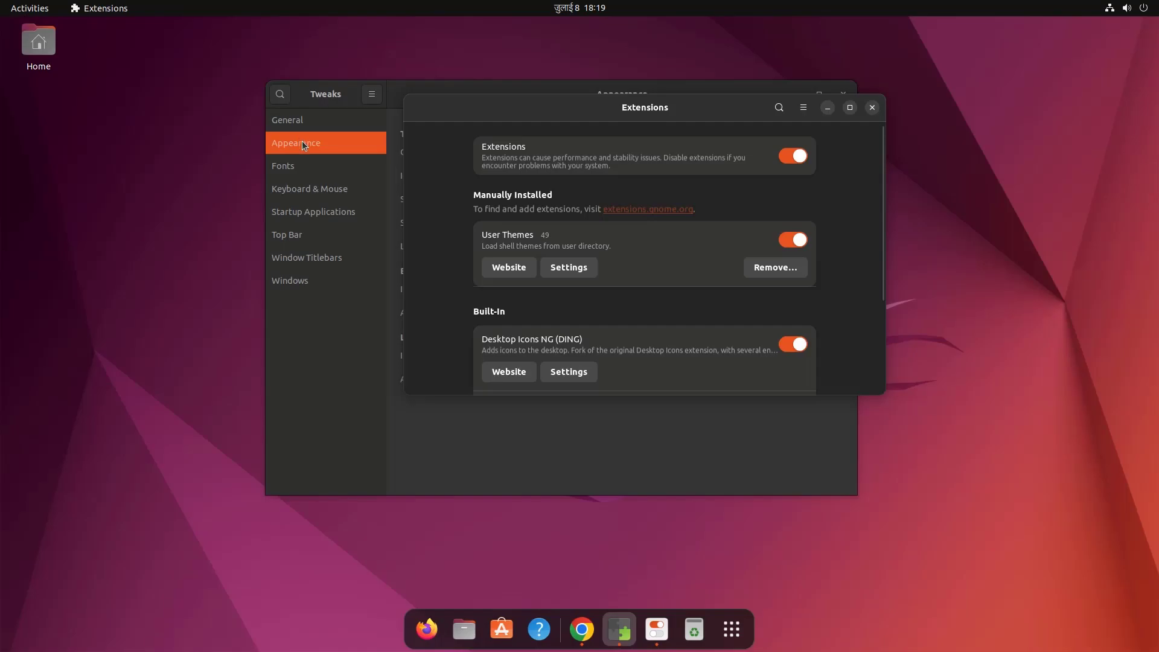
click(302, 140)
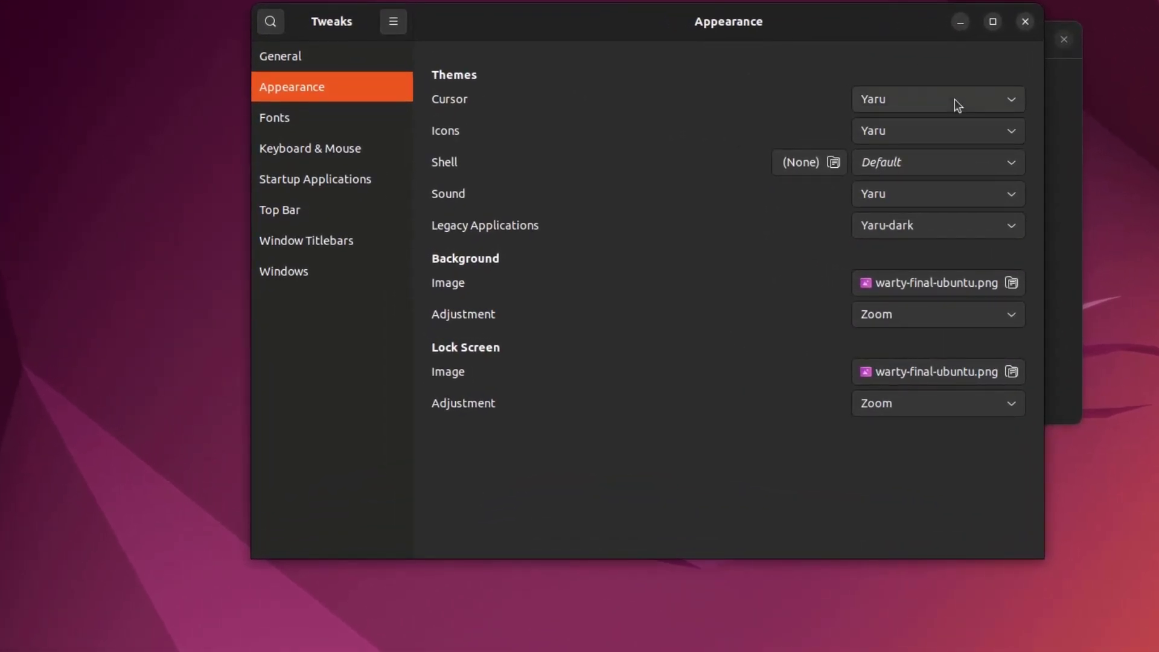
click(954, 102)
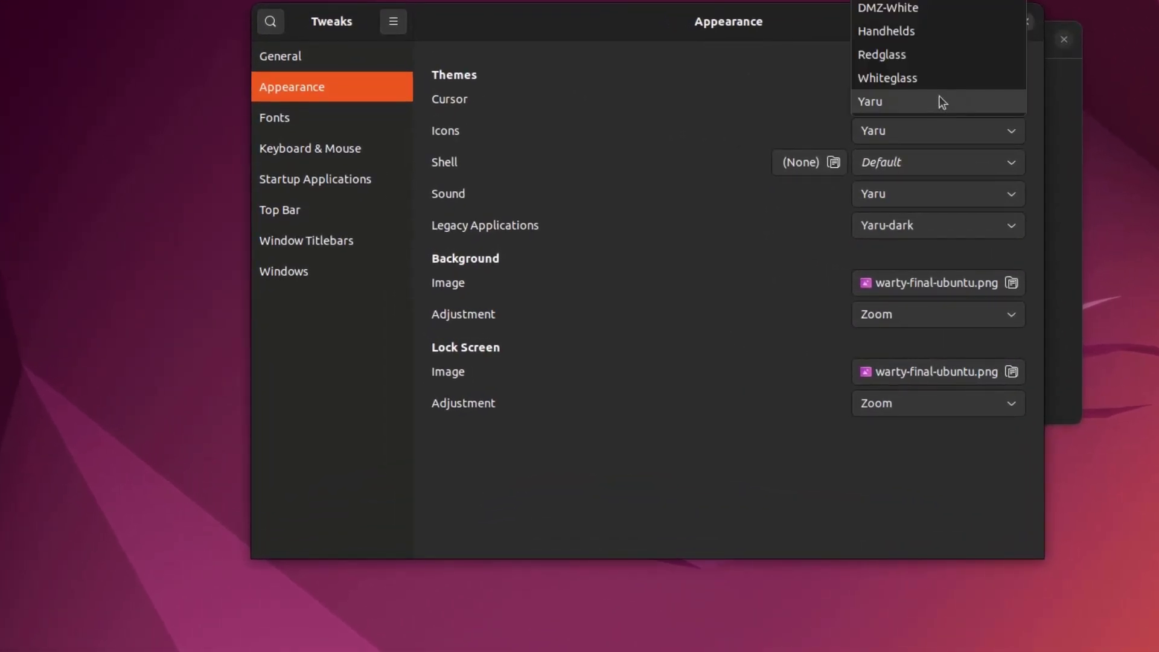
click(647, 119)
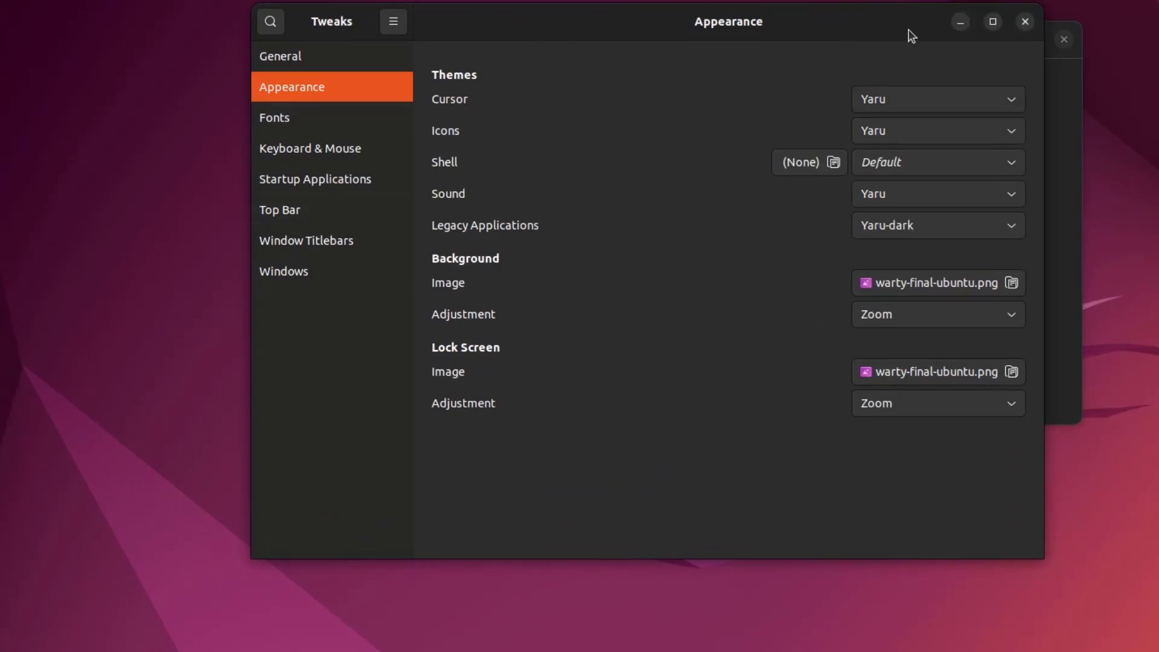
click(960, 22)
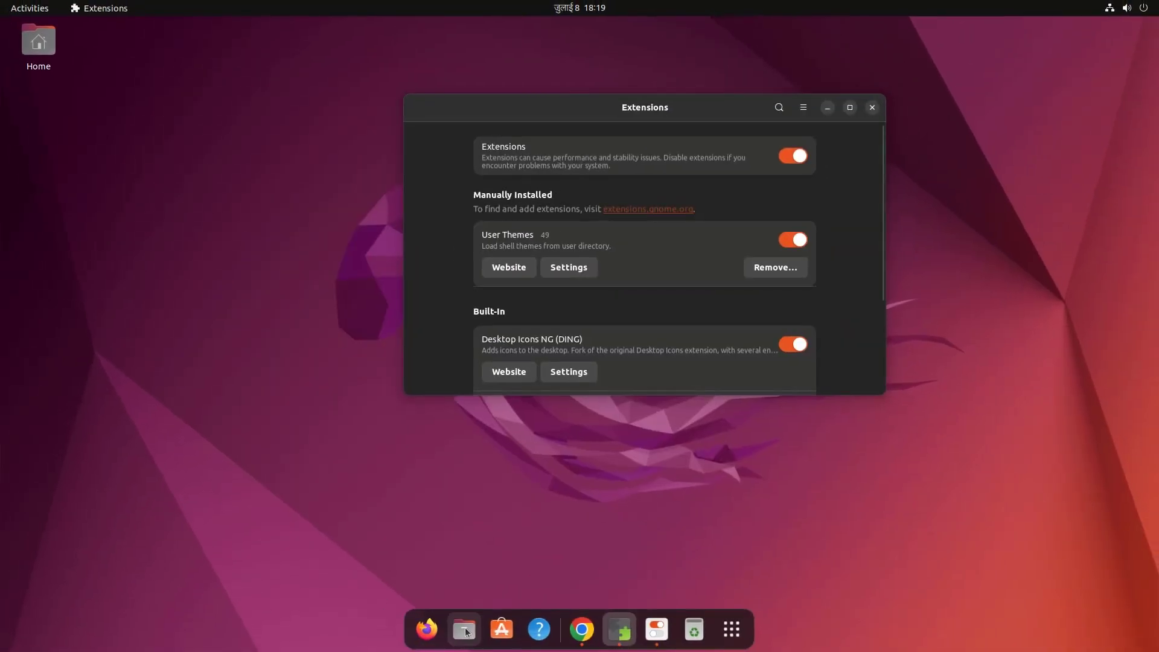
Step: Open the Files app and show hidden files in the Home folder
click(466, 631)
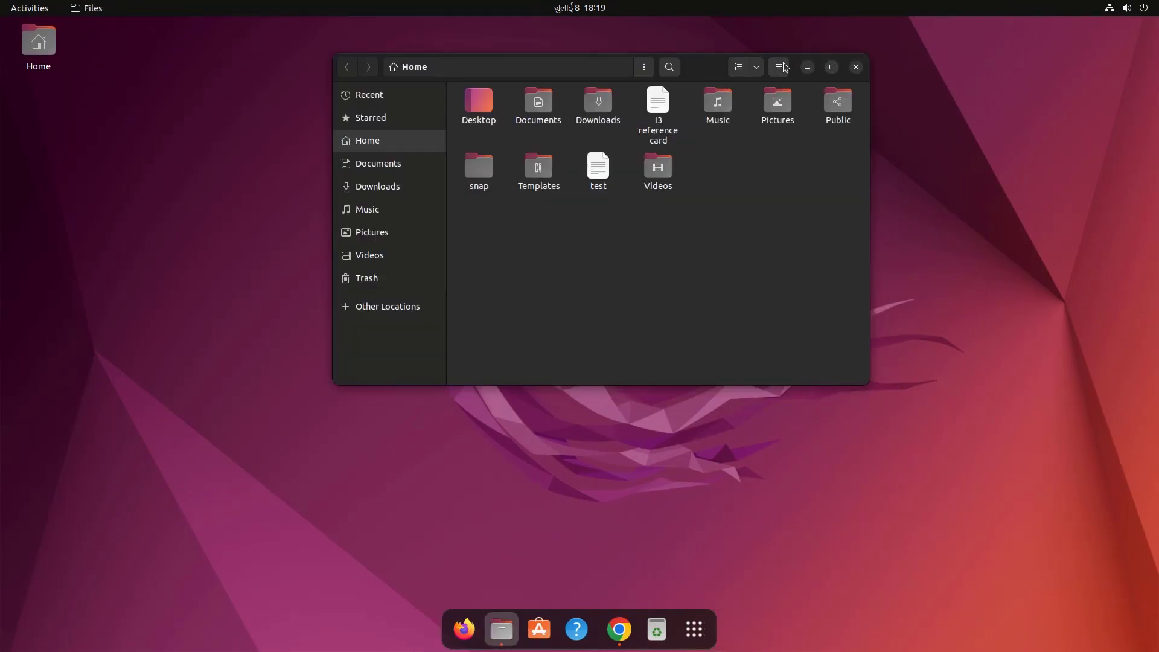
click(781, 67)
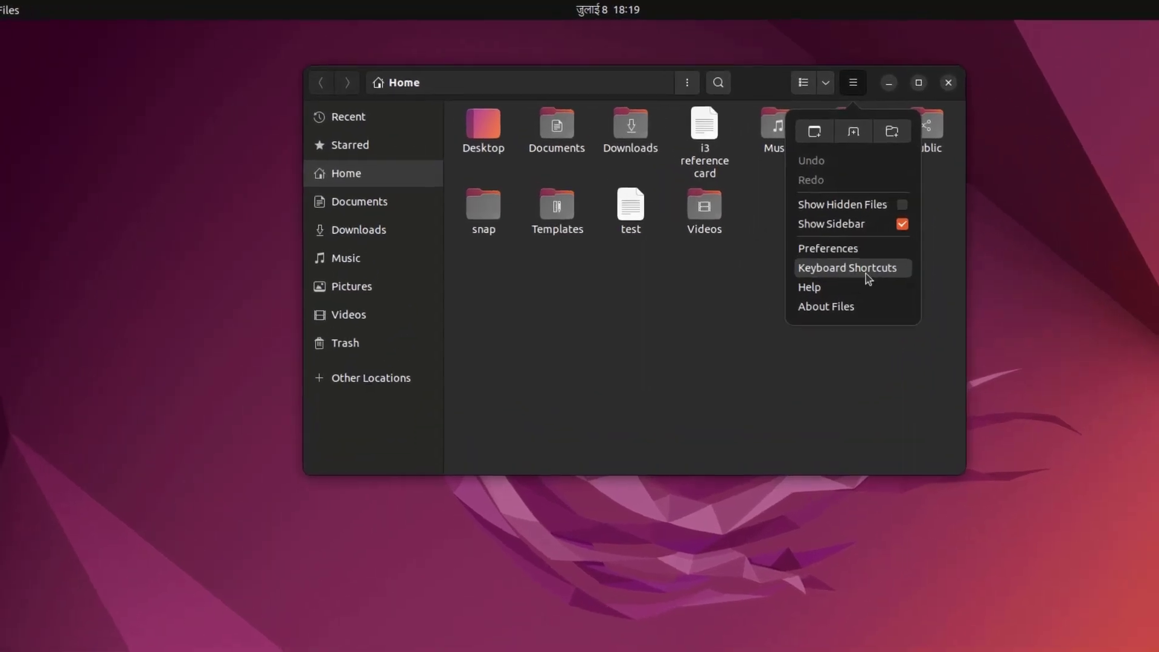
click(873, 215)
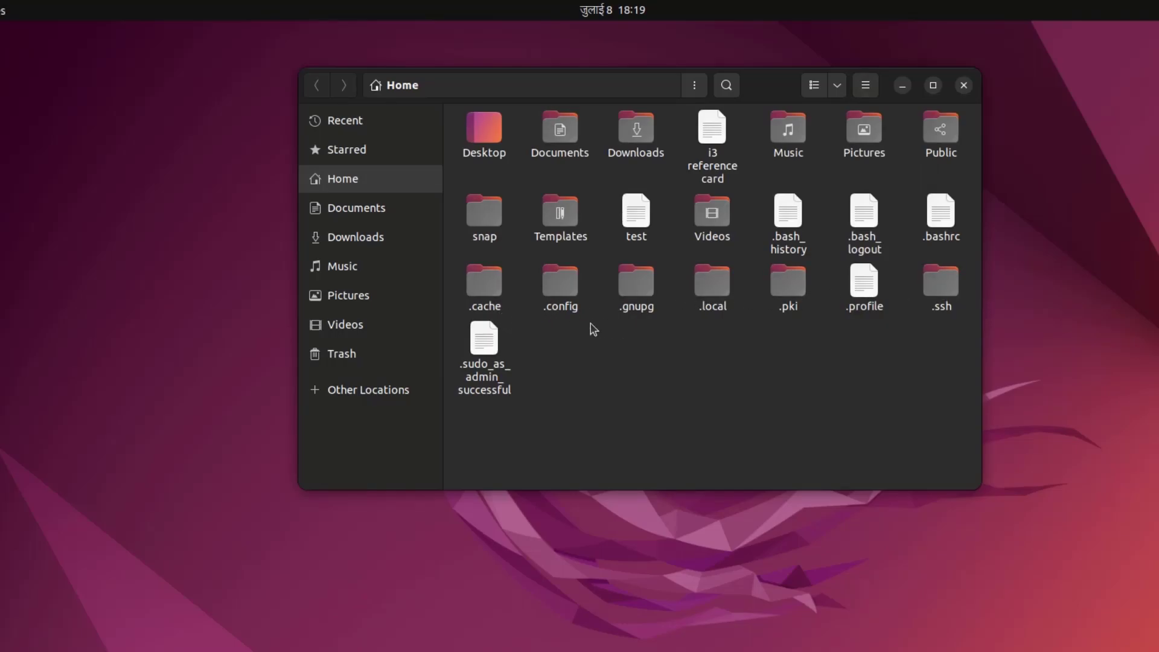
Step: Create a new folder named .icons in the Home folder
right_click(630, 381)
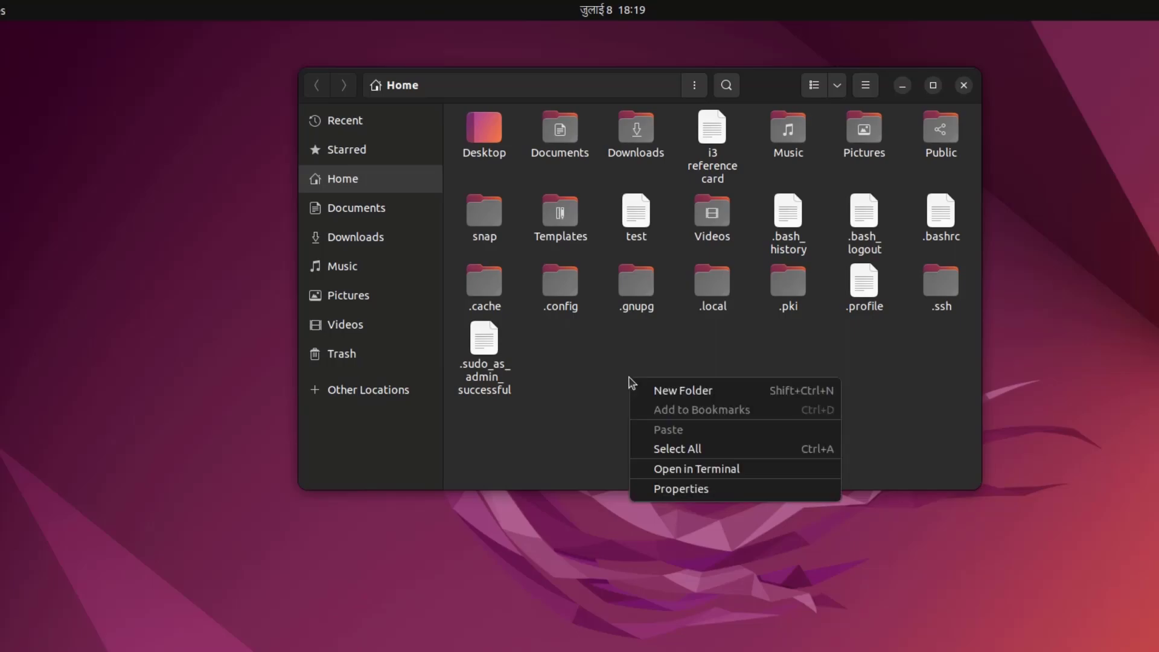
click(642, 389)
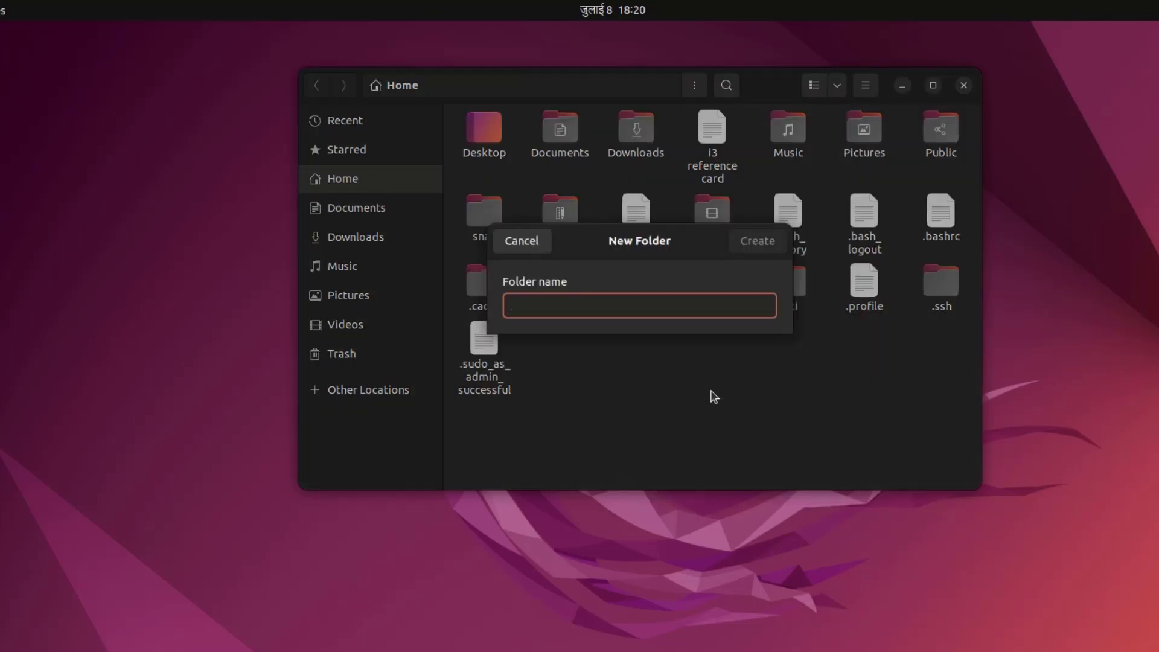
text(.)
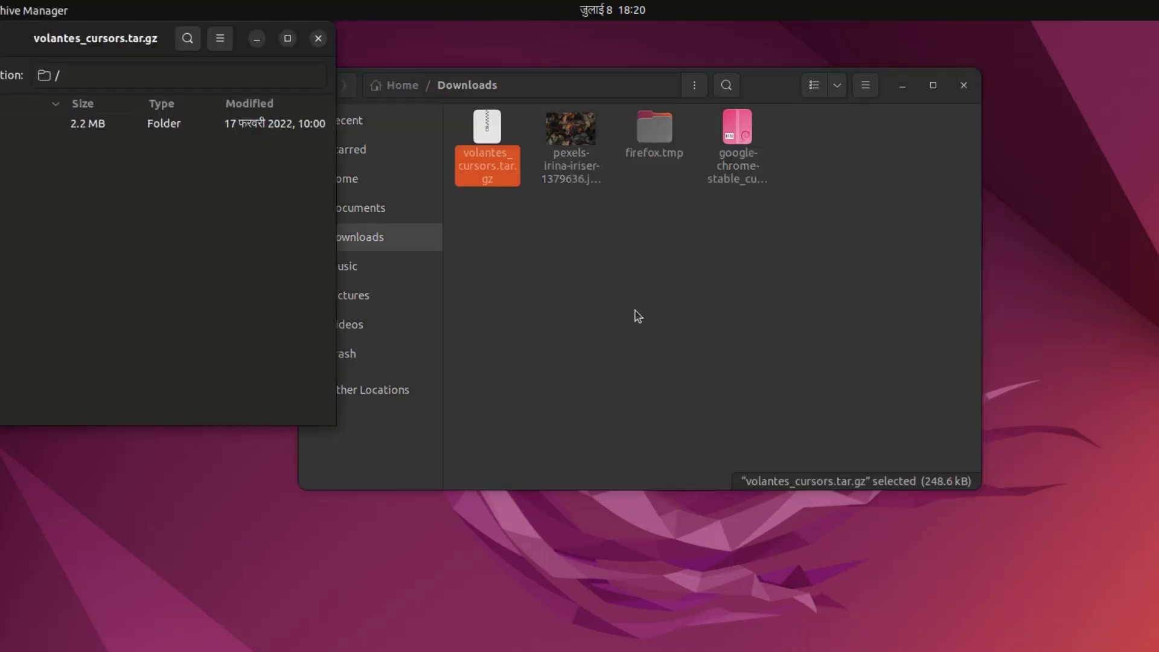
Step: Go from Downloads back to Home, open the .icons folder, and place the volantes_cursors folder from the downloaded archive in it
click(638, 316)
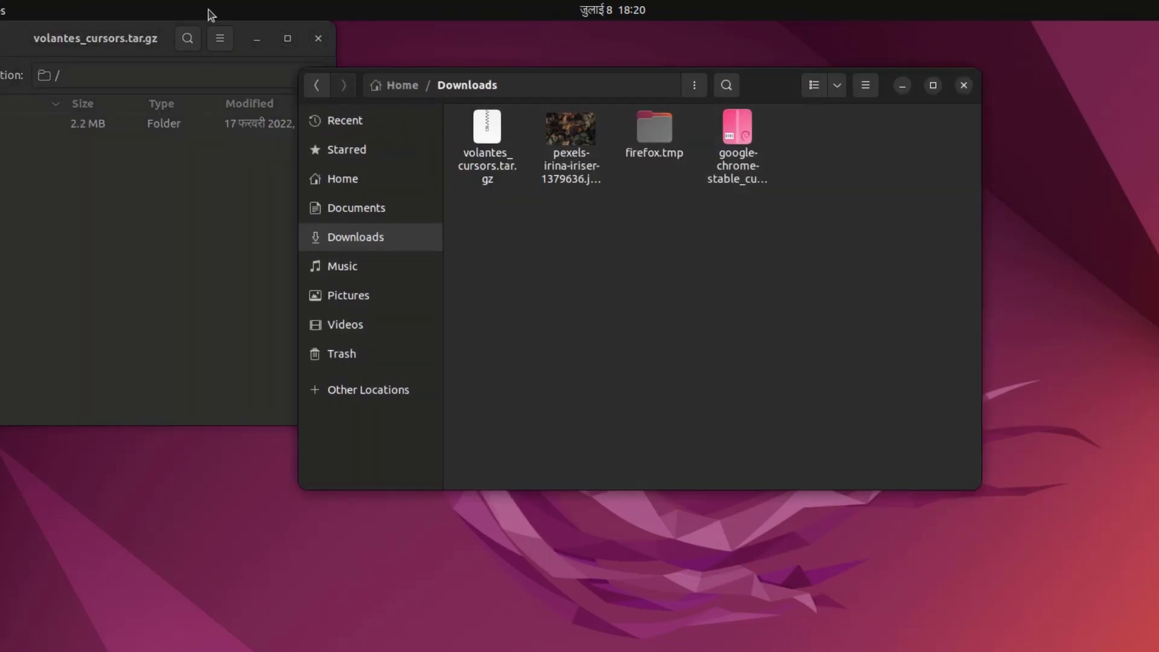
click(316, 87)
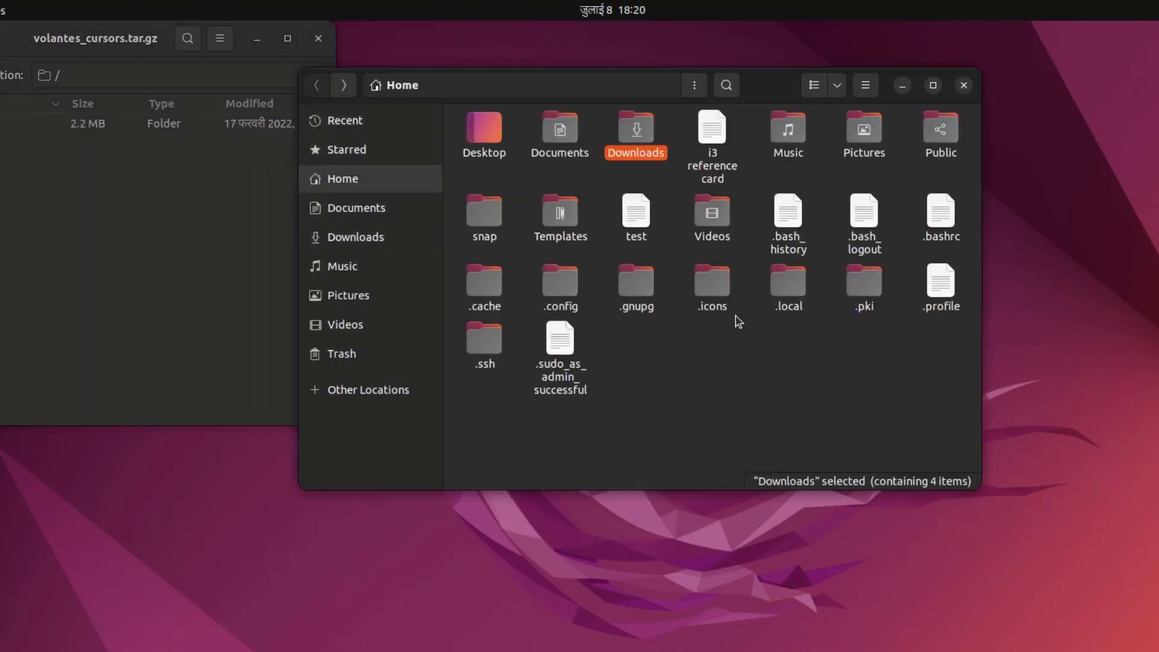
double_click(719, 295)
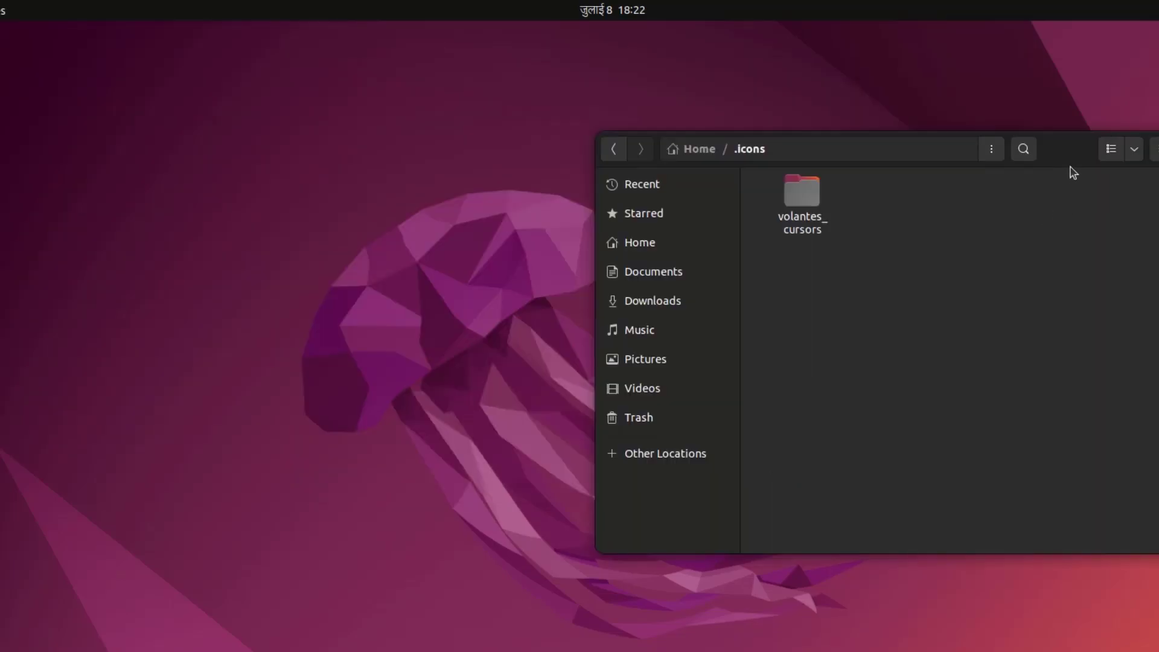
drag(1074, 160, 689, 140)
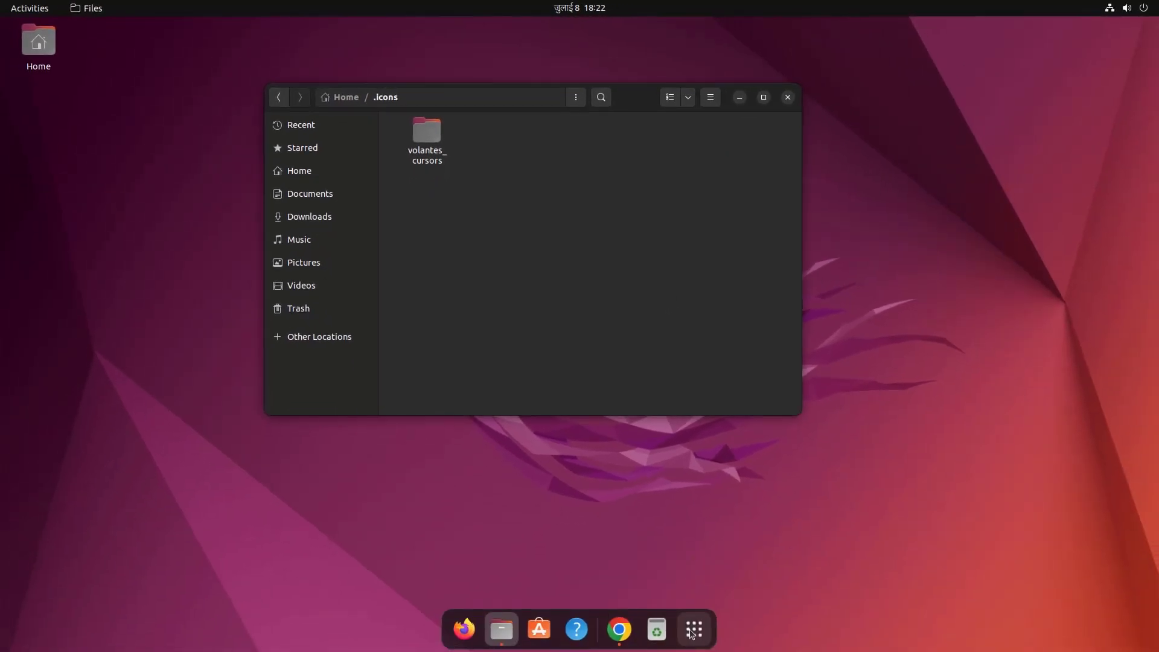
Step: Open Tweaks and set the cursor theme to Volantes_cursors in the appearance settings
click(693, 631)
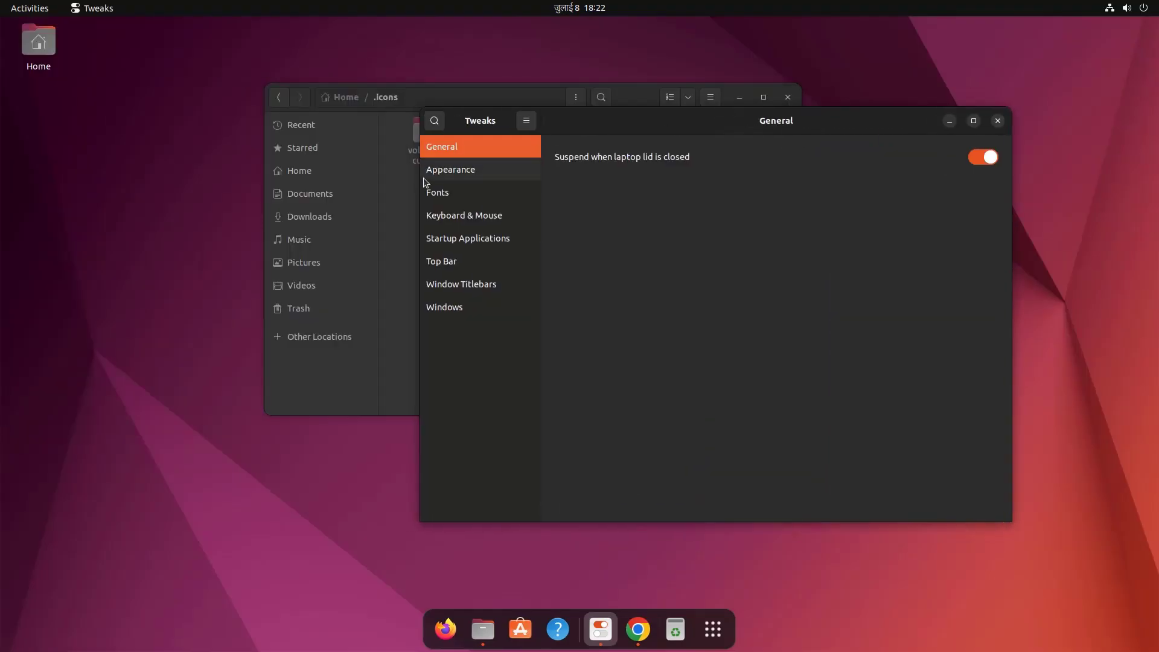
click(452, 169)
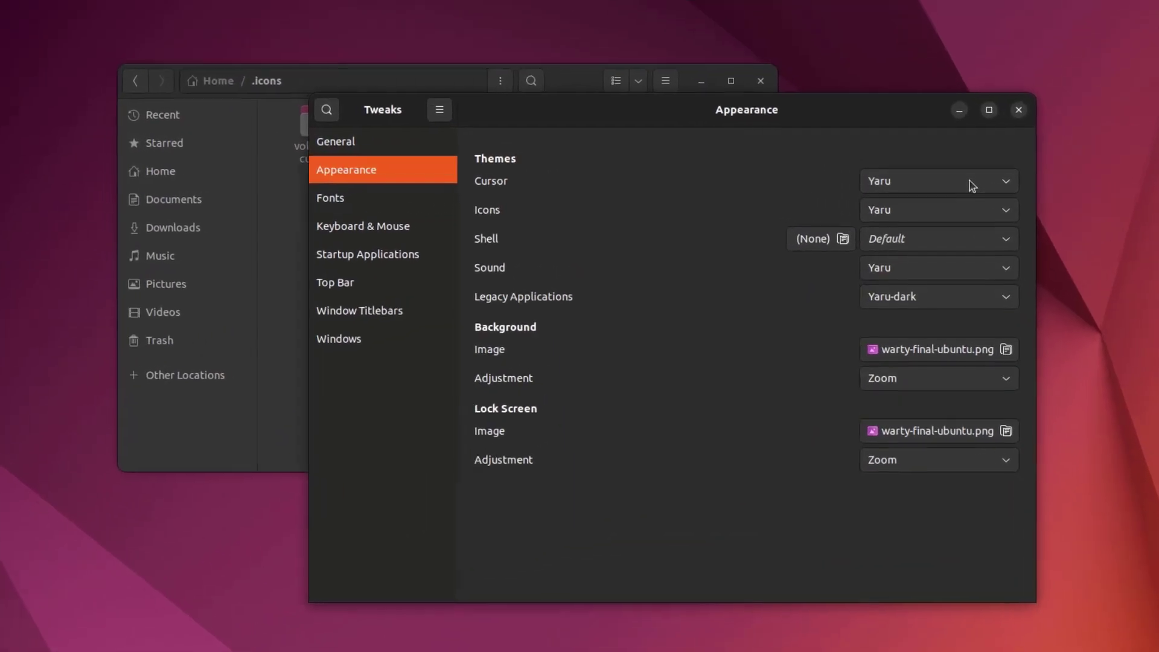
click(942, 181)
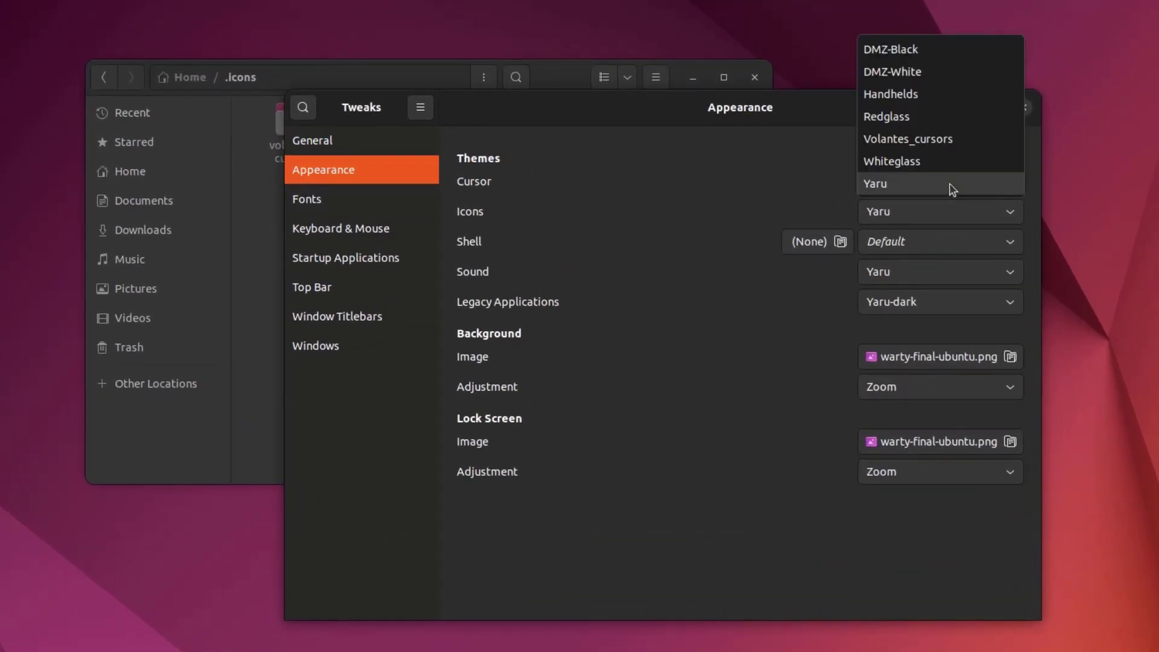
click(945, 144)
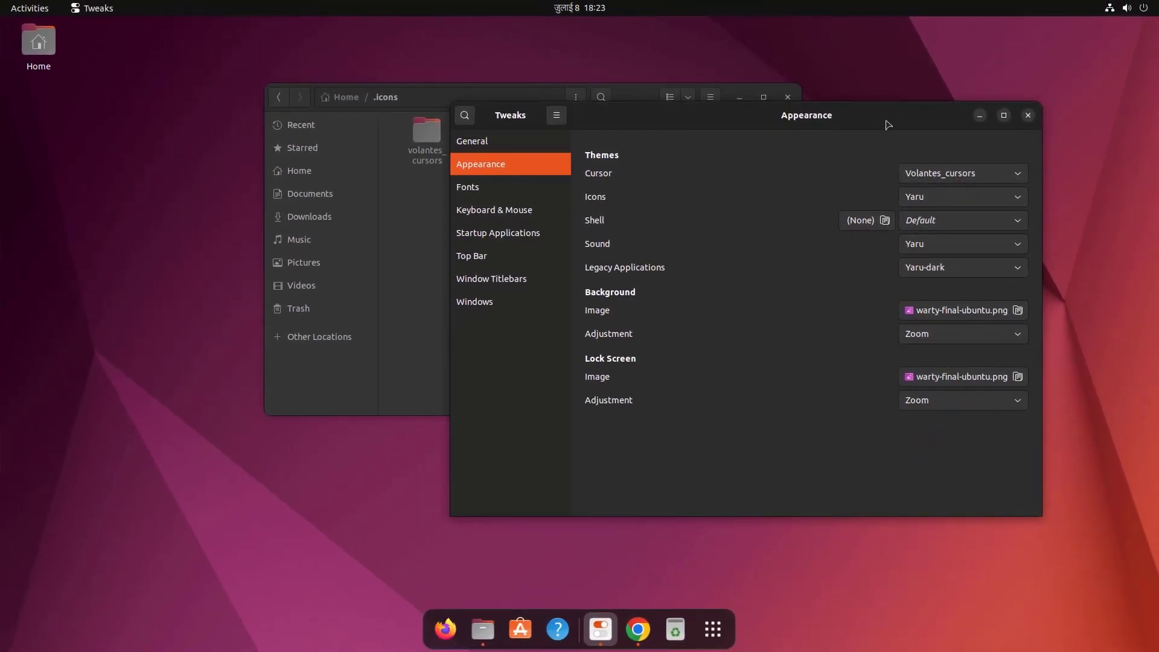
drag(887, 123, 841, 82)
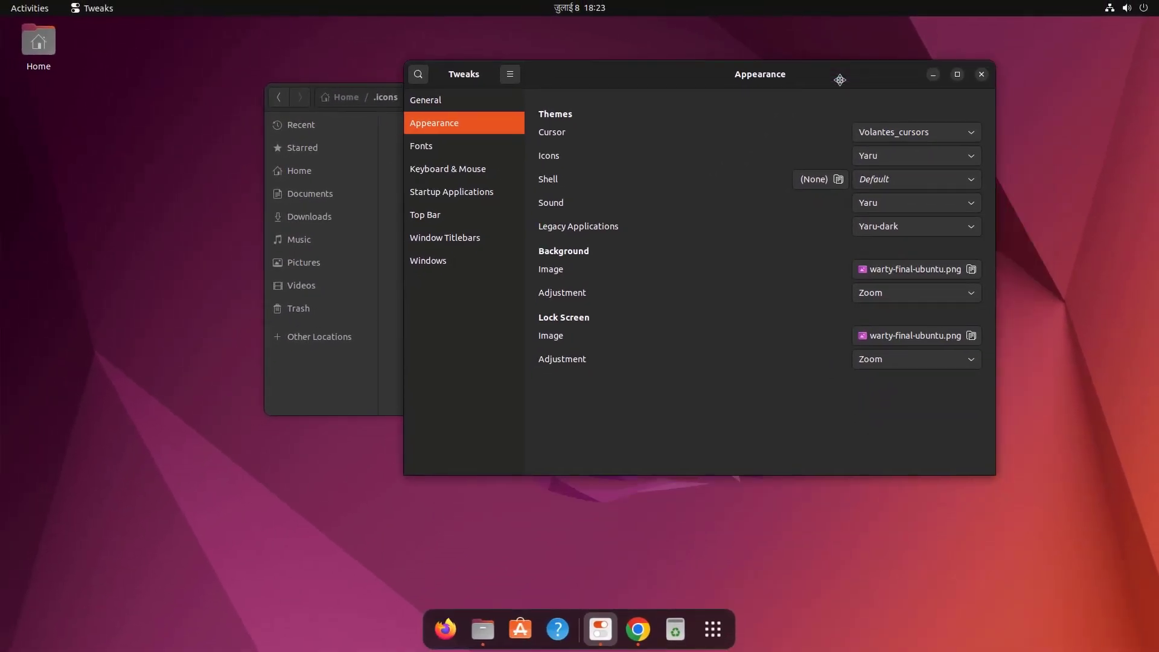
Step: Return to Google Chrome, leave the Volantes Cursors page, and open the Full Icon Themes category sorted by rating
click(559, 629)
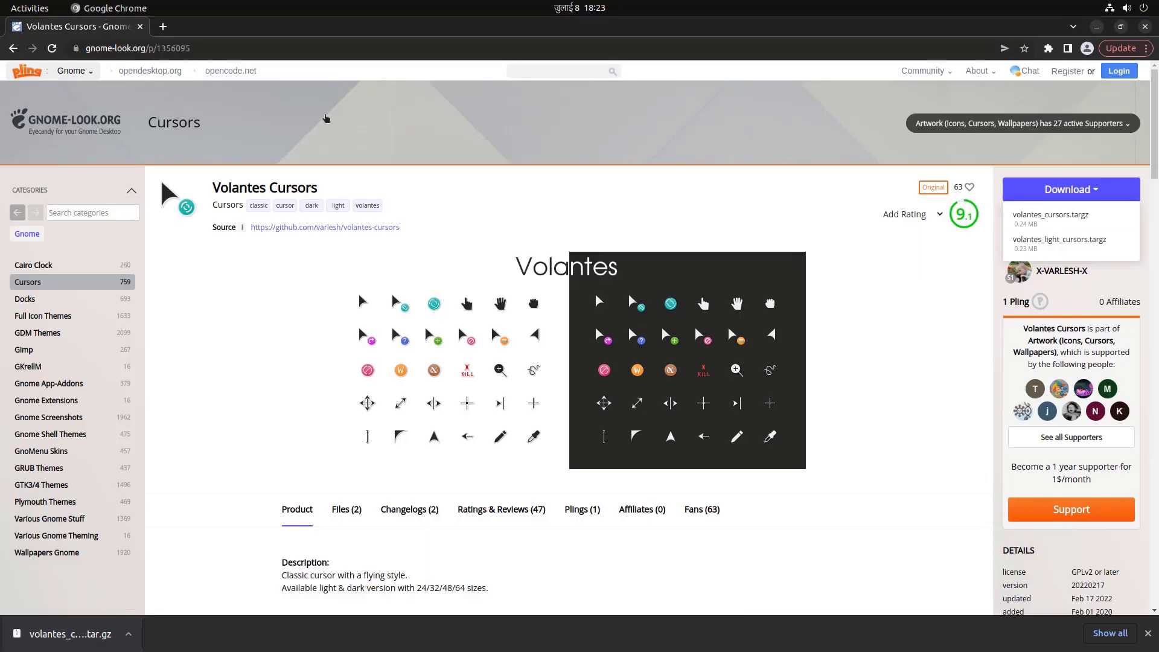
click(14, 49)
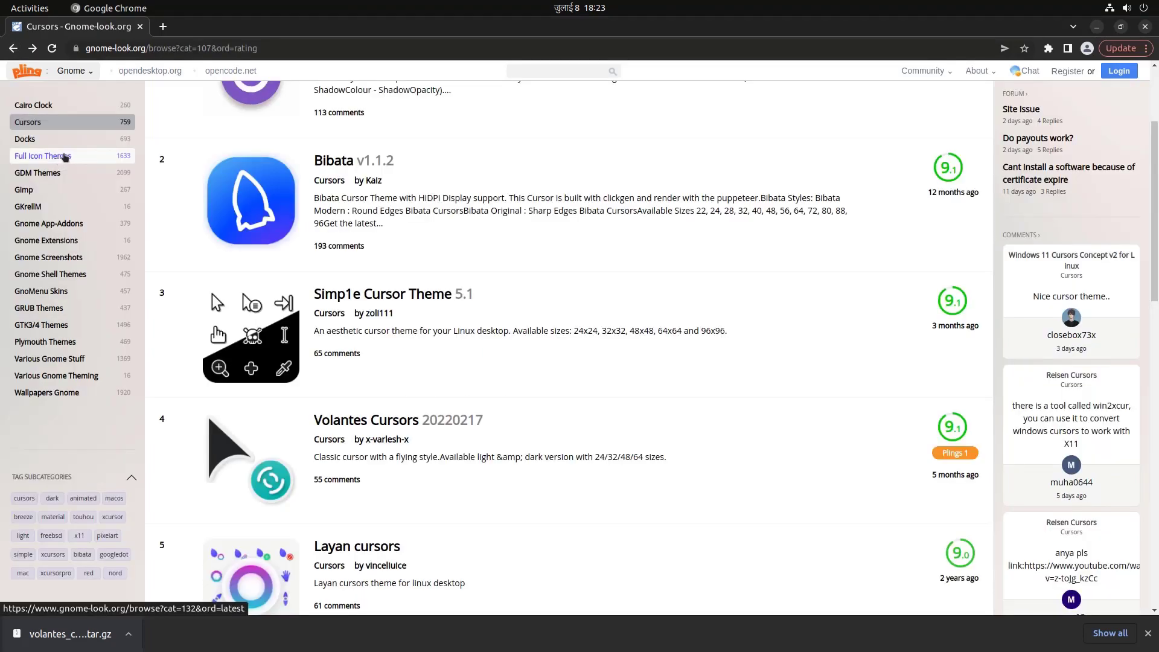
click(62, 157)
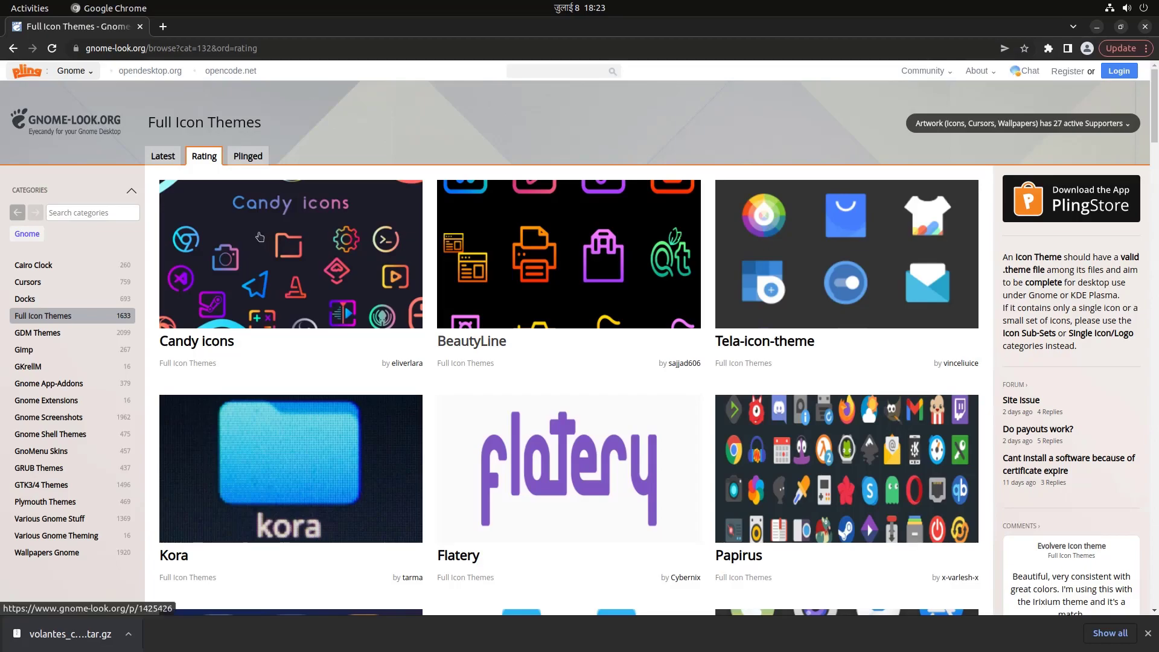
Step: Open the Candy icons theme page, download candy-icons.tar.xz, and open the downloaded archive in Archive Manager
click(312, 243)
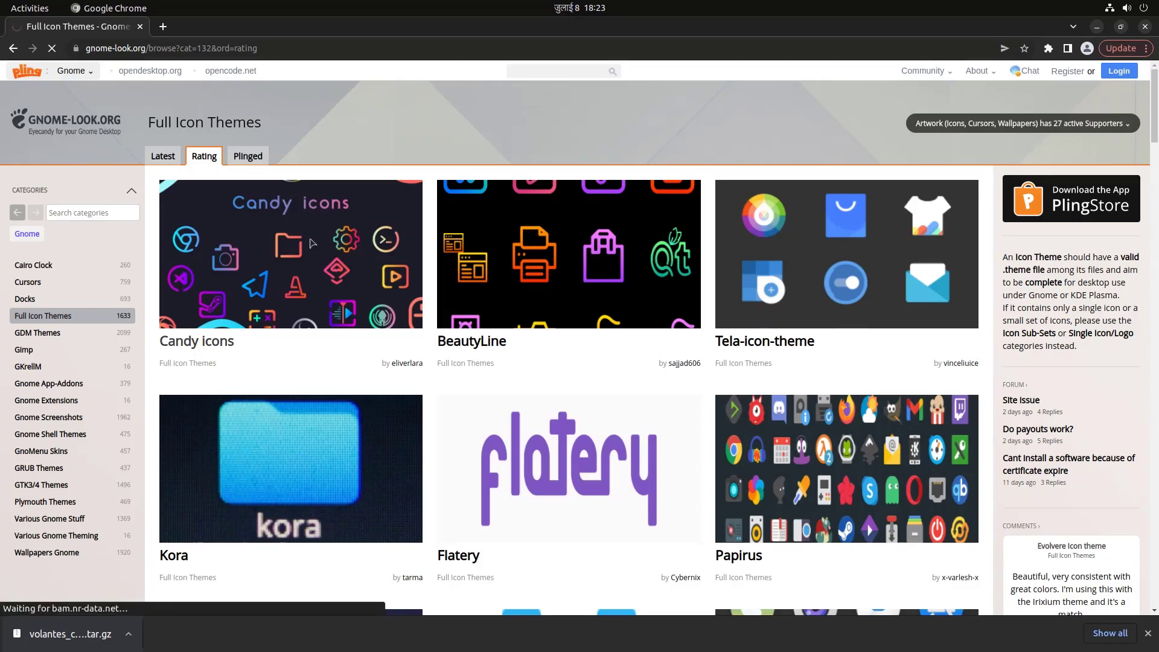
click(1070, 189)
click(1052, 224)
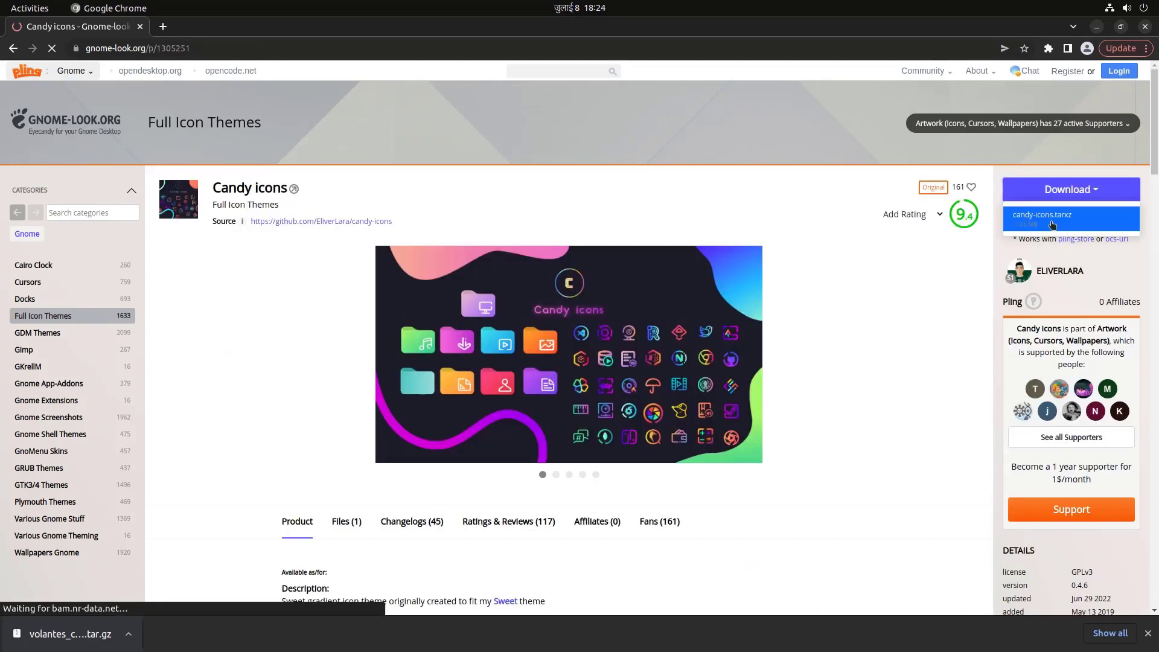
click(86, 634)
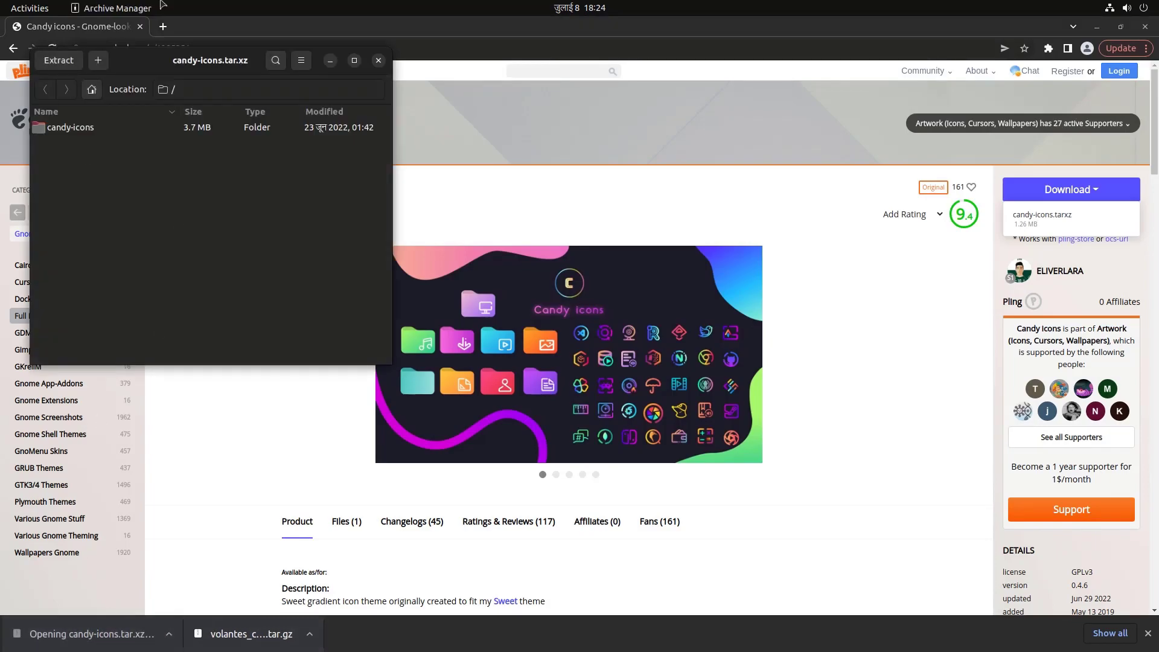
drag(184, 57, 289, 82)
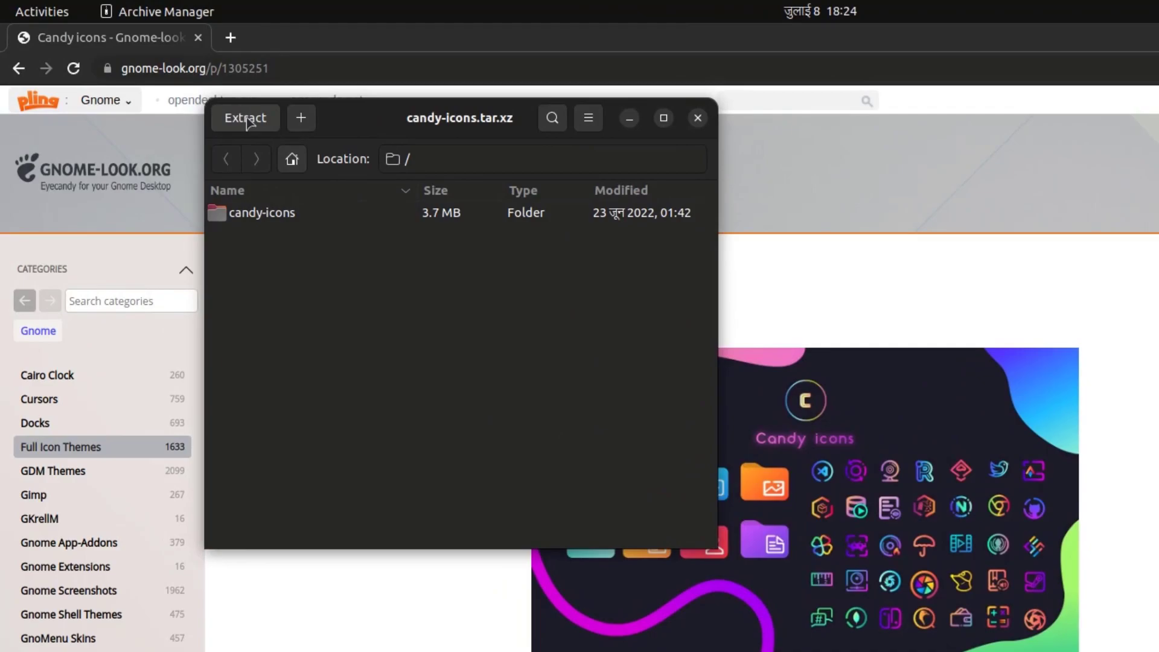
Step: Extract the candy-icons archive into the .icons folder in Home and dismiss the completion dialog
click(247, 119)
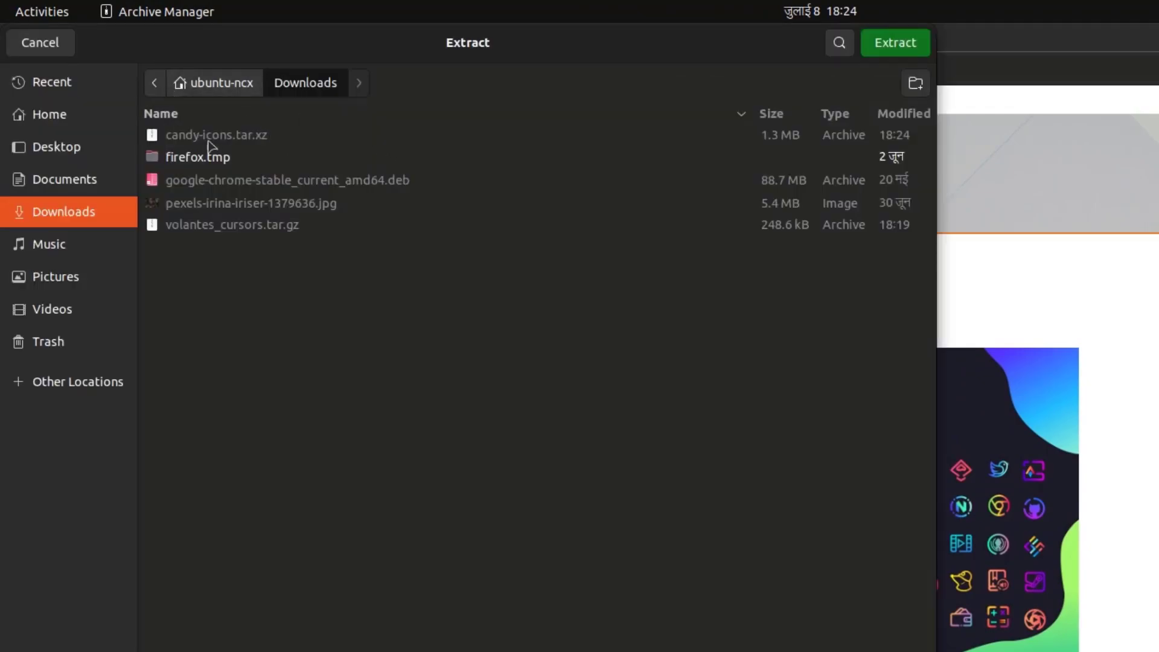
click(63, 114)
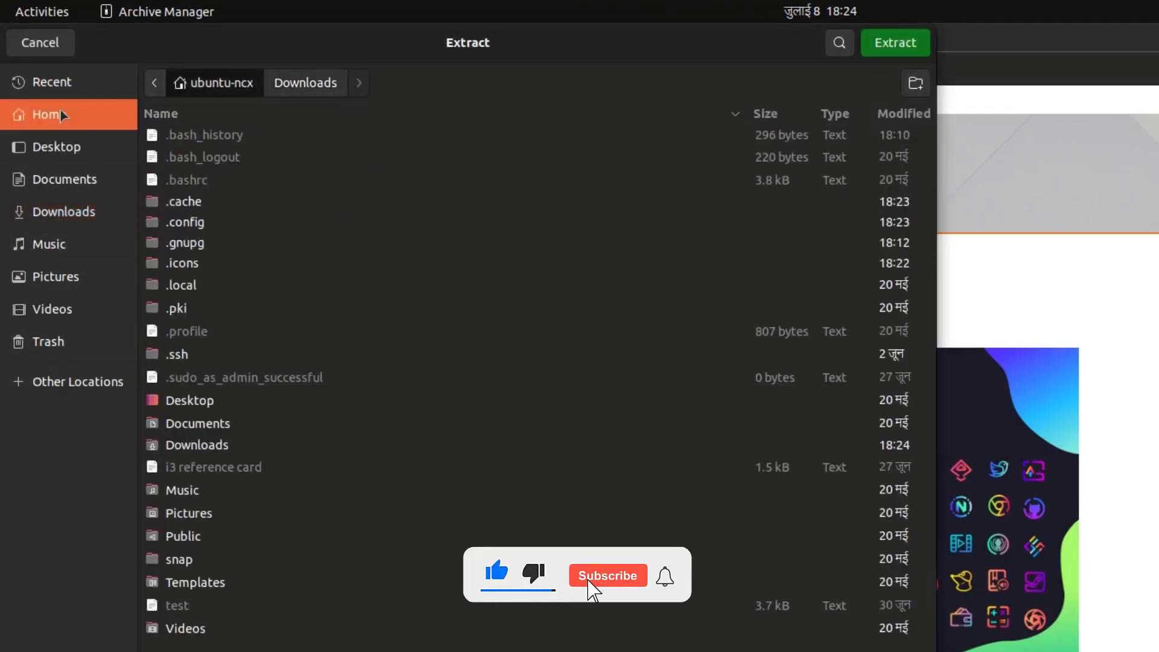
double_click(209, 264)
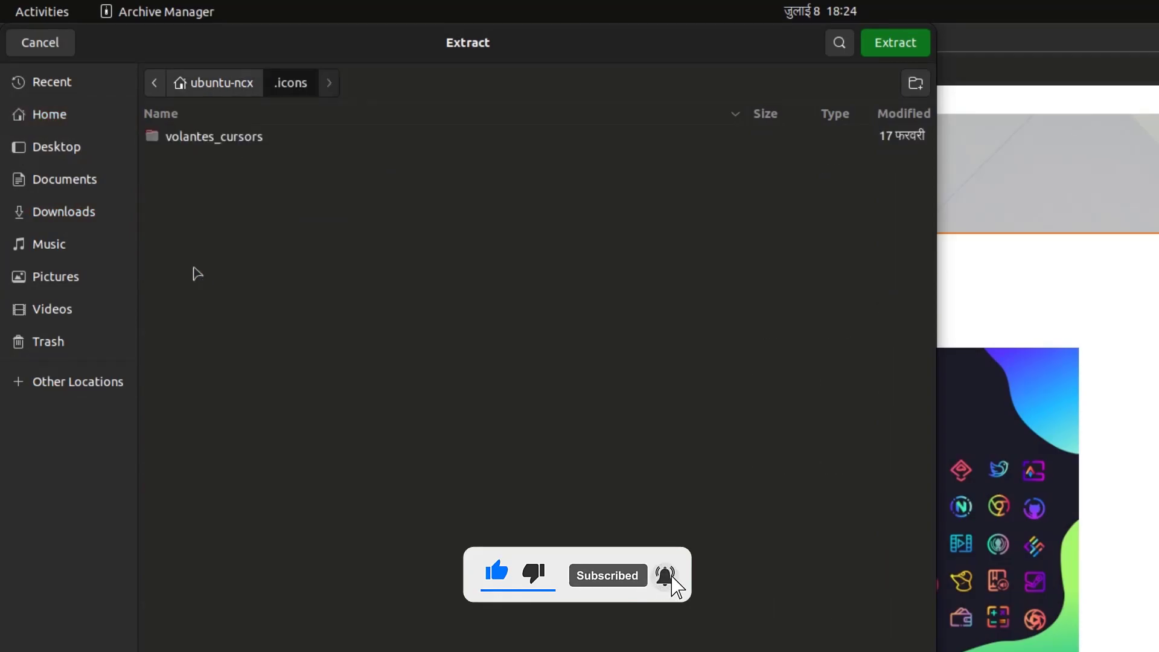
click(915, 49)
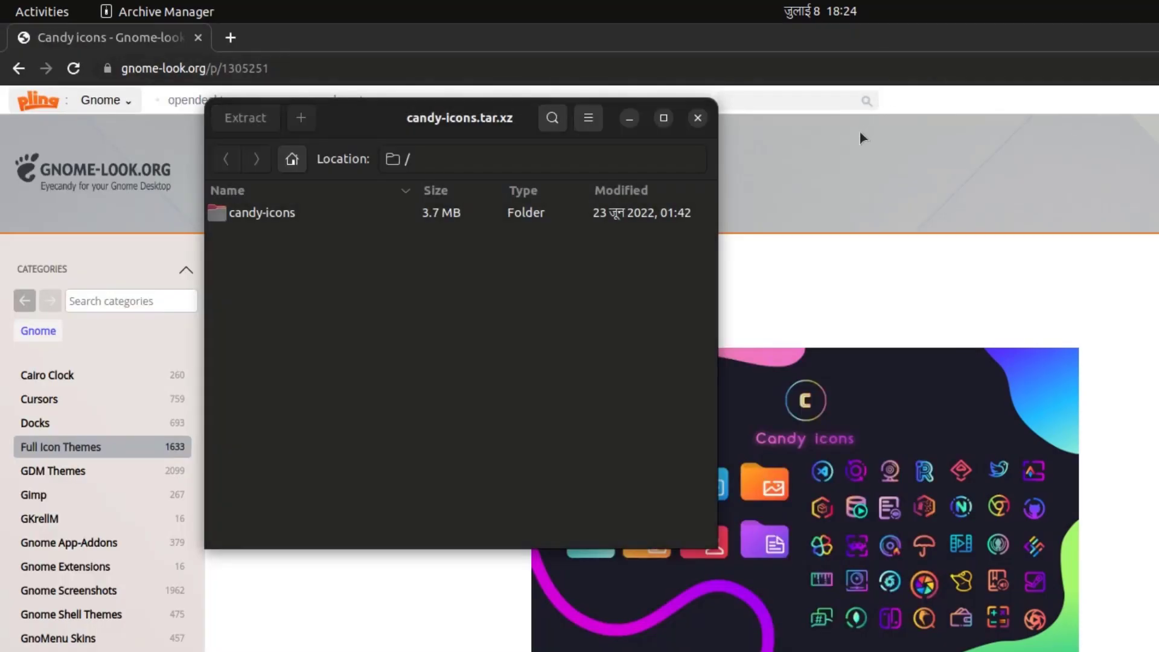
click(393, 356)
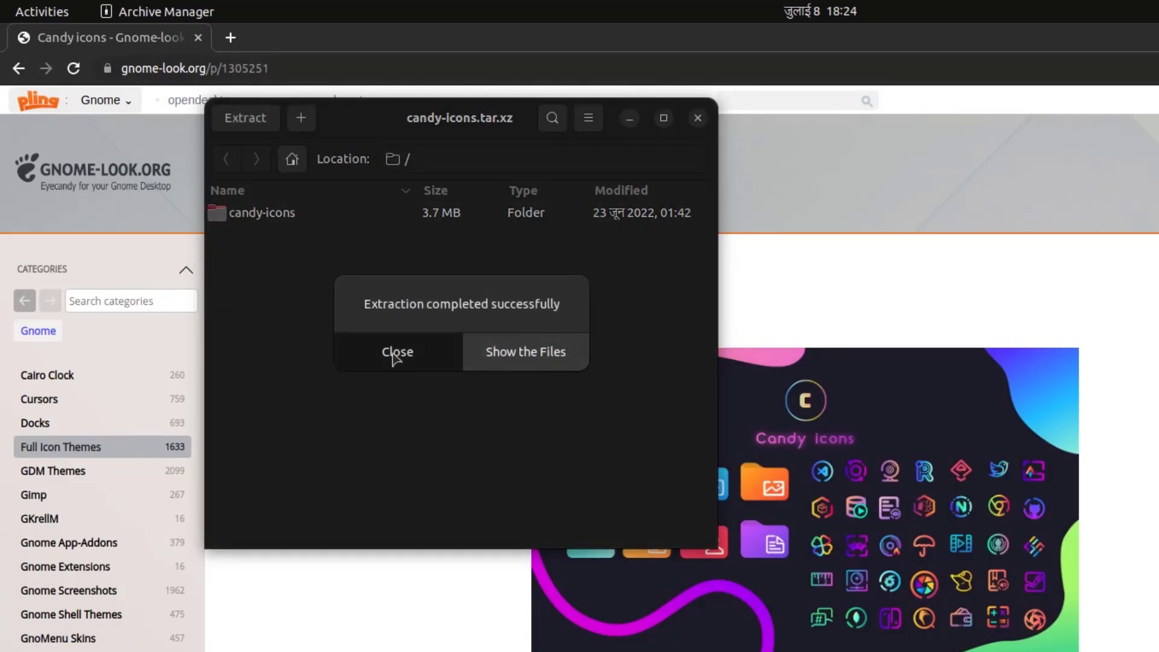
key(super)
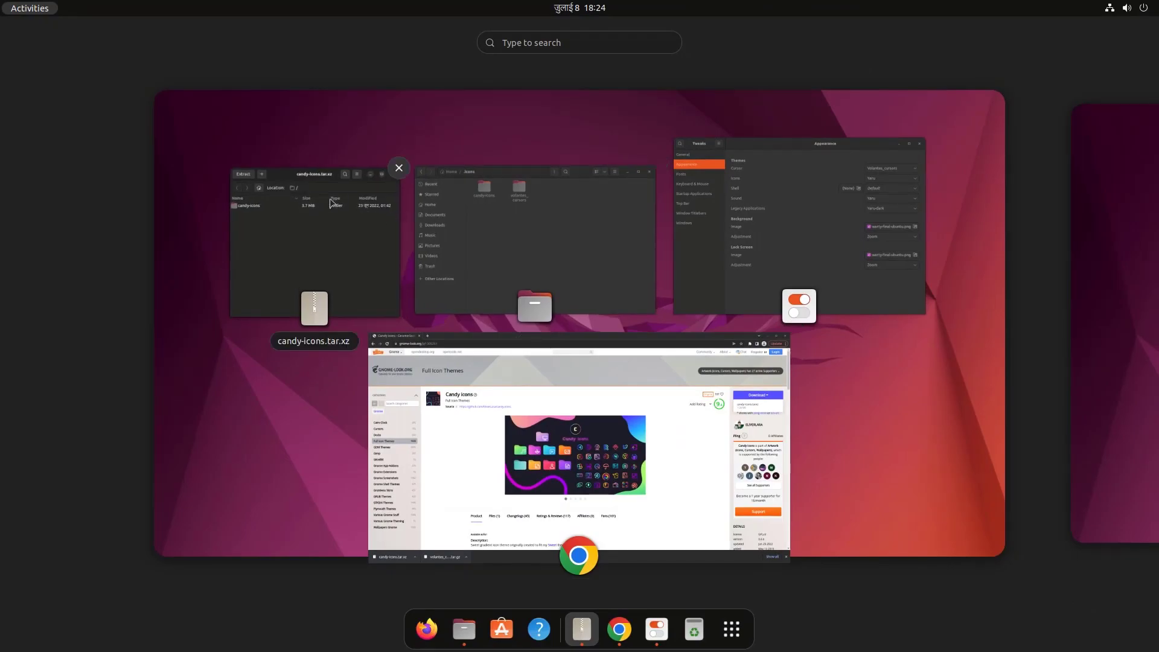
click(568, 160)
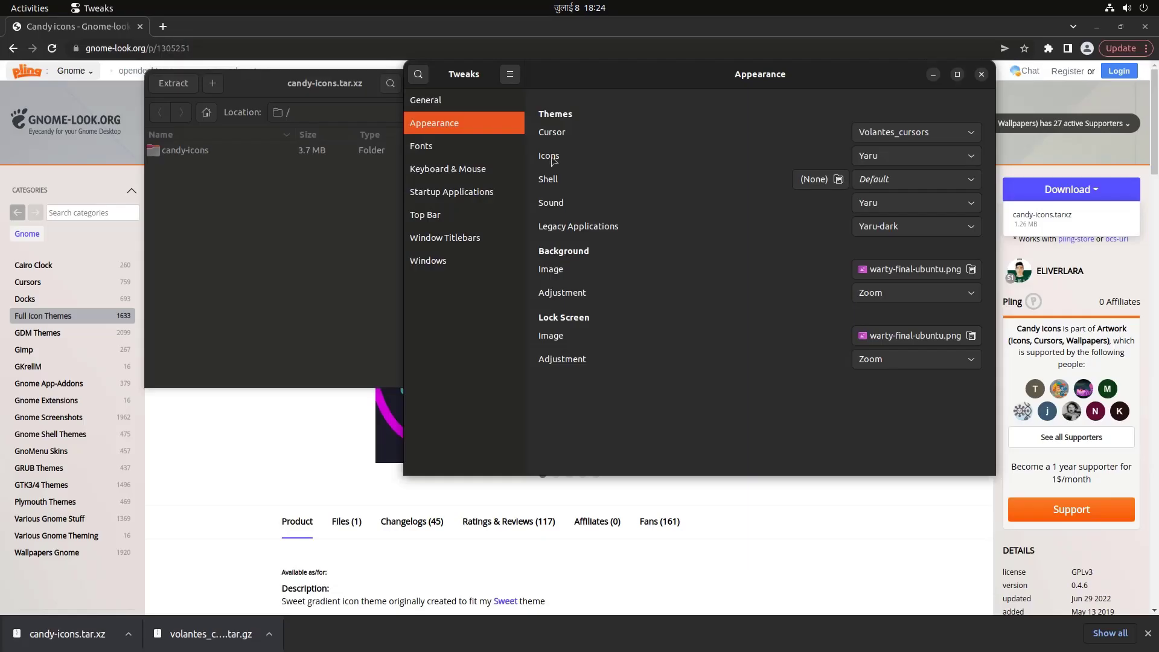
click(896, 158)
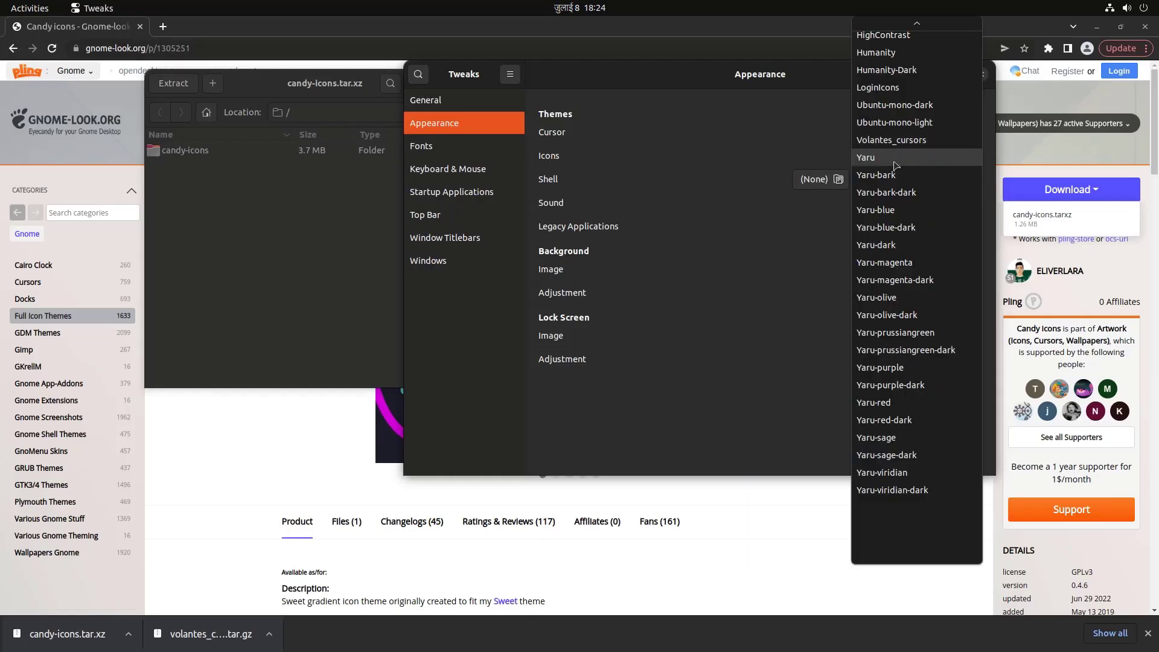
scroll(893, 88, up, 3)
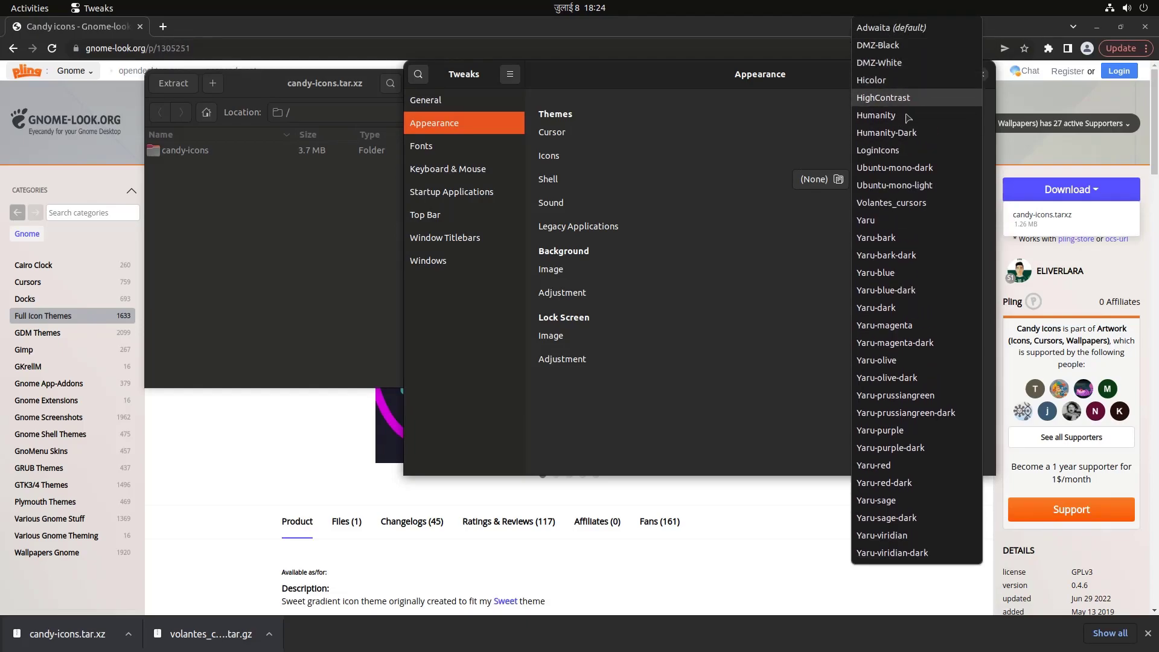
click(720, 139)
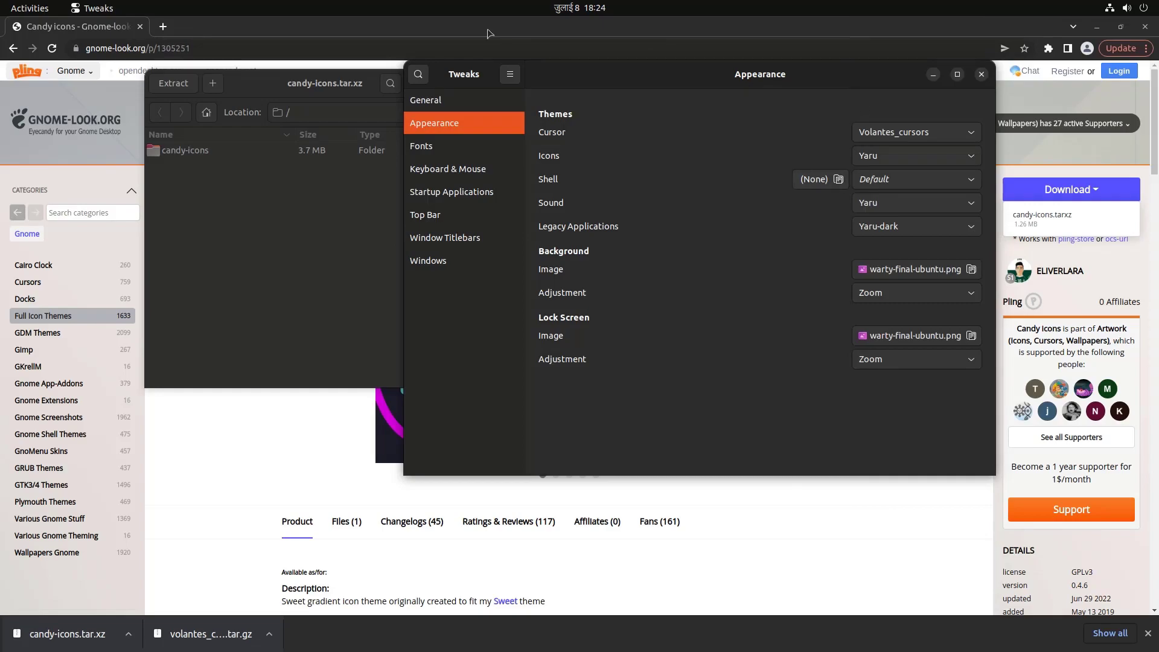
Step: Restart Tweaks and set the icon theme to Candy-icons in the appearance settings
click(981, 74)
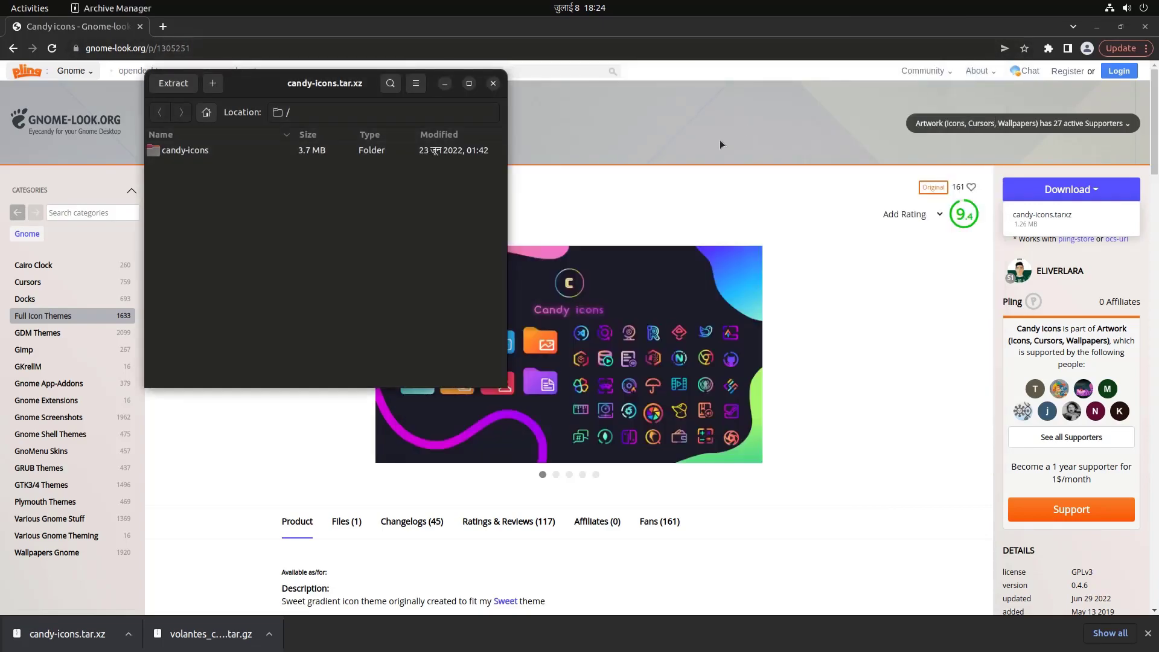
key(super)
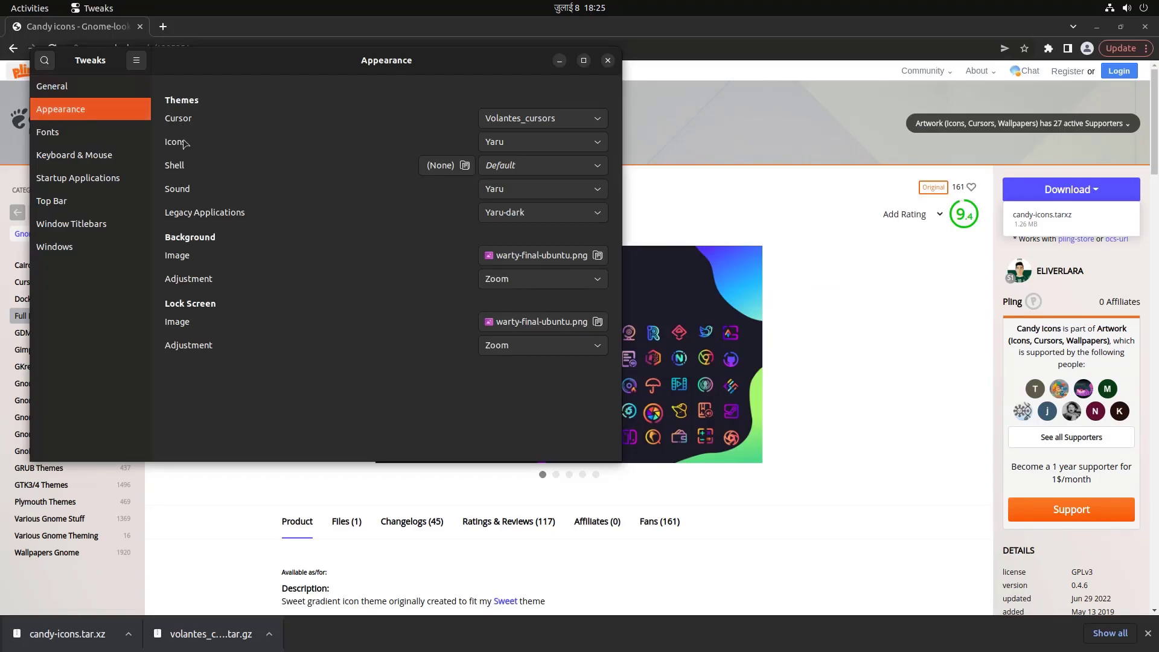
click(560, 142)
scroll(560, 132, up, 4)
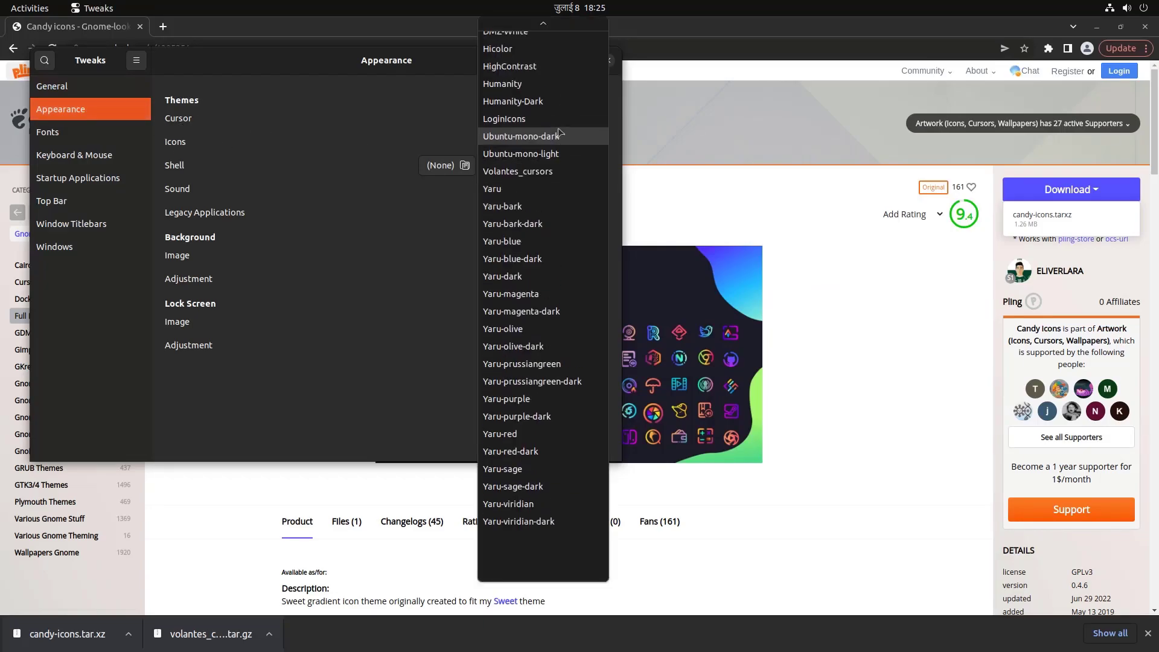
scroll(558, 128, up, 1)
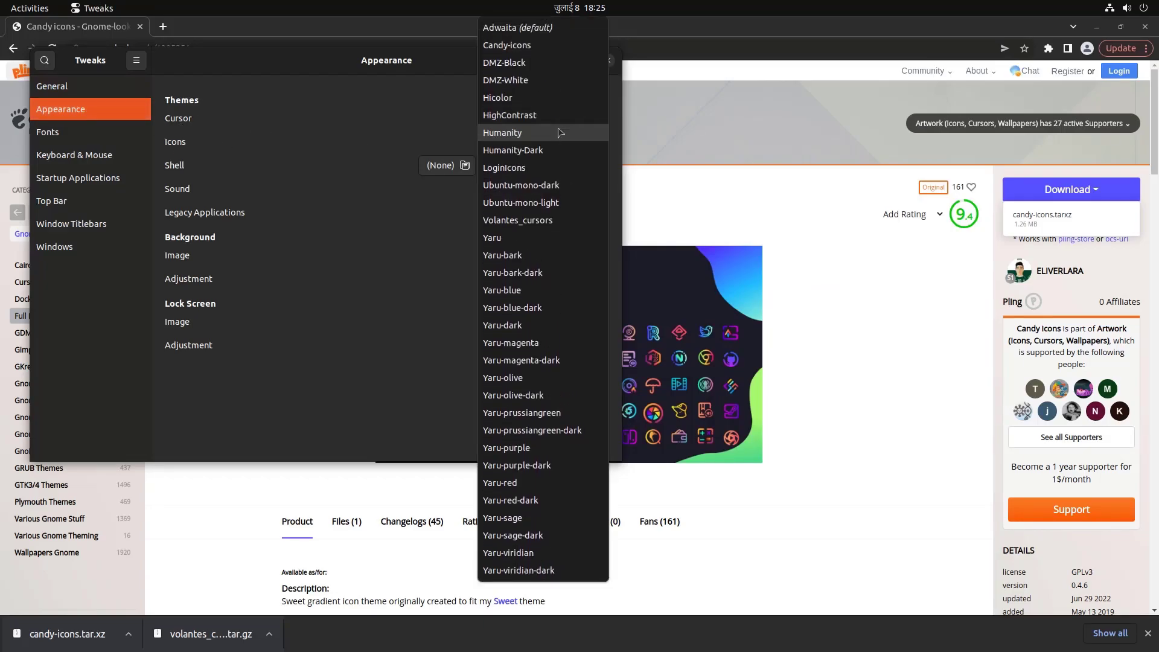
click(548, 46)
drag(231, 71, 408, 87)
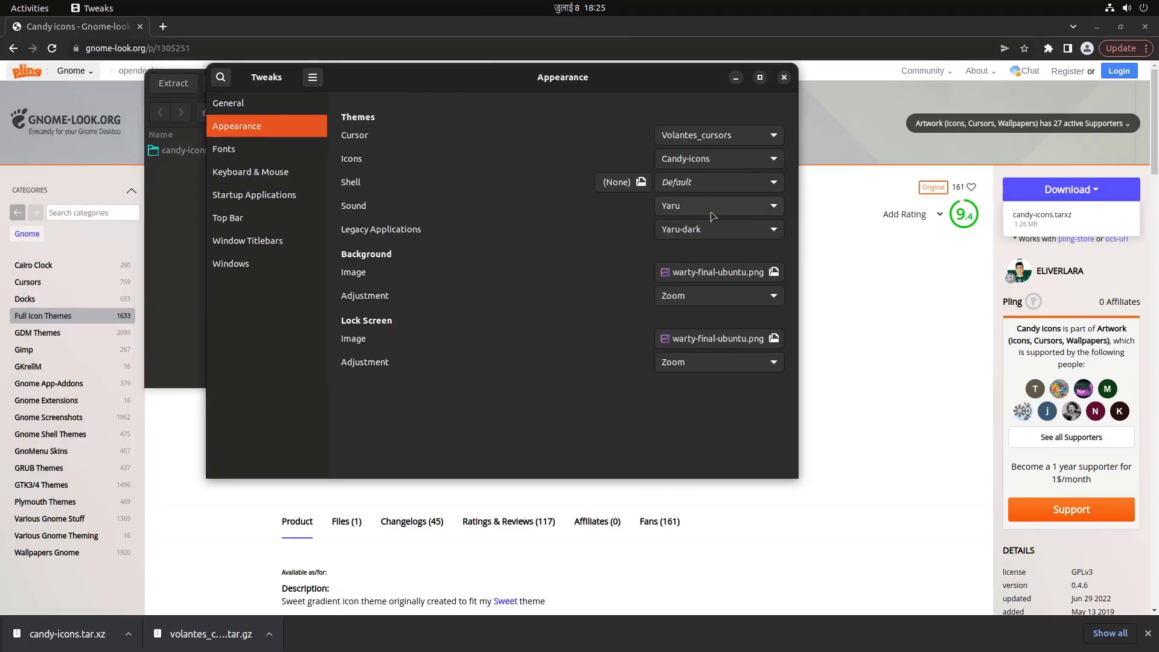
Step: Show the desktop and open and close the application overview to examine the new icons
key(super+d)
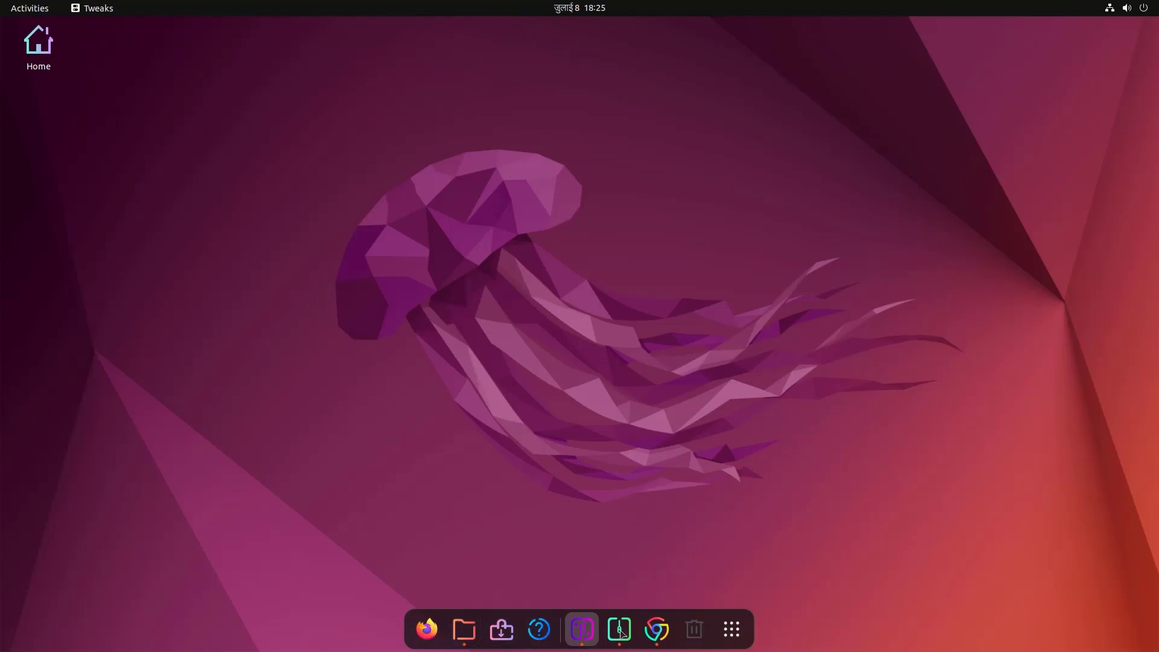
click(732, 630)
click(732, 639)
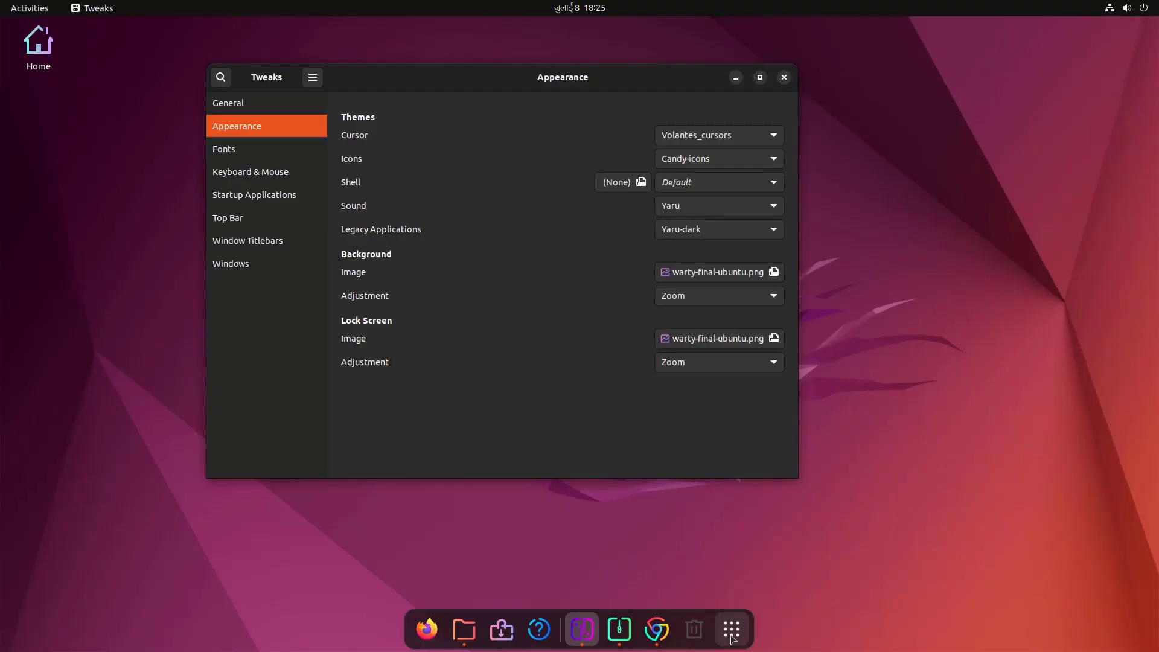
click(731, 634)
click(732, 634)
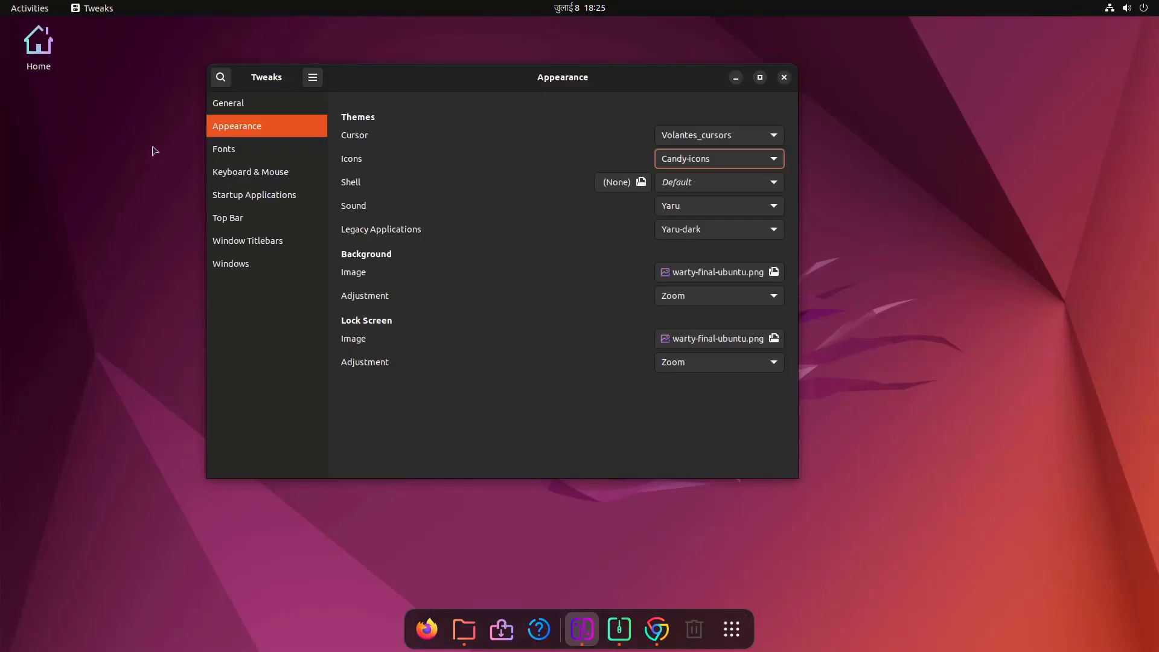
Step: Switch back to Google Chrome, open the Gnome Shell Themes category, and open the Big Sur - OE2 theme page
key(alt+Tab)
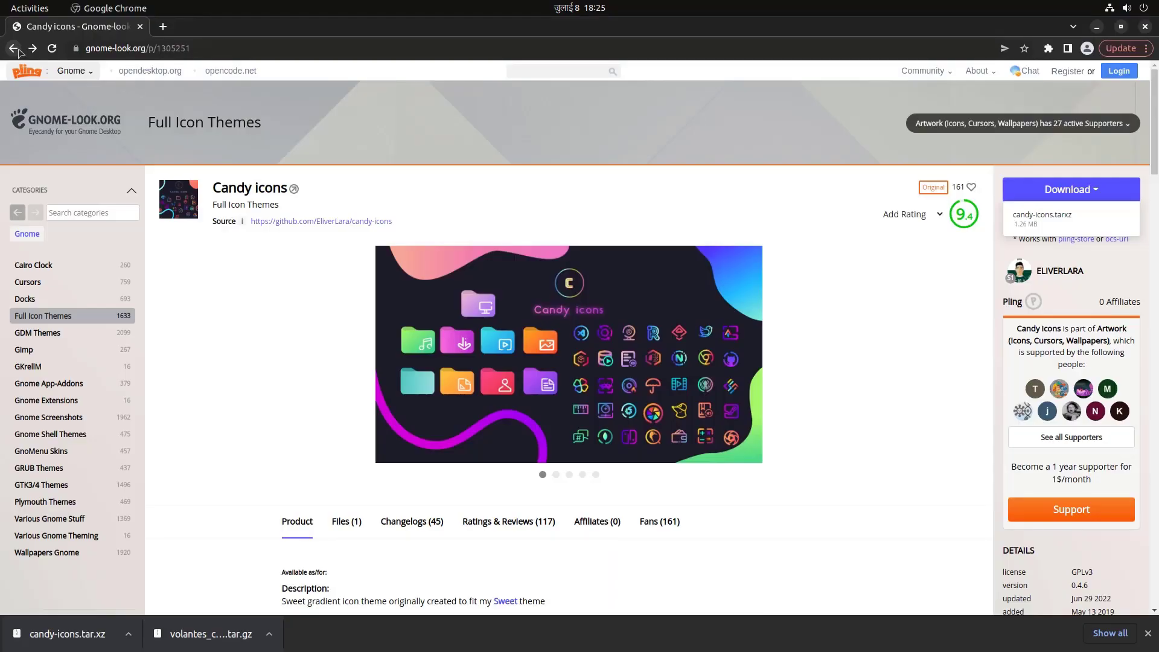
click(14, 48)
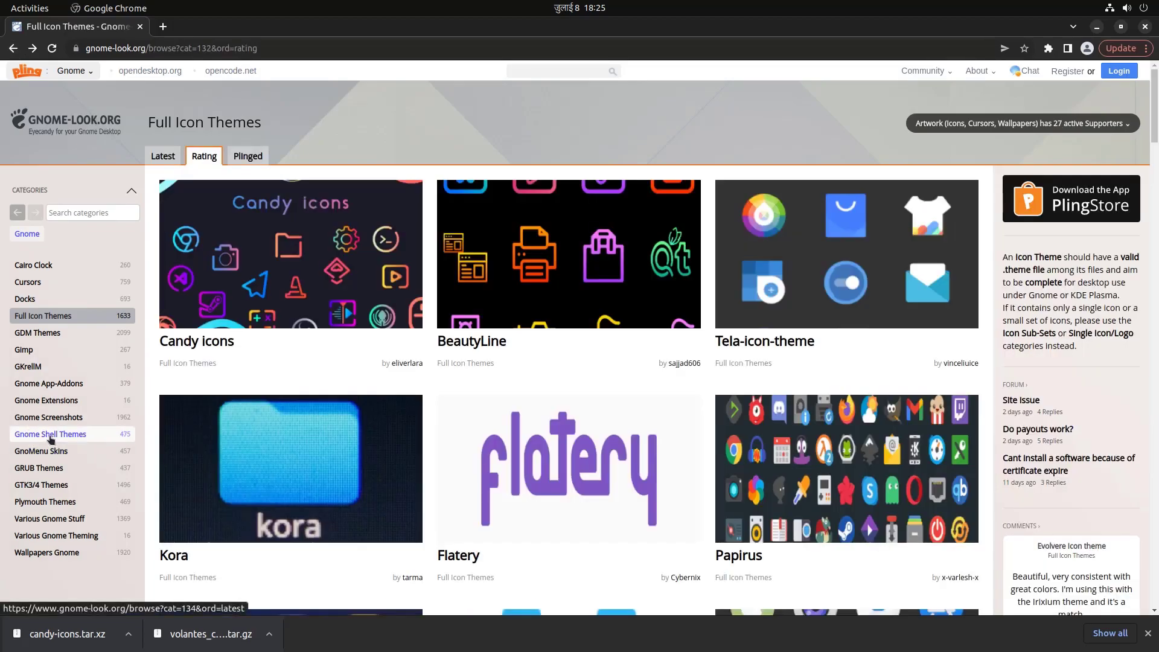
click(50, 437)
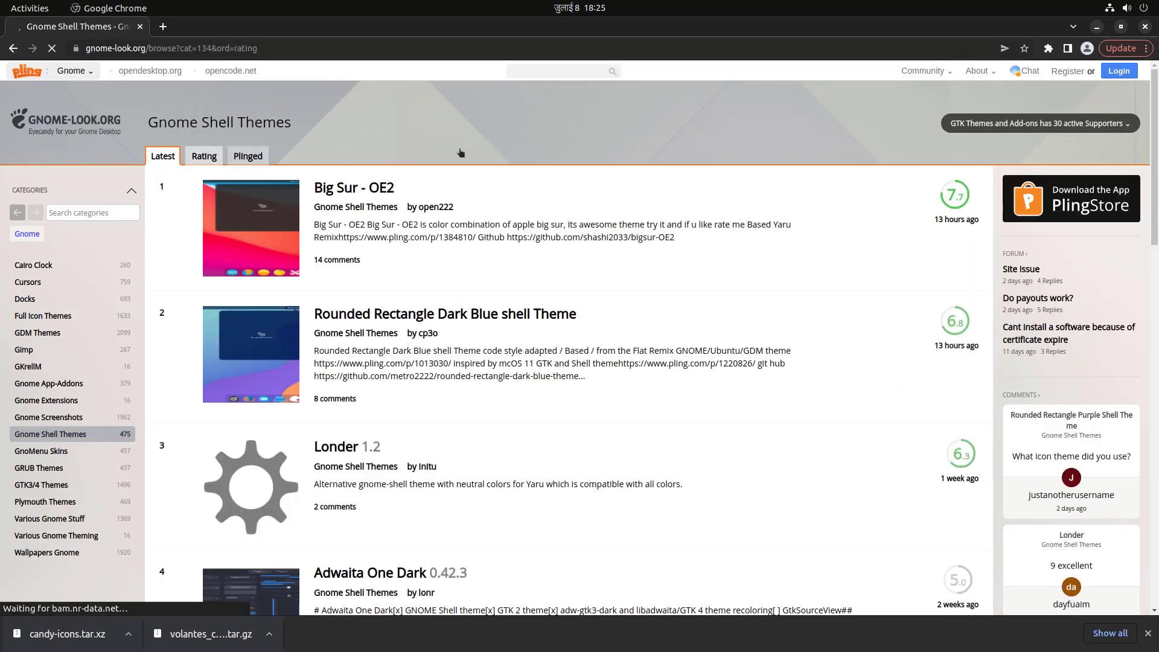
click(341, 192)
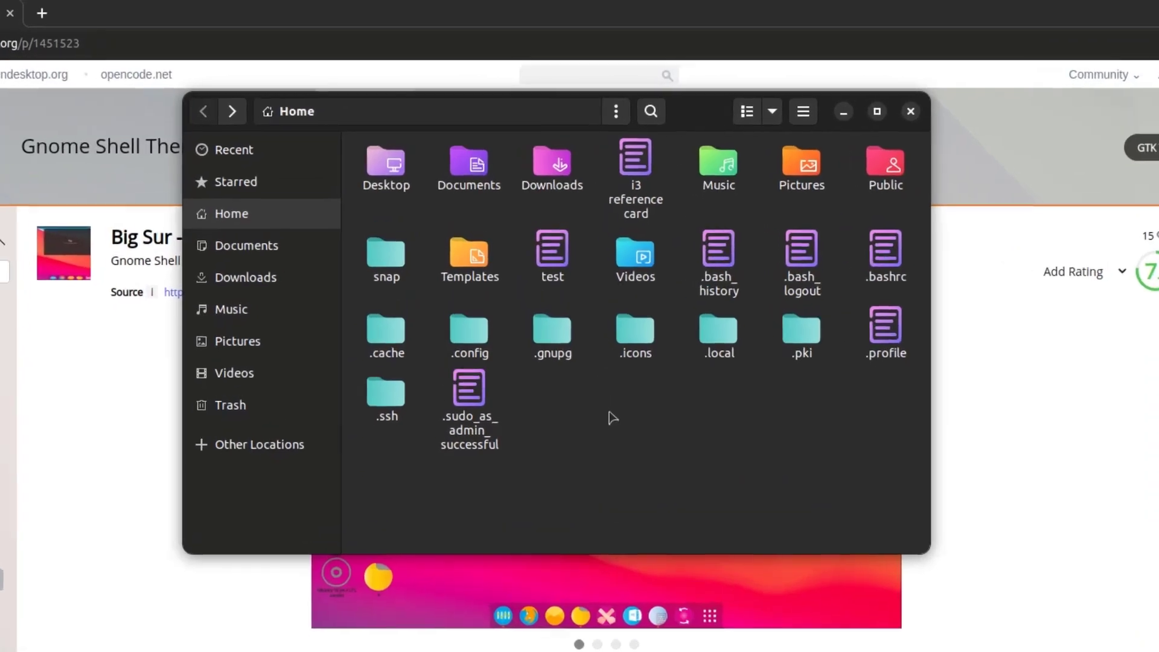
Step: Create a new folder named .themes in the Home folder
right_click(611, 426)
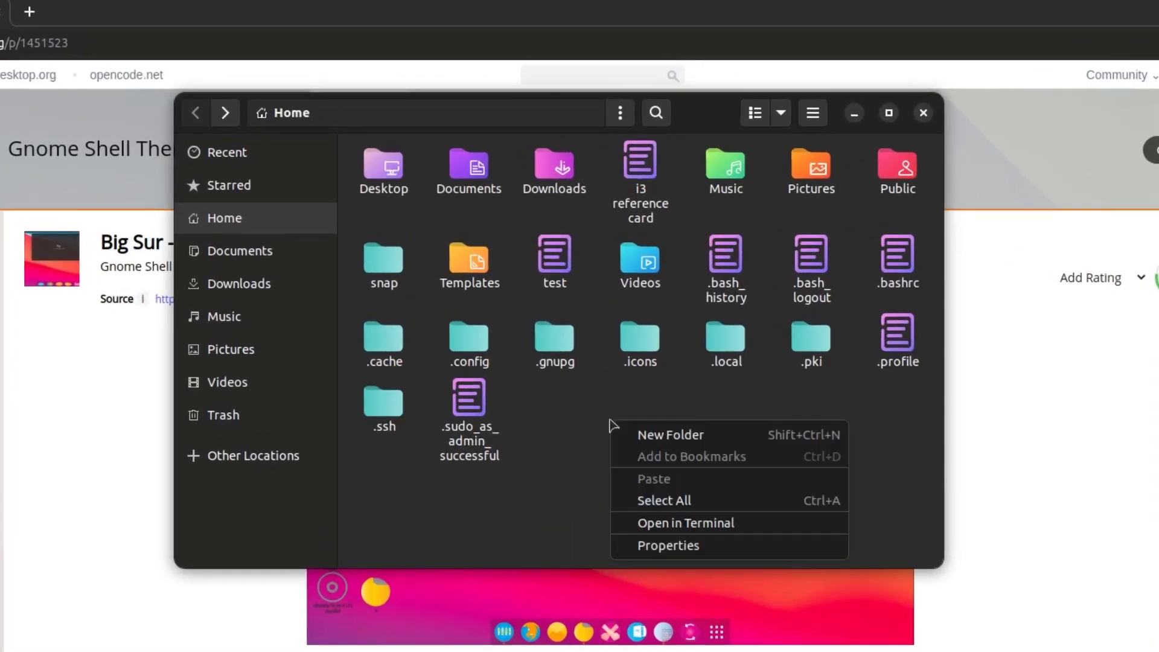
click(695, 439)
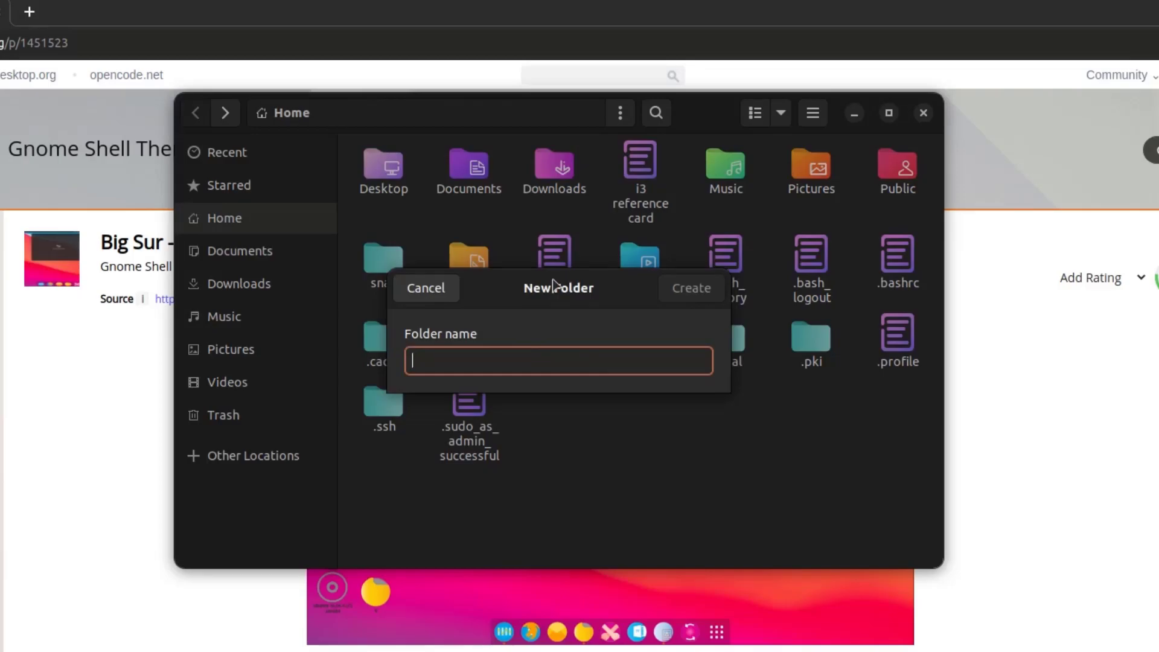
text(.themes)
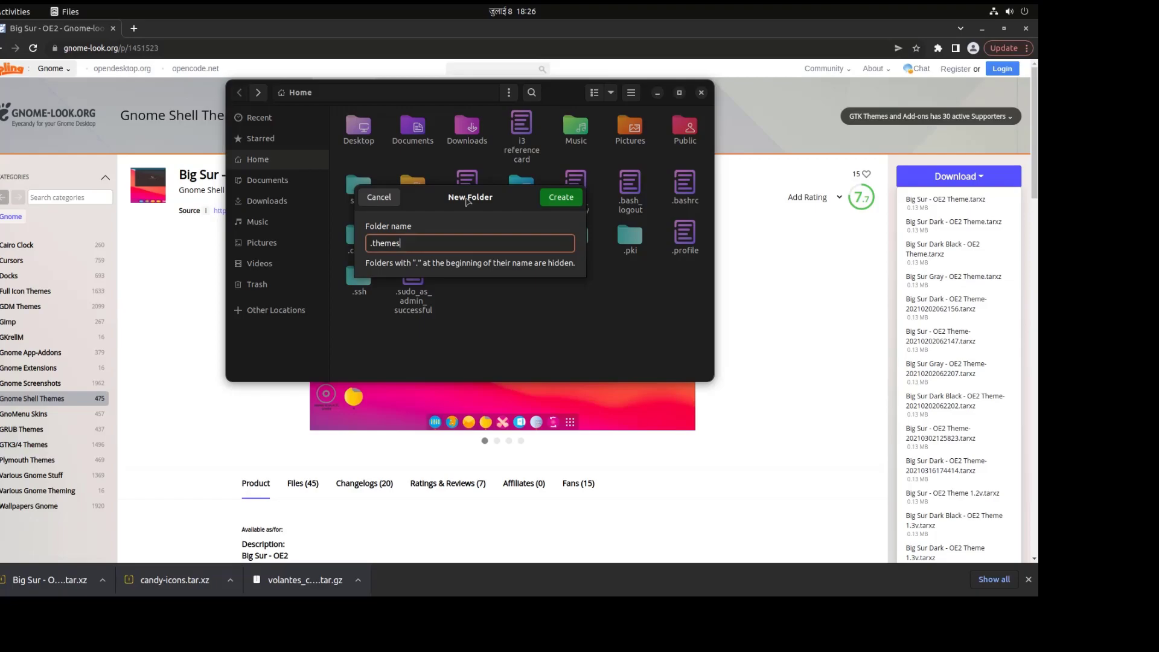
key(Return)
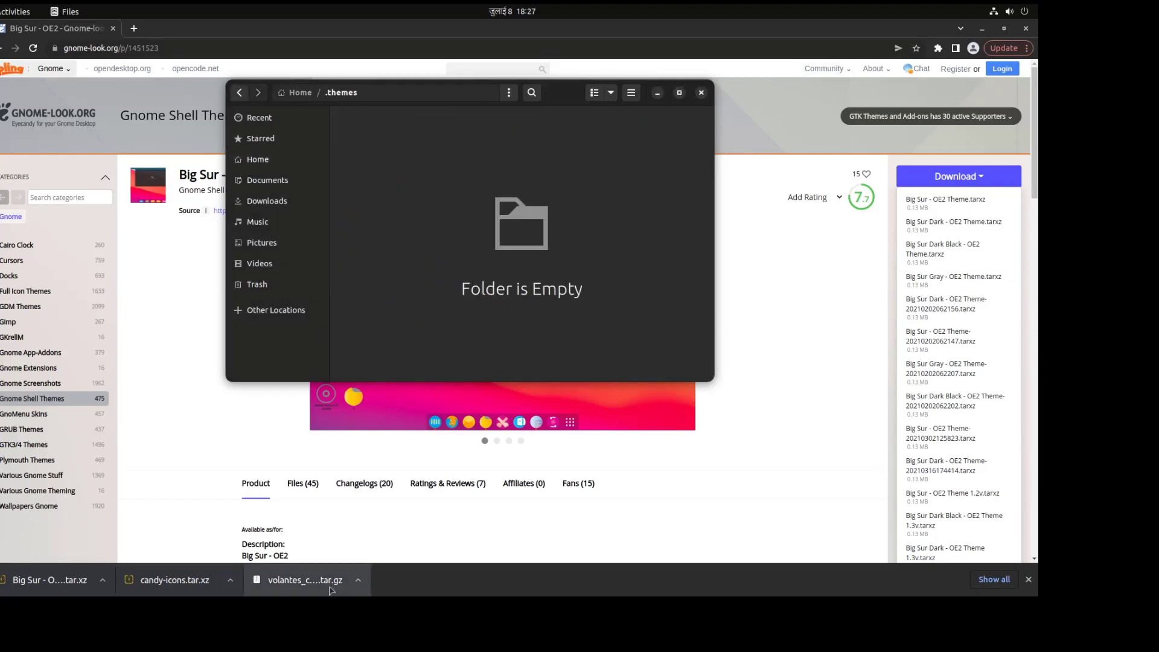
Step: Open the downloaded Big Sur - OE2 Theme archive and extract its theme folder into .themes in Home
click(50, 580)
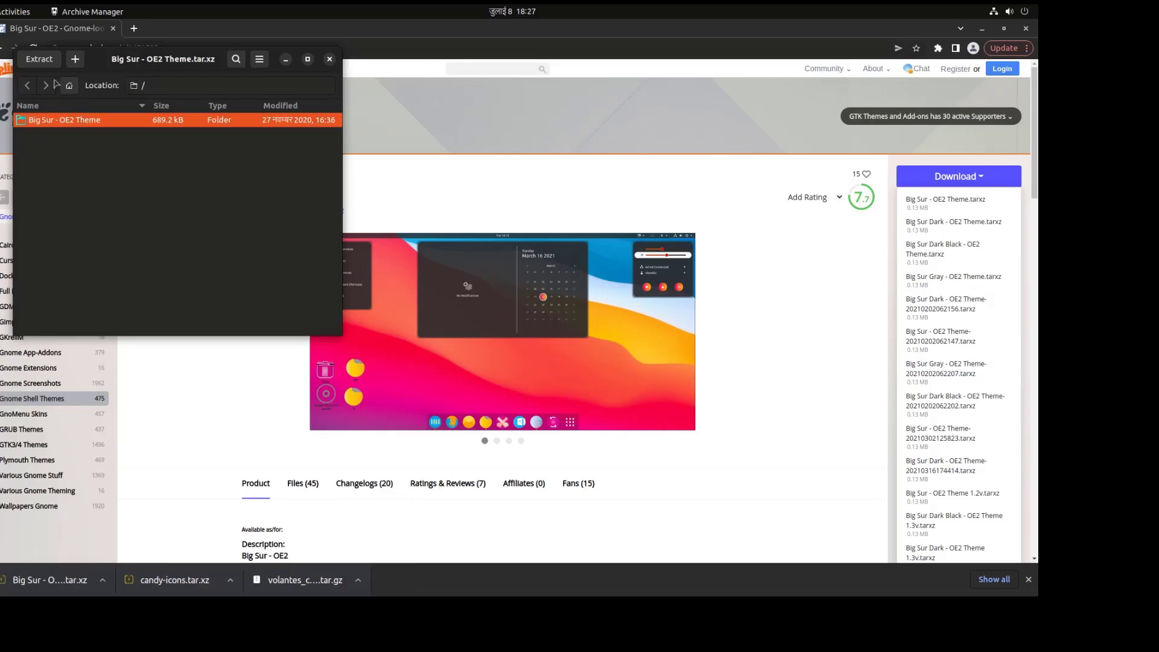
click(40, 60)
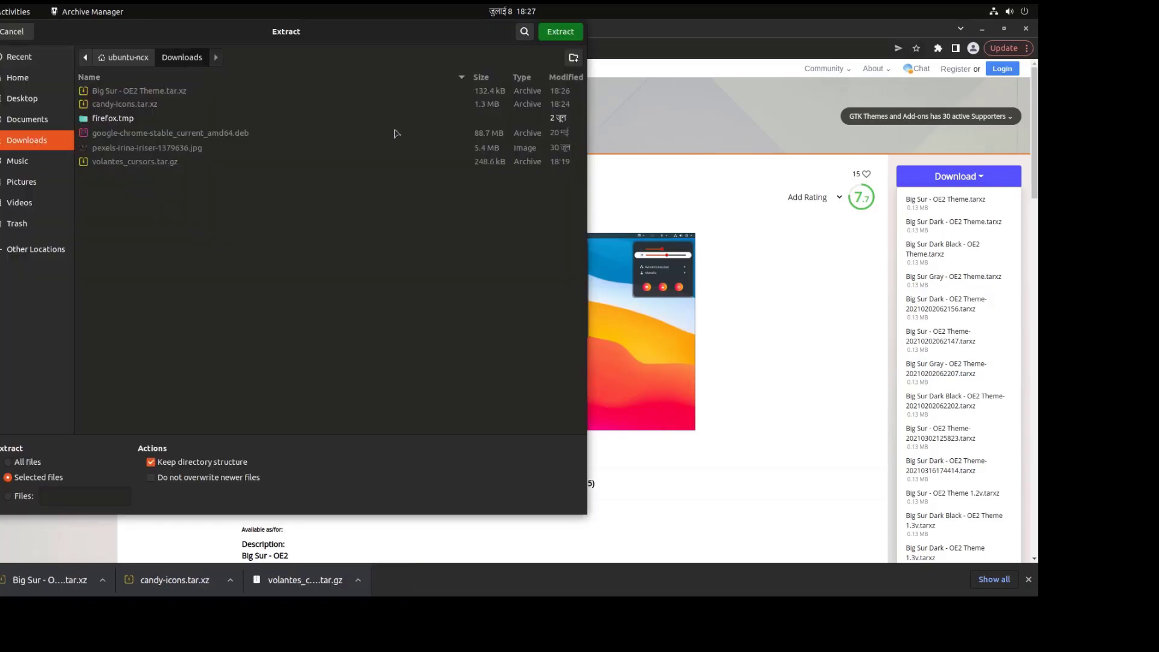
click(16, 79)
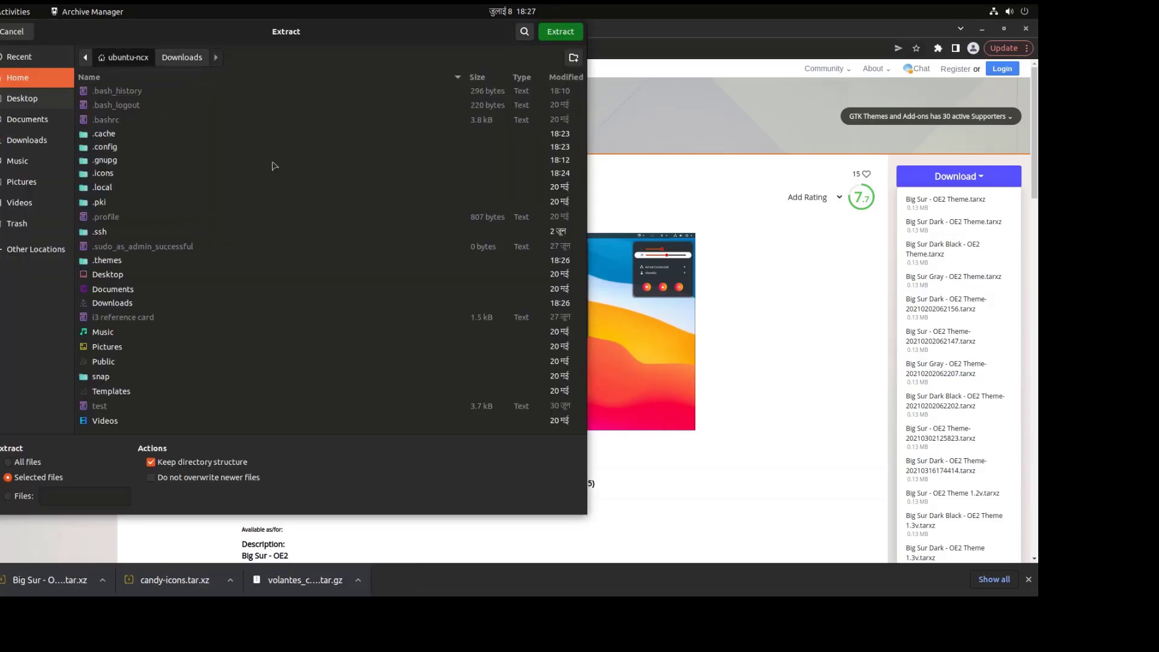
double_click(120, 262)
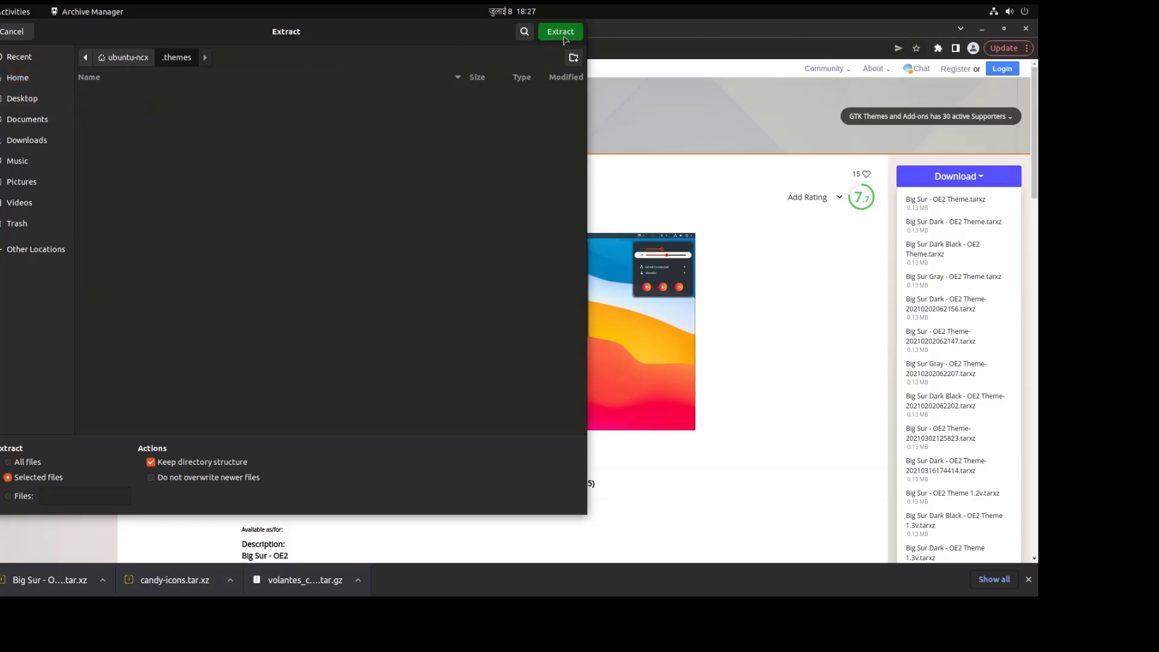
click(563, 36)
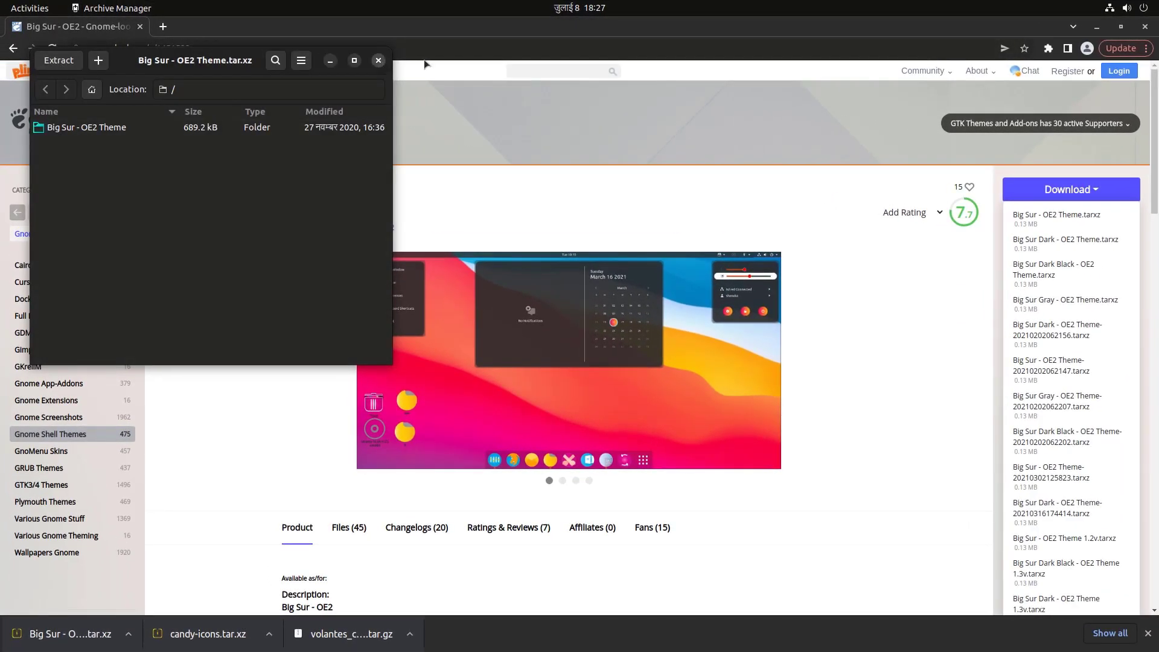
Step: Close the archive, minimize the browser, and set the shell theme to Big Sur - OE2 Theme in Tweaks
click(379, 61)
click(1096, 27)
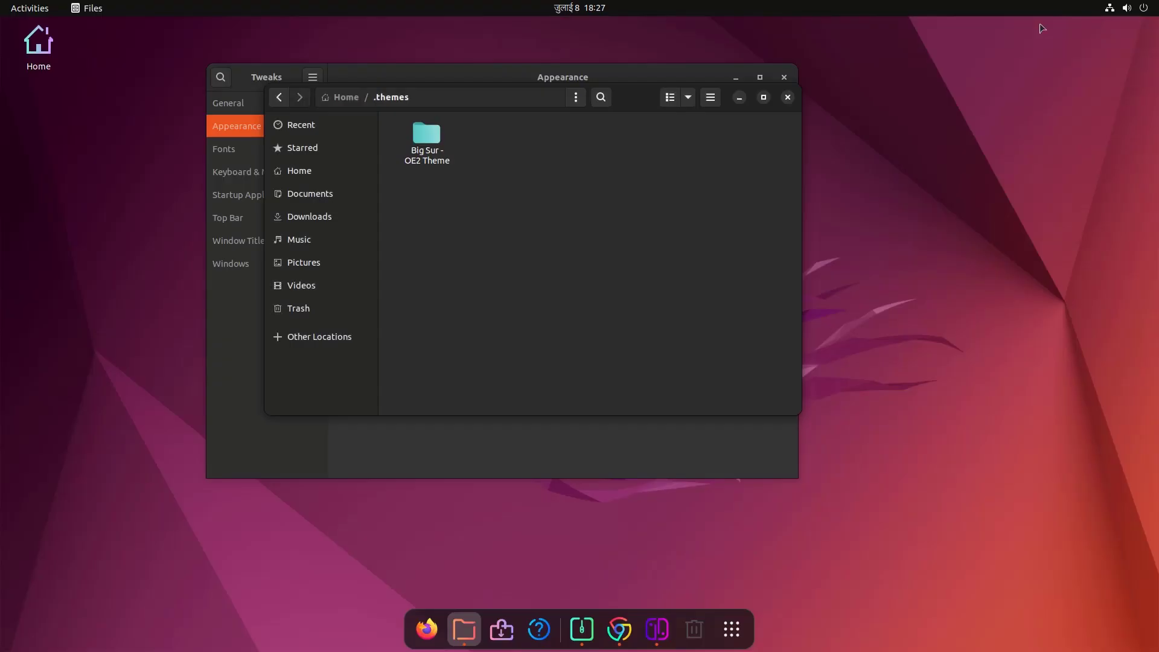
drag(400, 94, 558, 147)
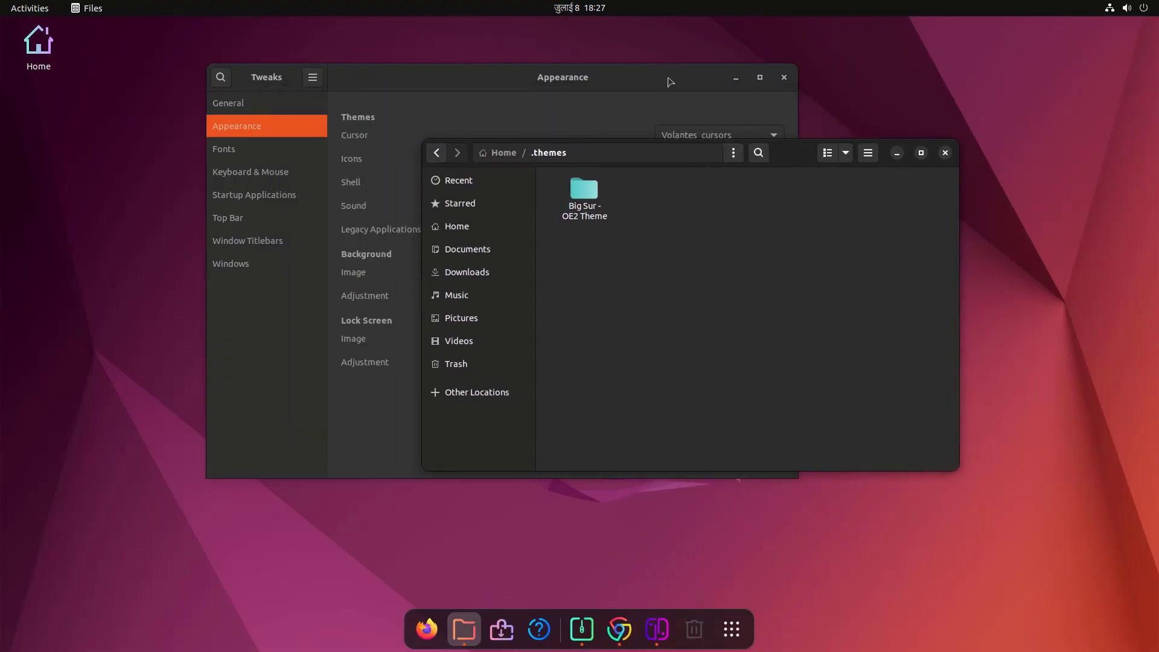
click(670, 78)
click(783, 77)
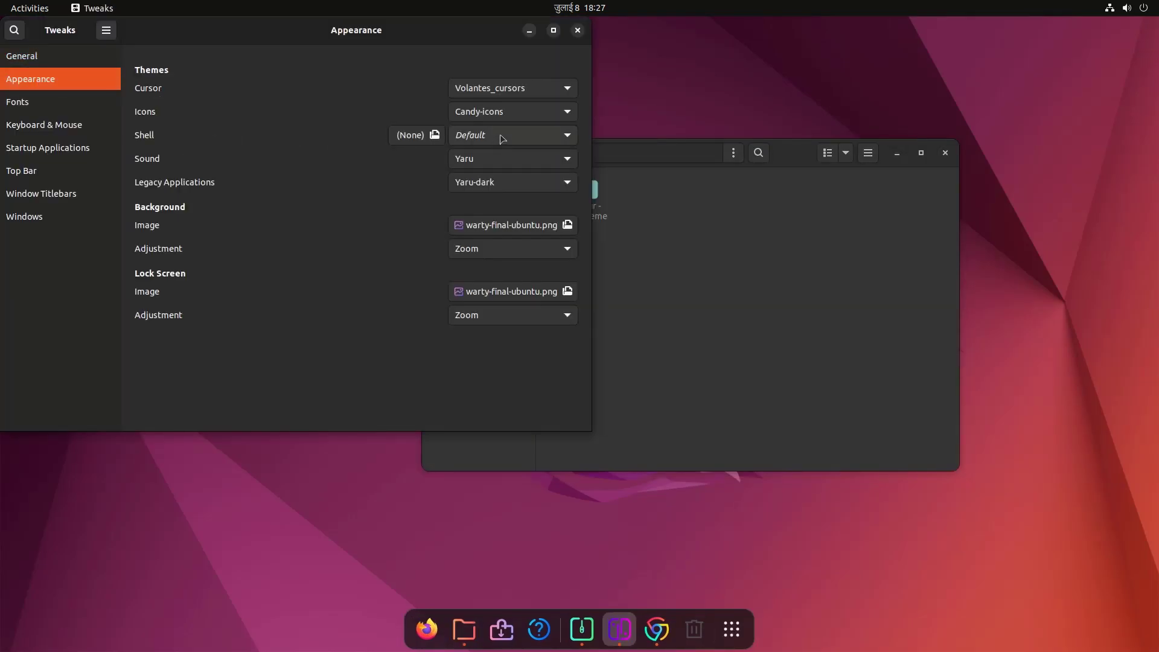
click(502, 139)
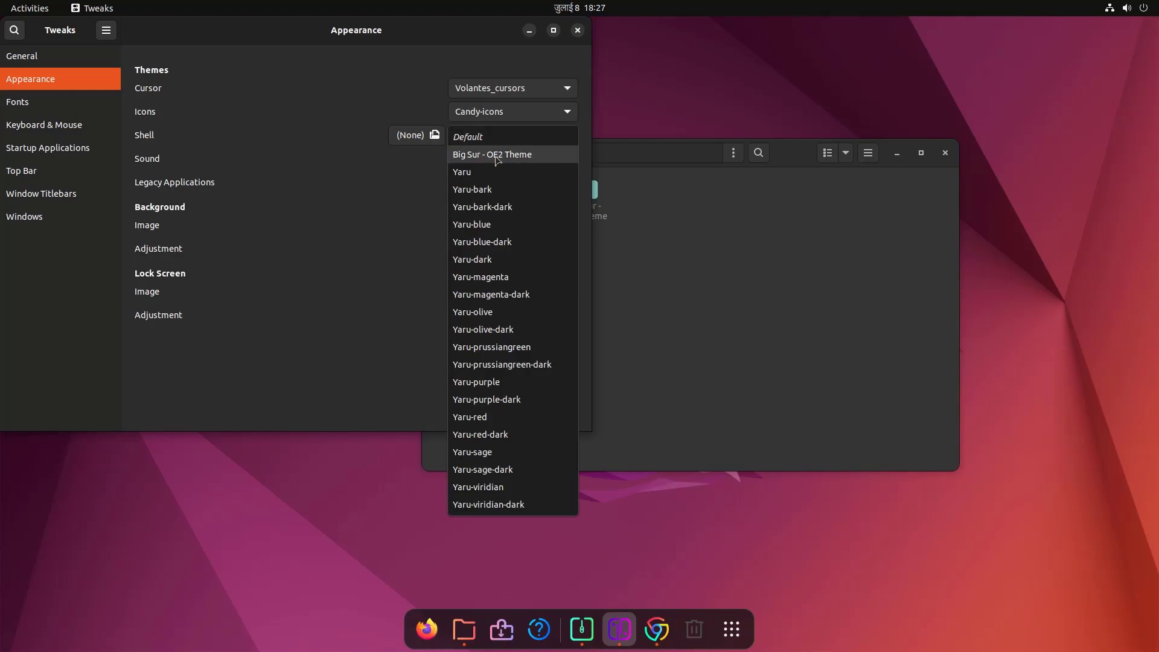
click(497, 156)
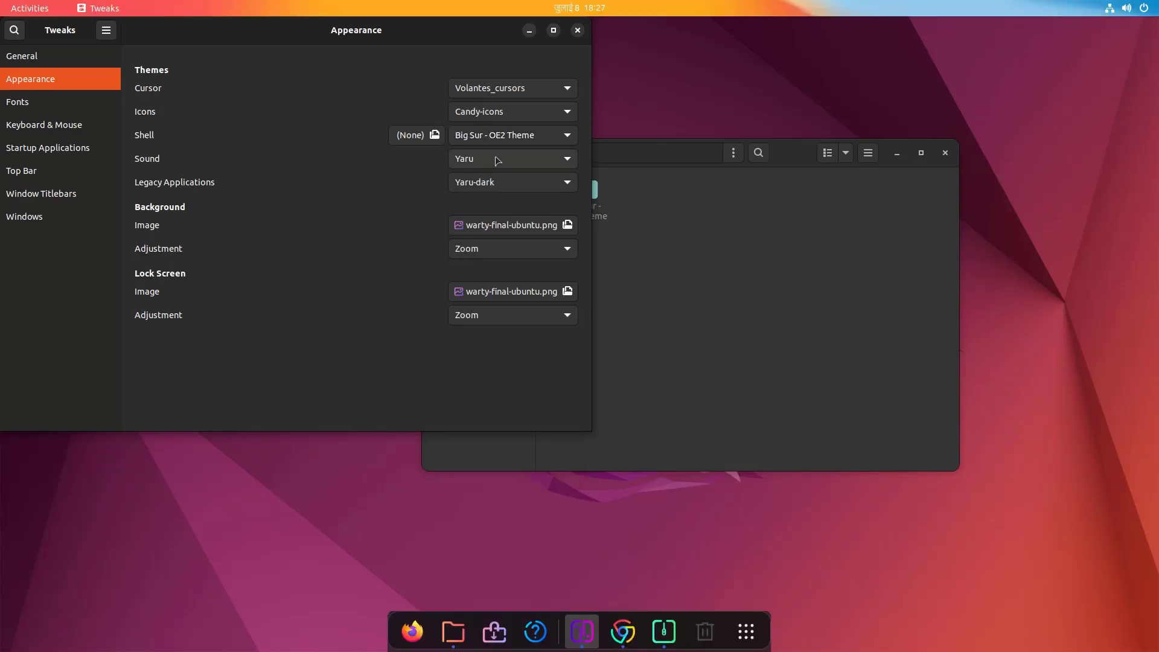
Step: Move the Tweaks window towards the screen's center and open and close the application overview to examine the new shell theme
drag(360, 38, 601, 146)
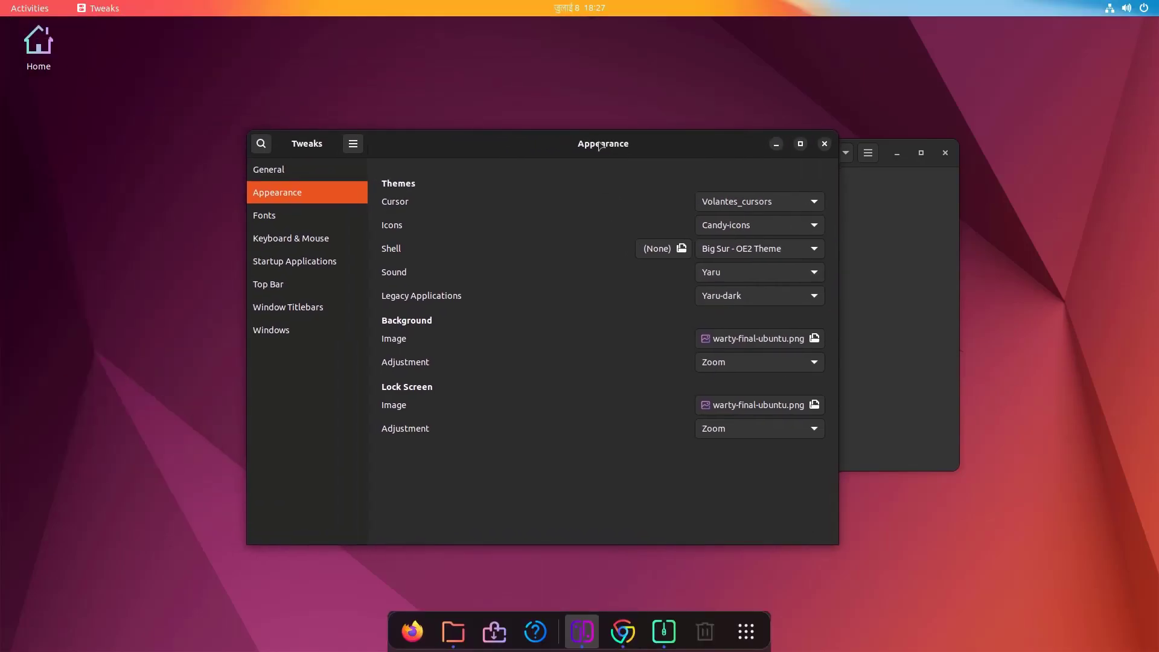
click(748, 633)
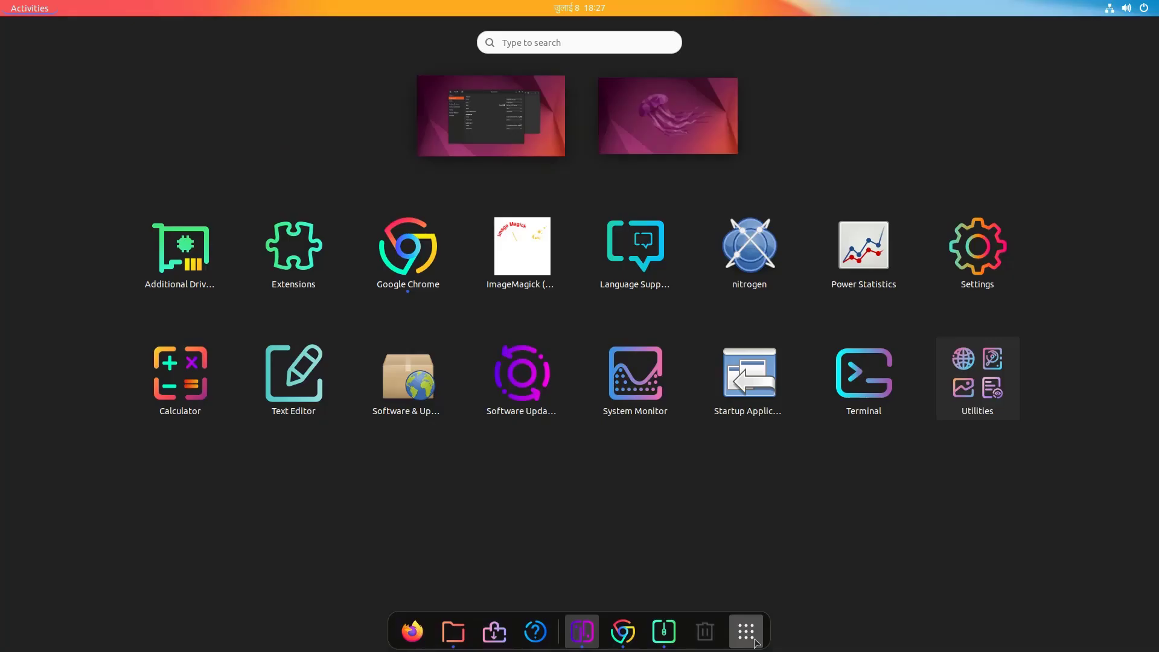
click(748, 646)
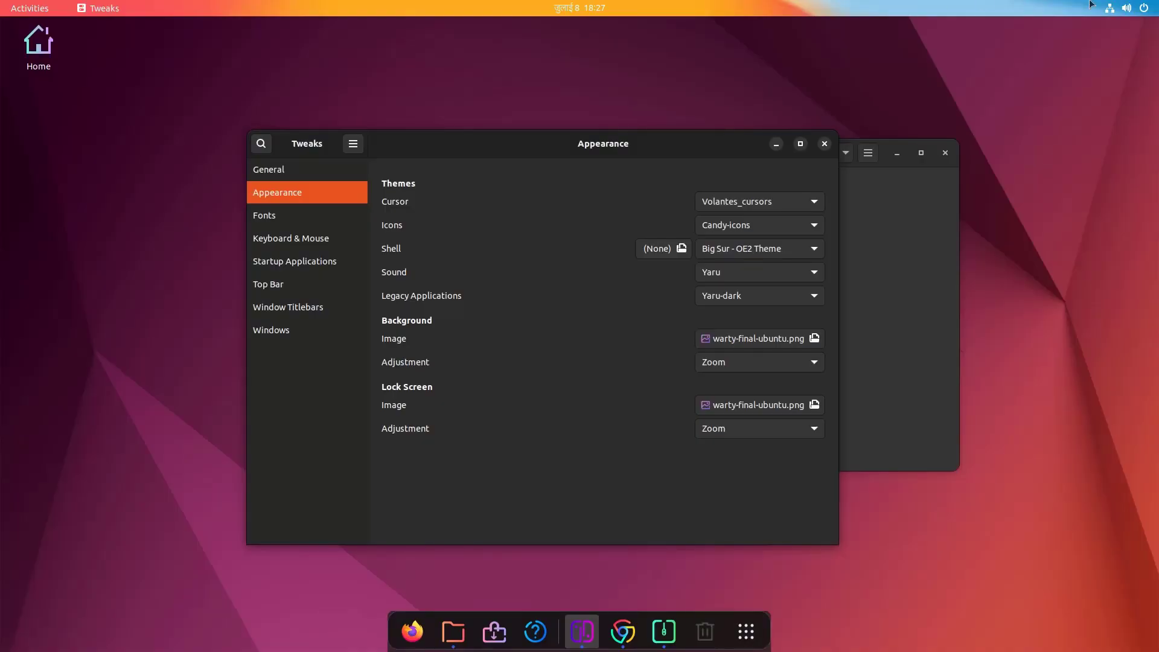
Step: Switch to Google Chrome, open the WhiteSur Gtk Theme from the GTK3/4 Themes category, and download its WhiteSur-Dark archive
key(alt+Tab)
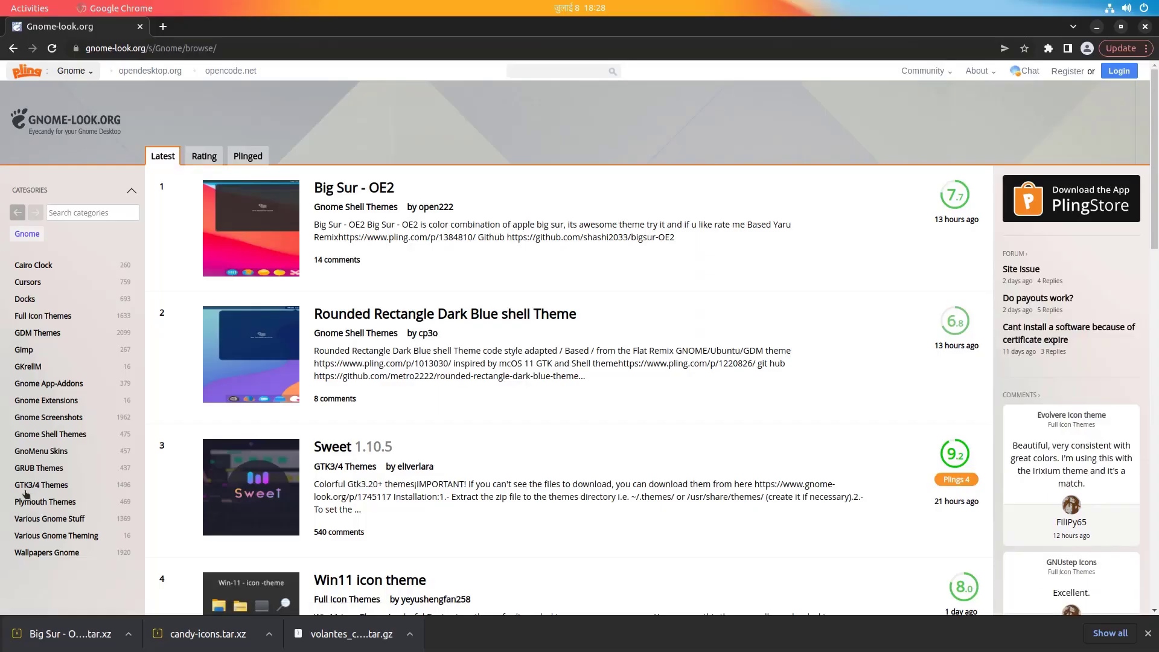
click(37, 486)
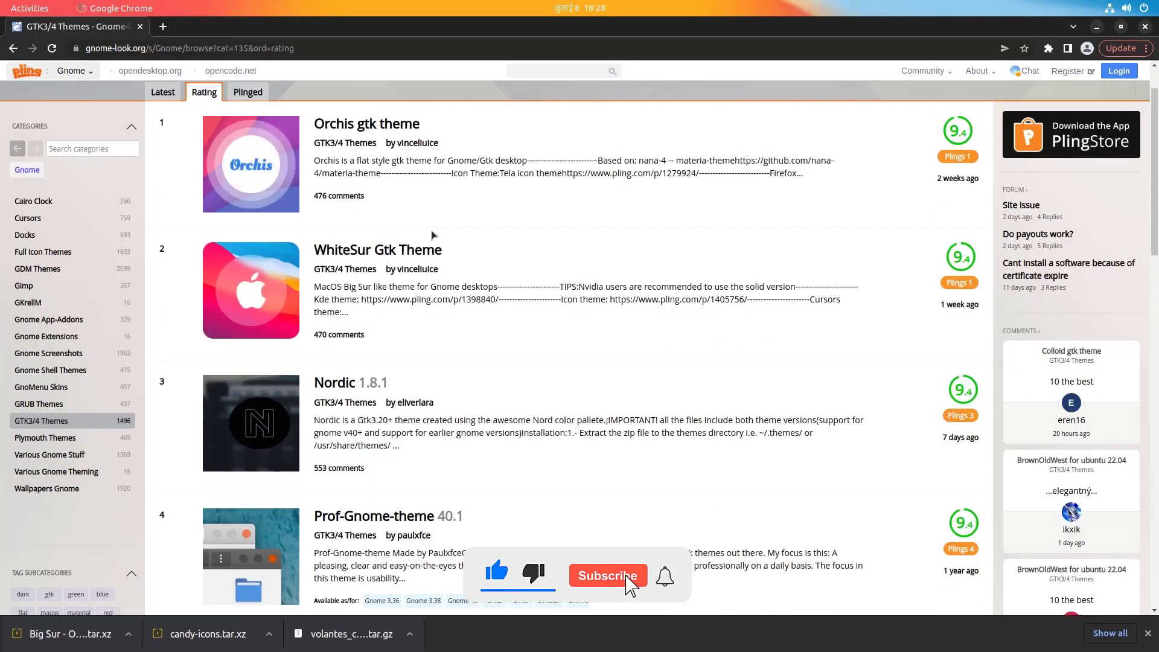
click(378, 255)
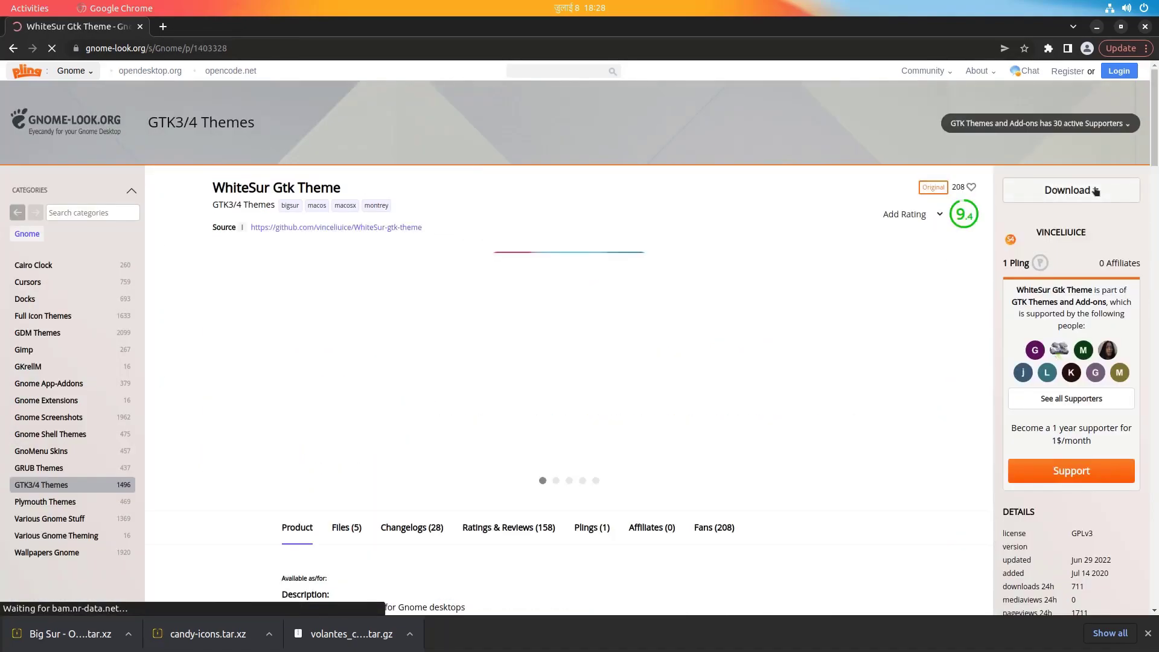
click(1081, 190)
click(1053, 251)
Step: Open the downloaded WhiteSur-Dark archive, extract it into the .themes folder in Home, and close the archive
click(59, 641)
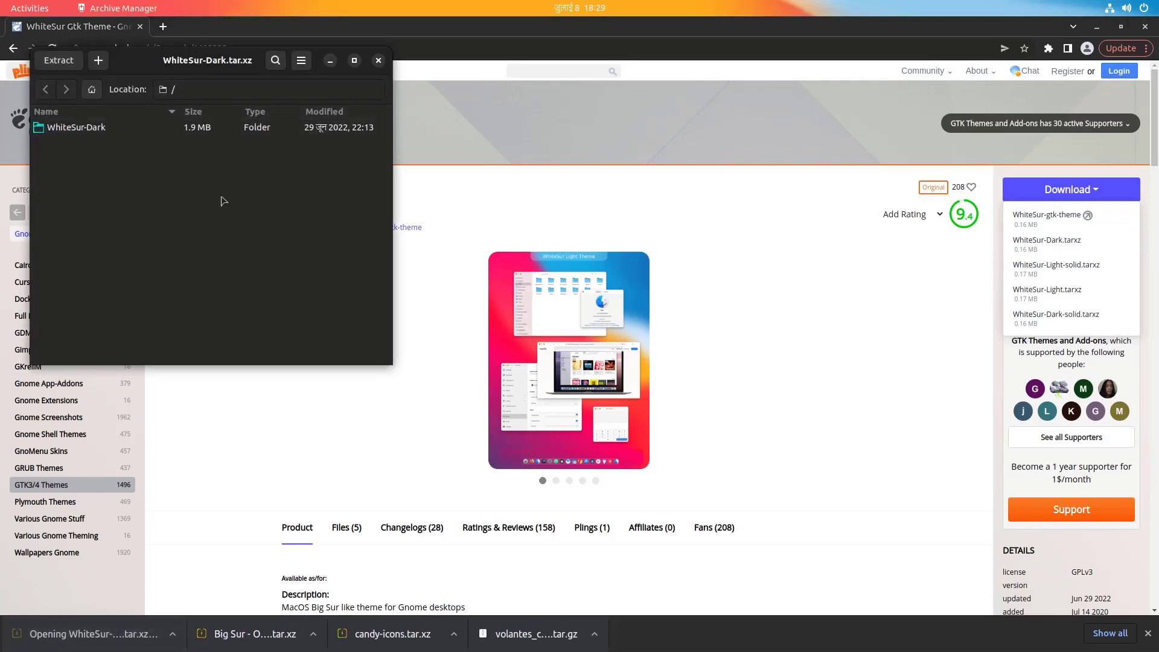
click(60, 61)
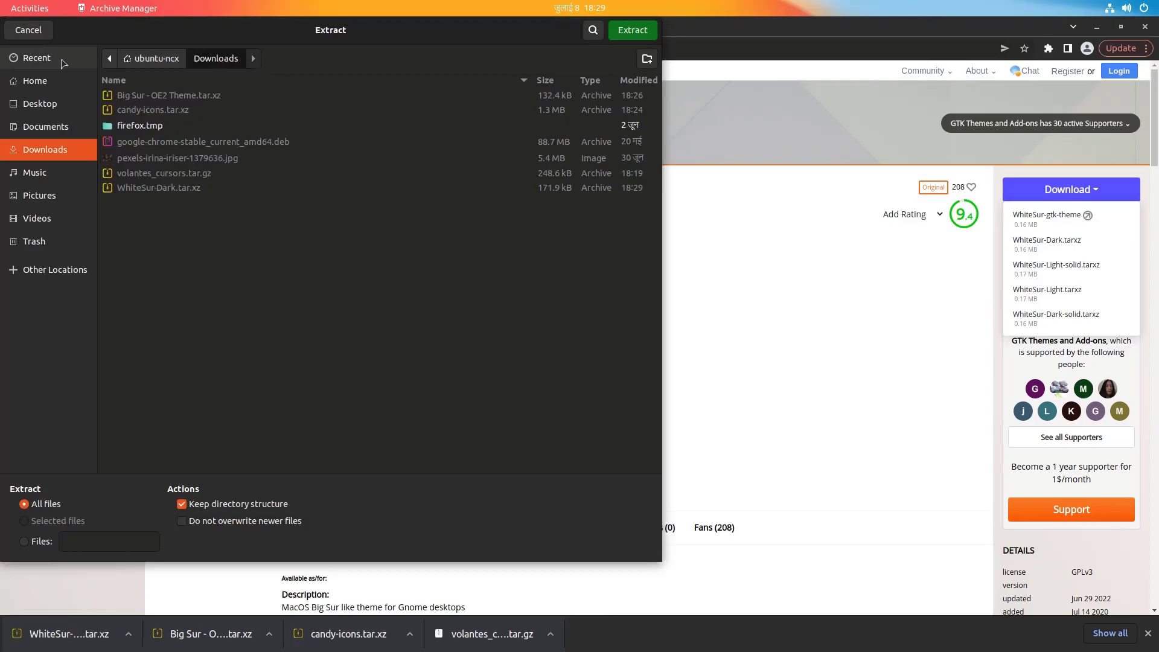
click(49, 78)
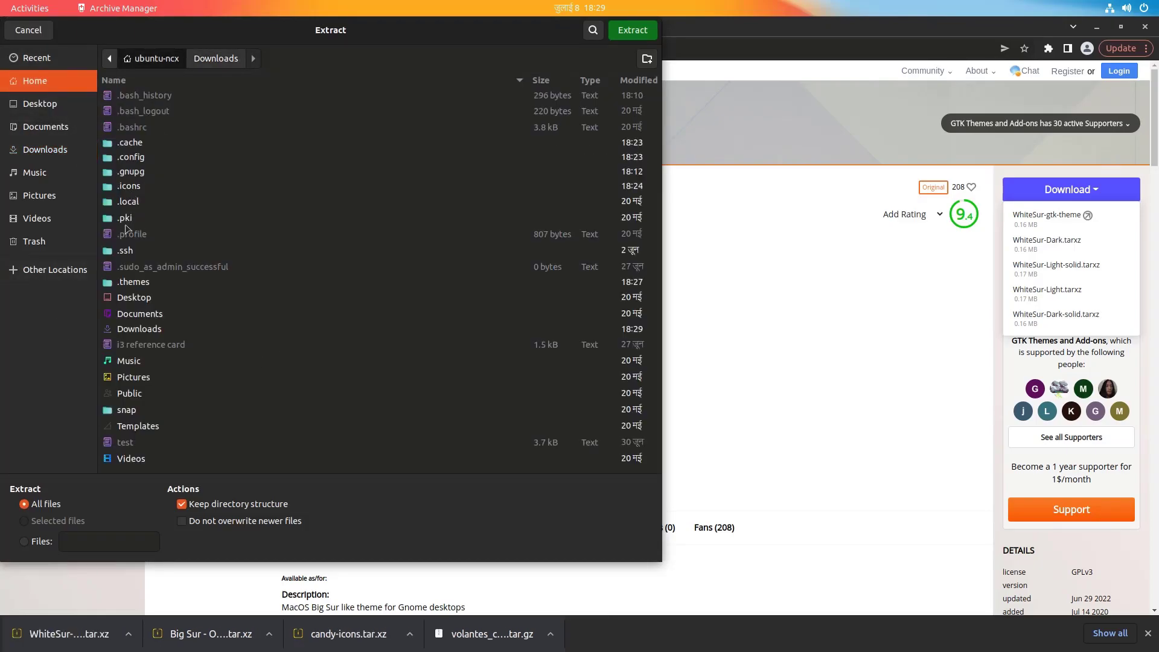
click(142, 284)
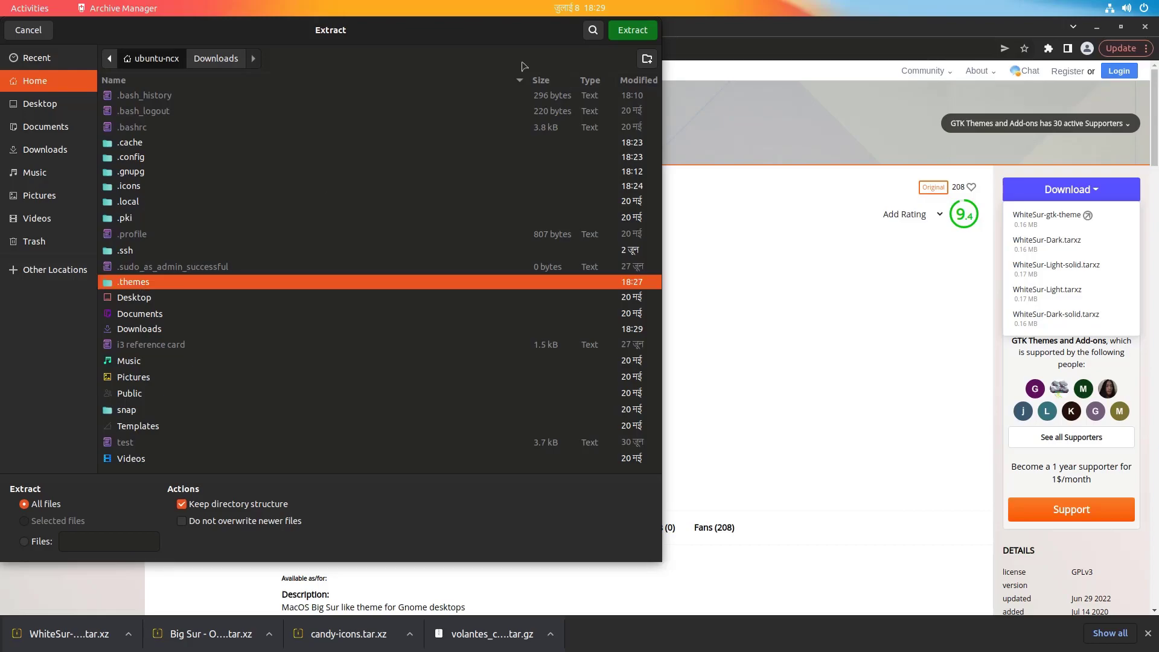
click(631, 36)
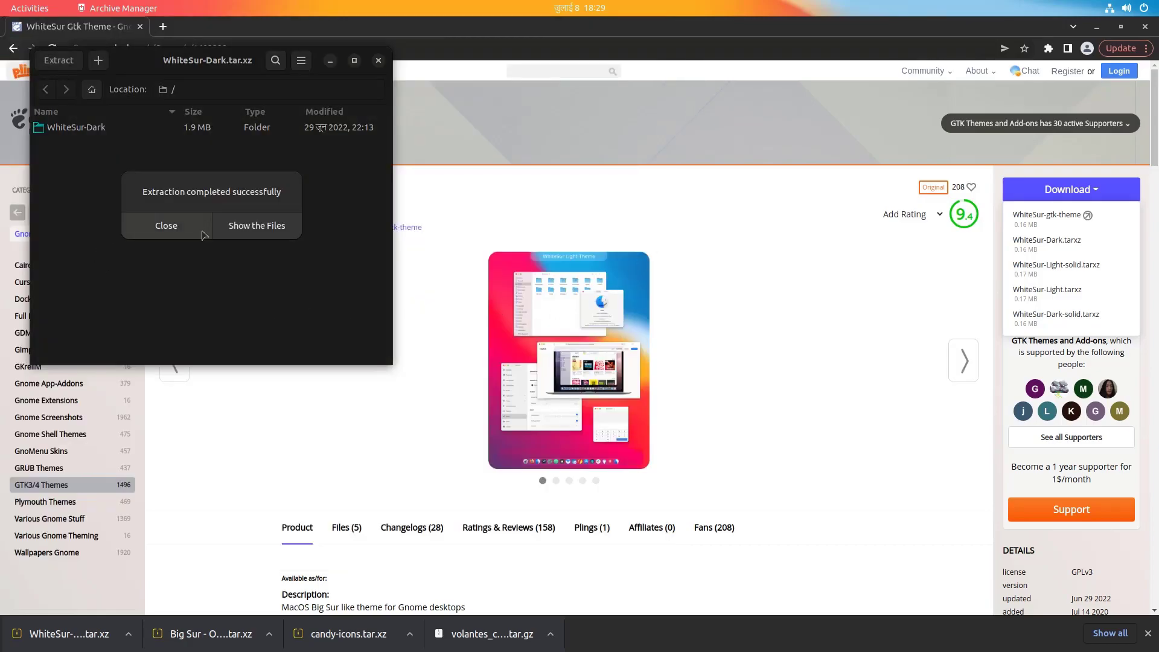
click(162, 226)
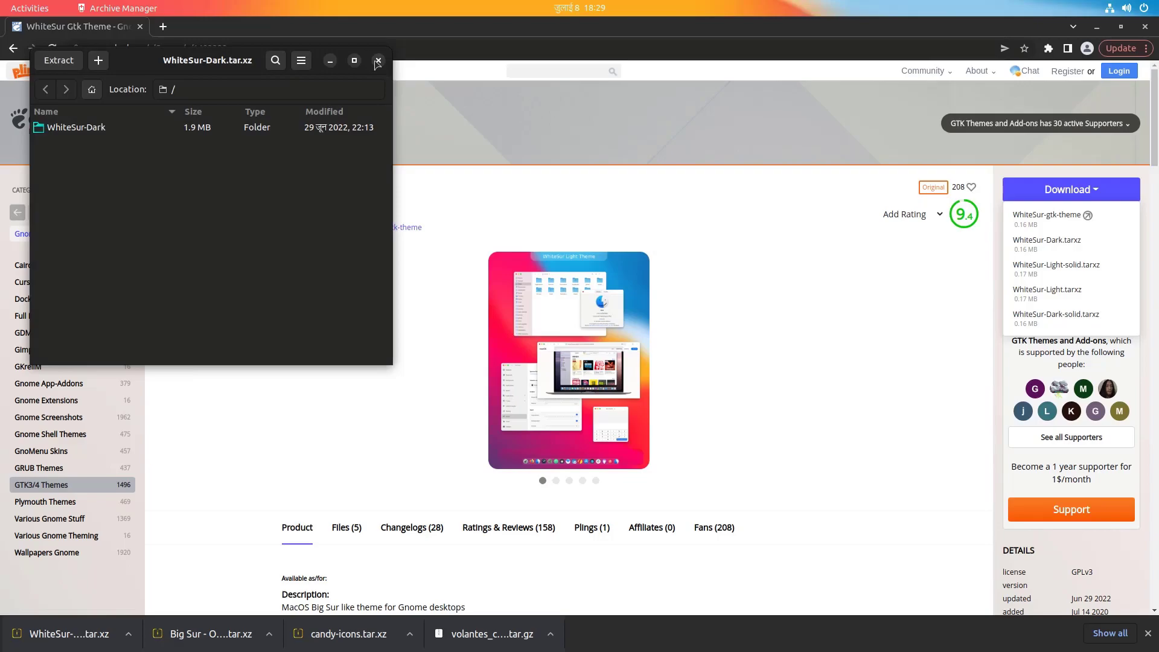
click(379, 60)
Step: Minimize the browser and set the shell theme to WhiteSur-Dark in Tweaks
click(1097, 26)
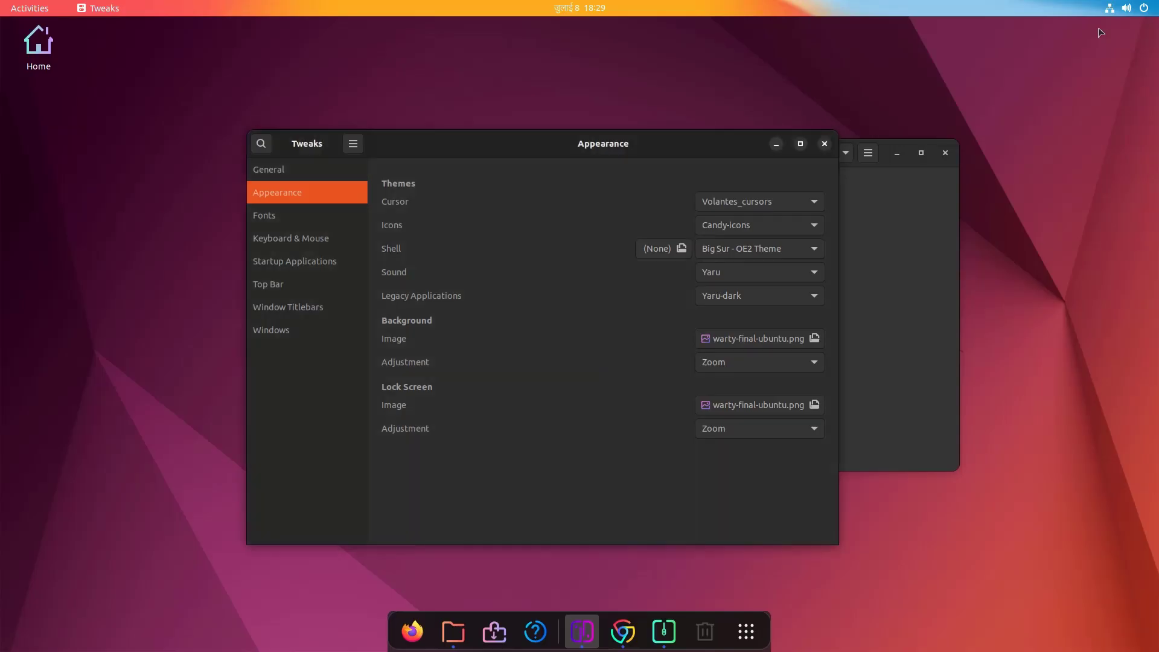
click(510, 137)
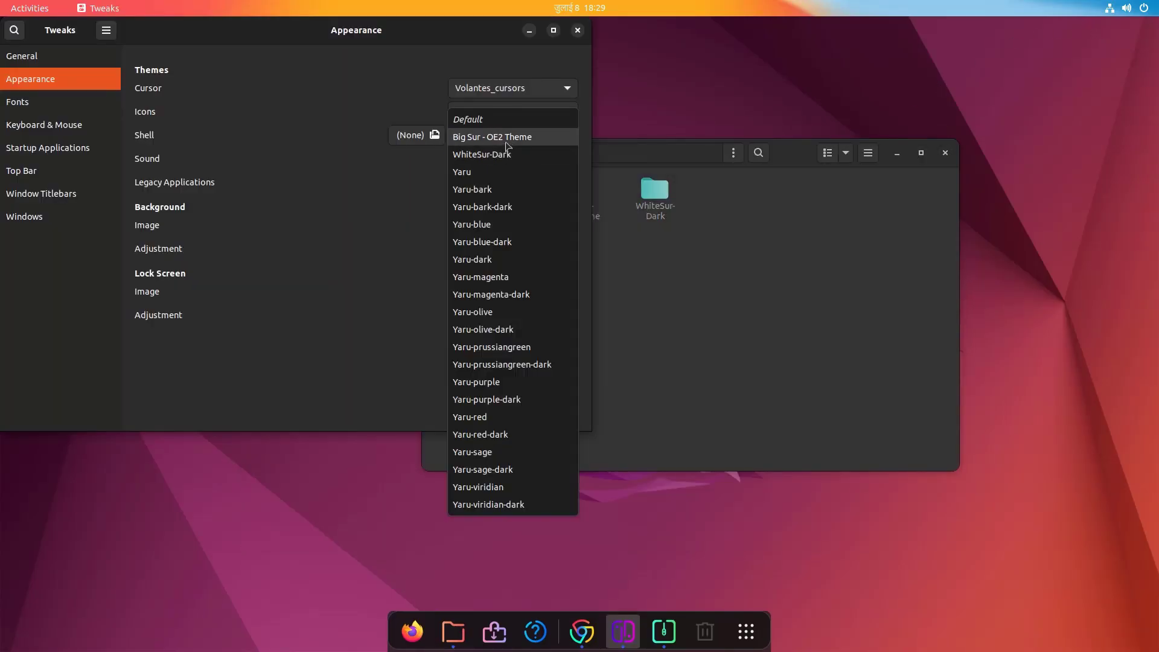
click(495, 158)
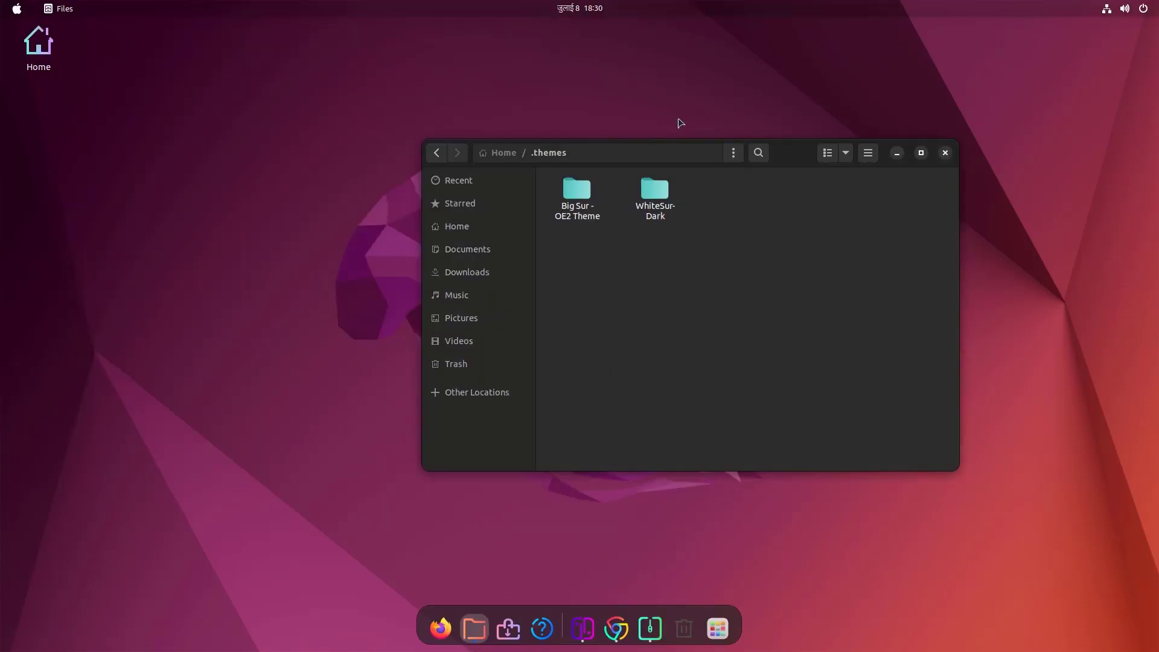
Step: Examine the new shell theme in the activities overview and bring the .themes folder window to the front
click(28, 9)
click(381, 161)
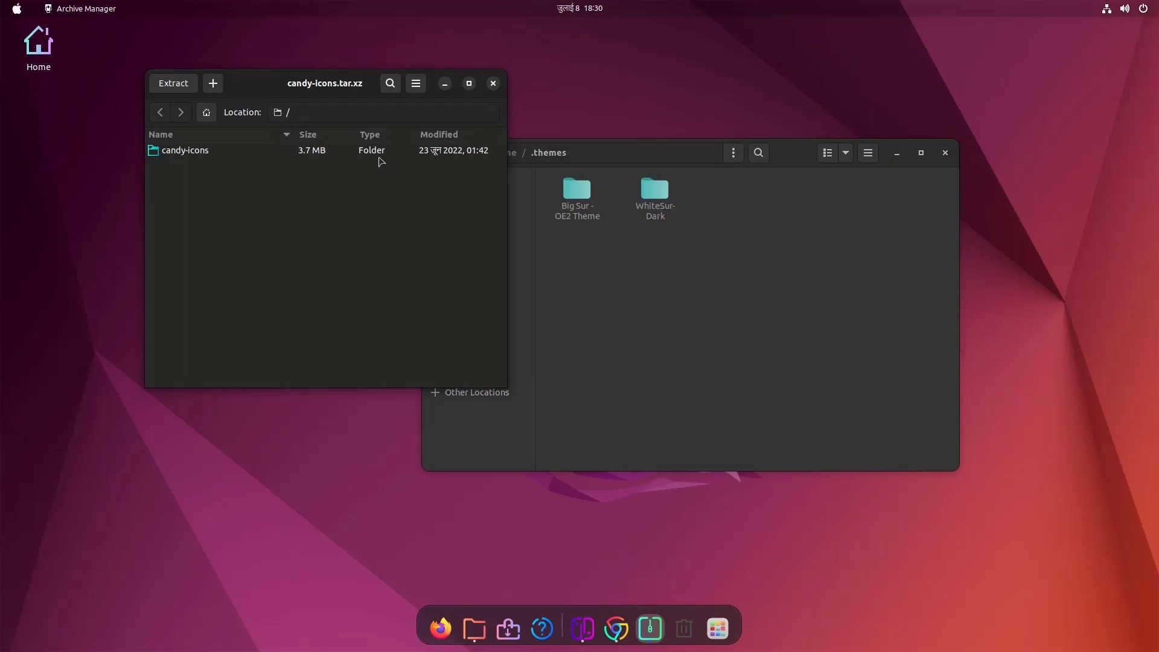
click(660, 246)
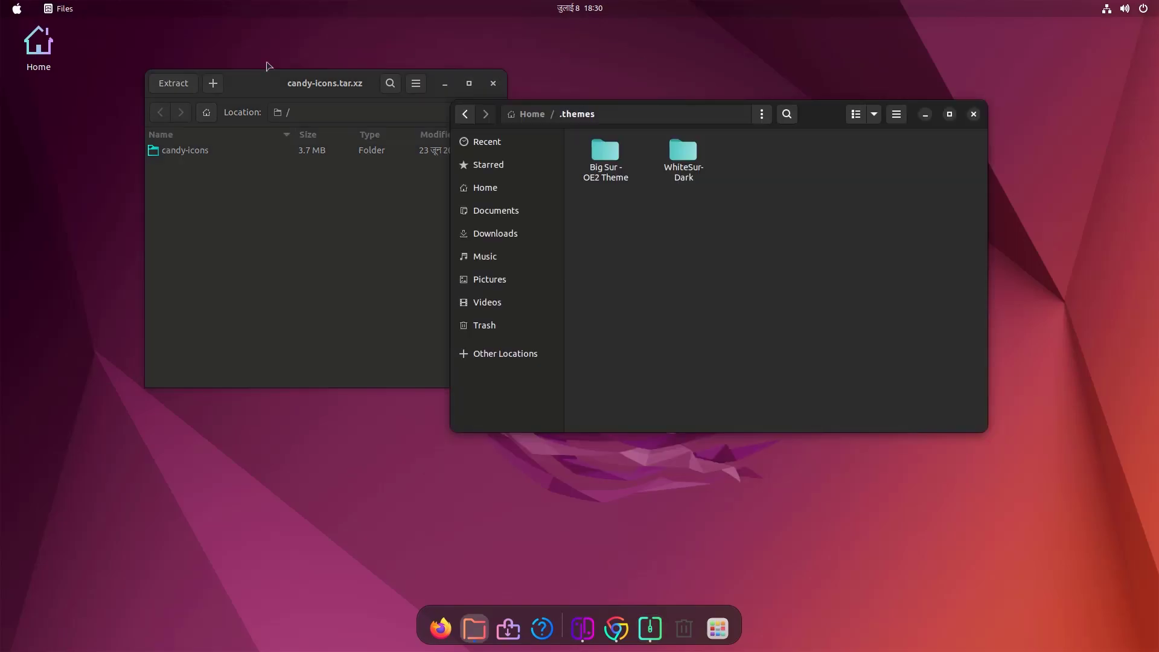
Step: Switch to Google Chrome and open the BigSur icon theme page from the Full Icon Themes category
click(17, 9)
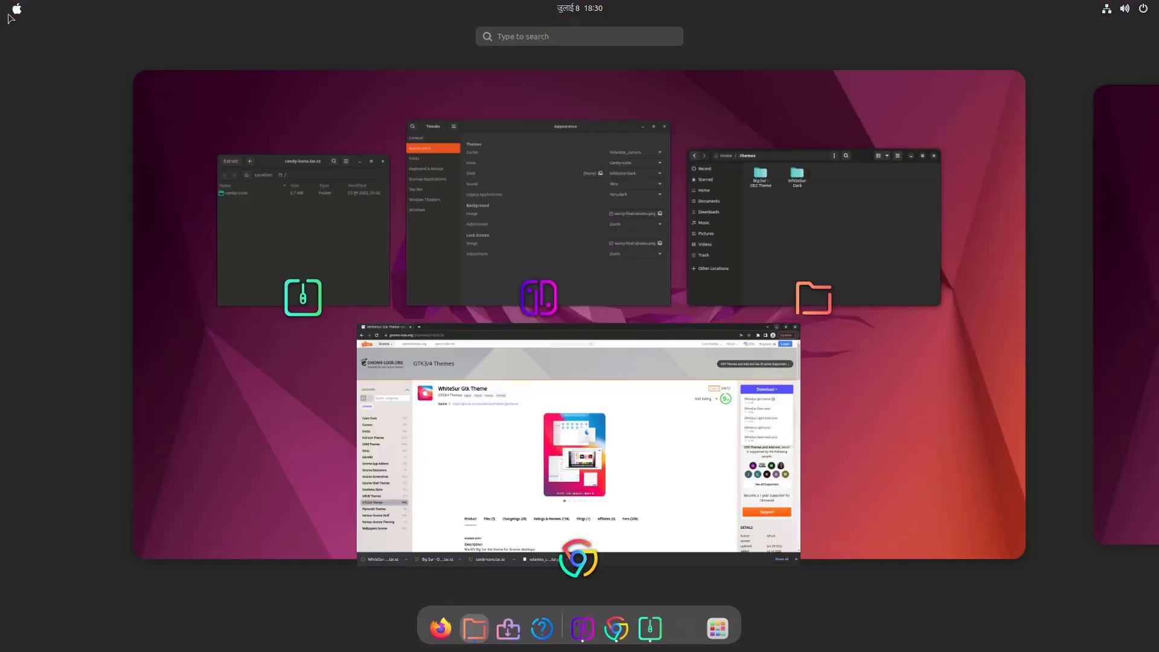
click(591, 422)
click(12, 49)
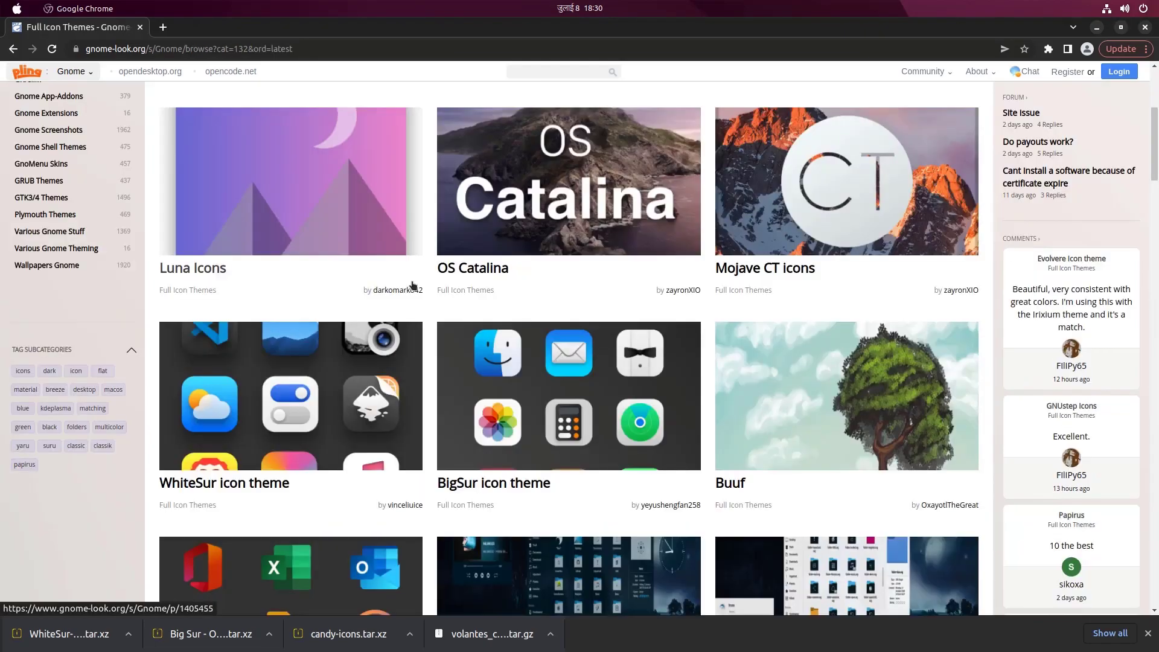
click(573, 399)
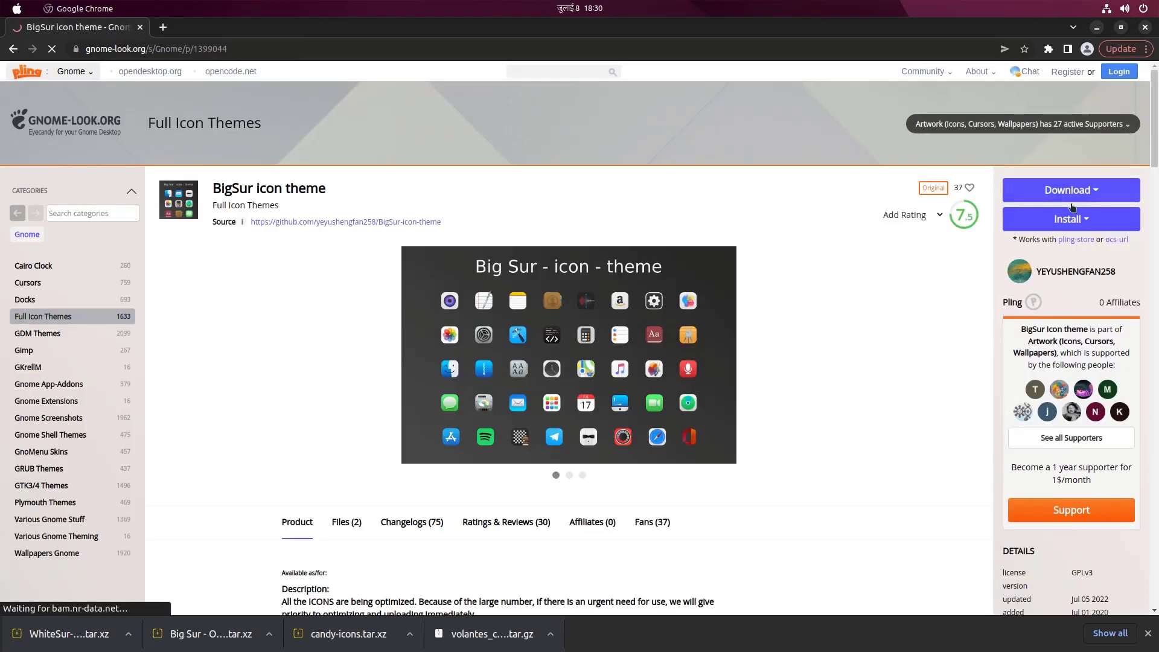
Step: Download the BigSur icon archive, open it in Archive Manager, and return to Google Chrome
click(1072, 192)
click(1033, 218)
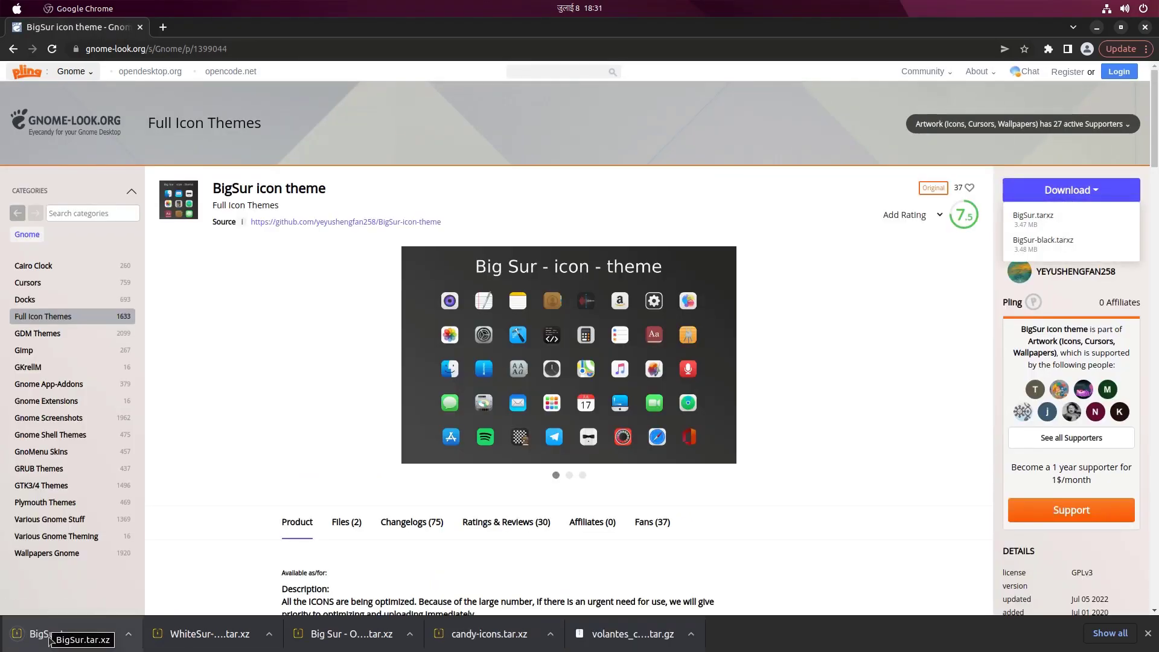
click(49, 635)
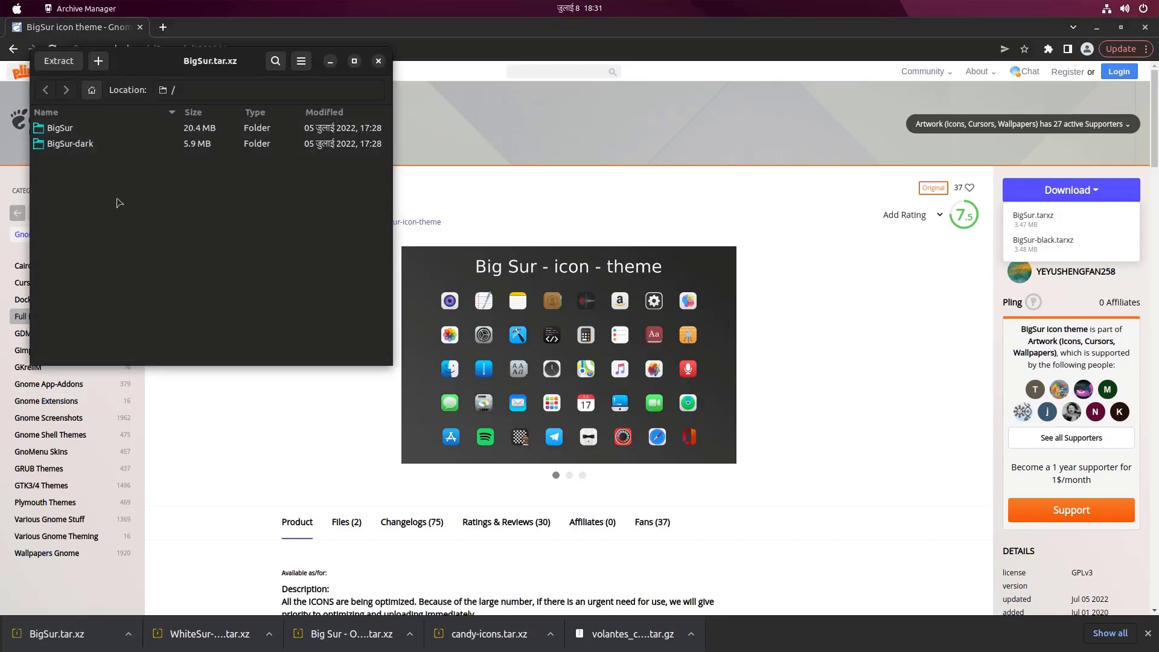
key(alt+Tab)
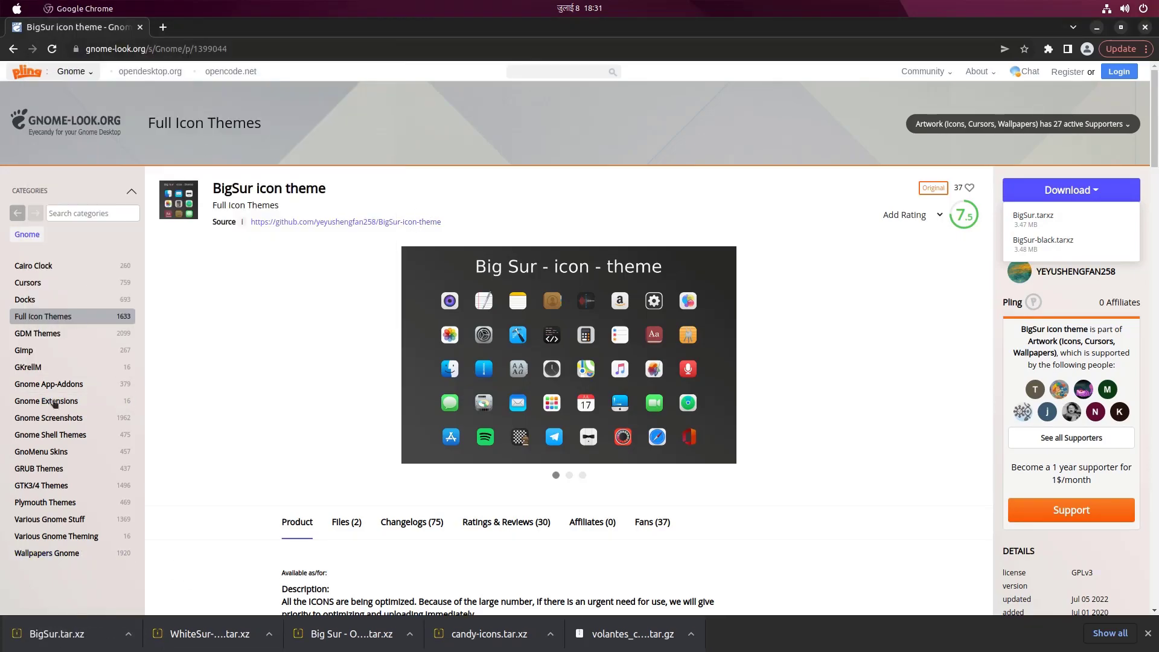
Step: List the Wallpapers Gnome category by rating and open the Gnome Abstract Desktop 21 5K 4K HD page
click(45, 553)
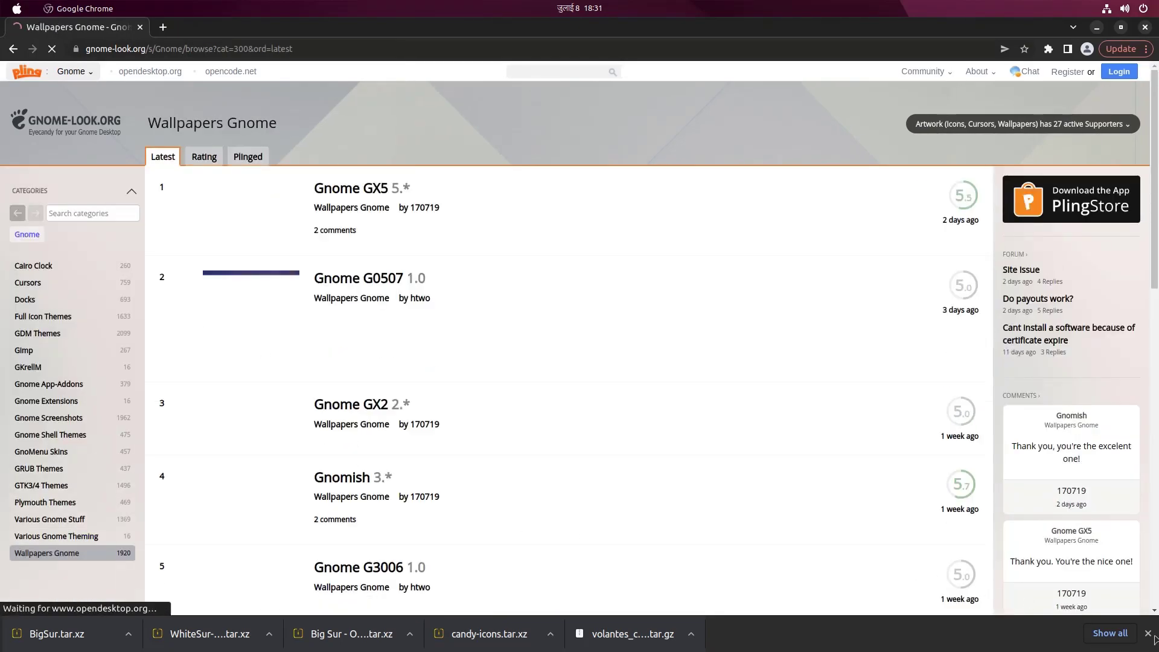
click(204, 157)
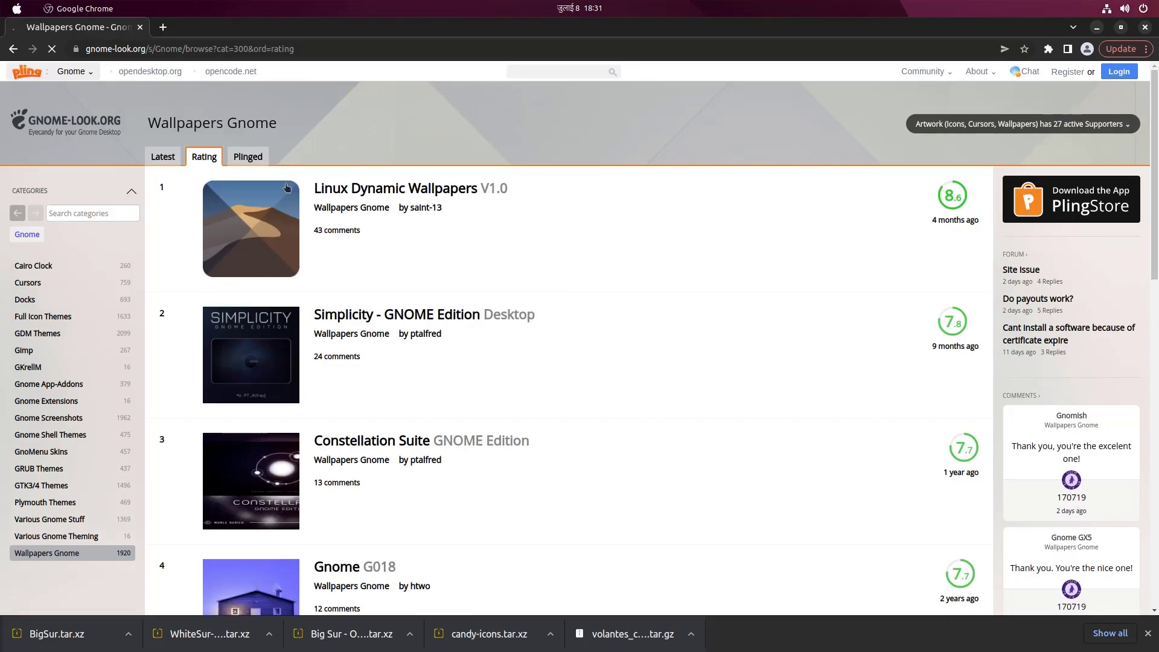
scroll(730, 334, down, 5)
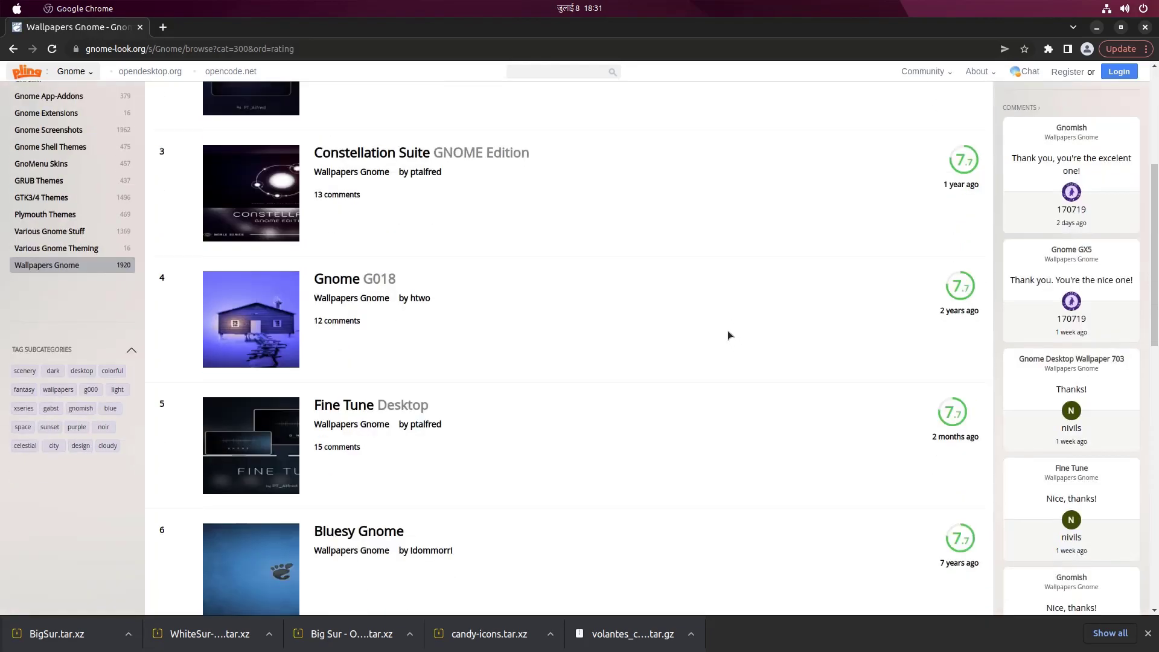
scroll(728, 333, down, 4)
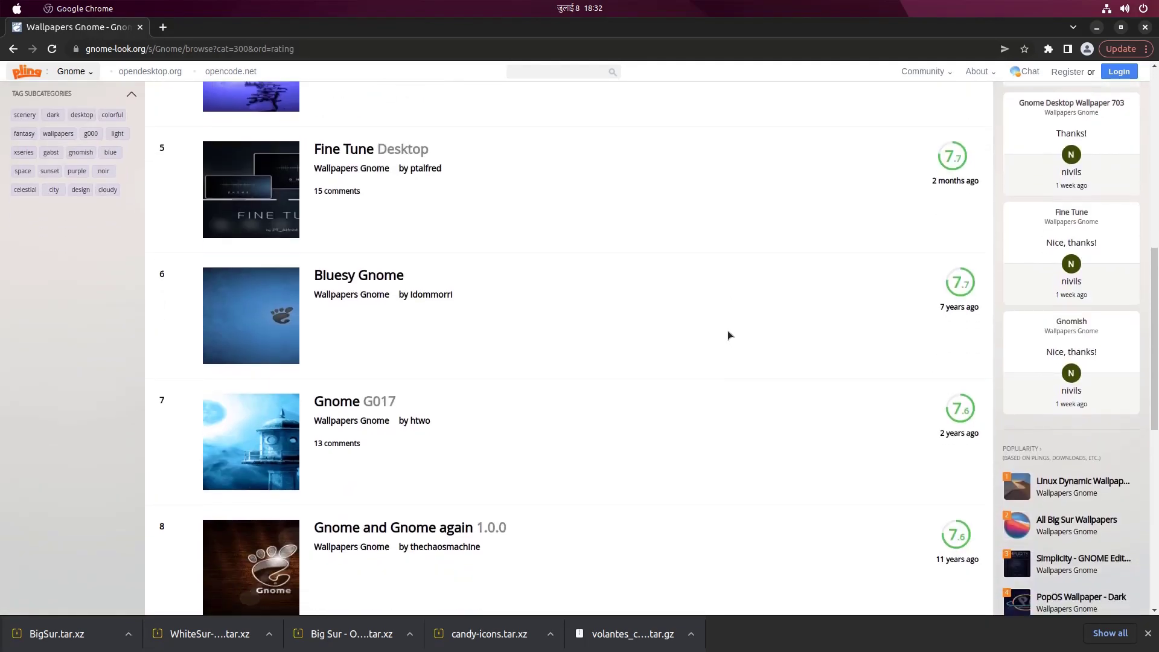
scroll(728, 336, down, 7)
click(237, 242)
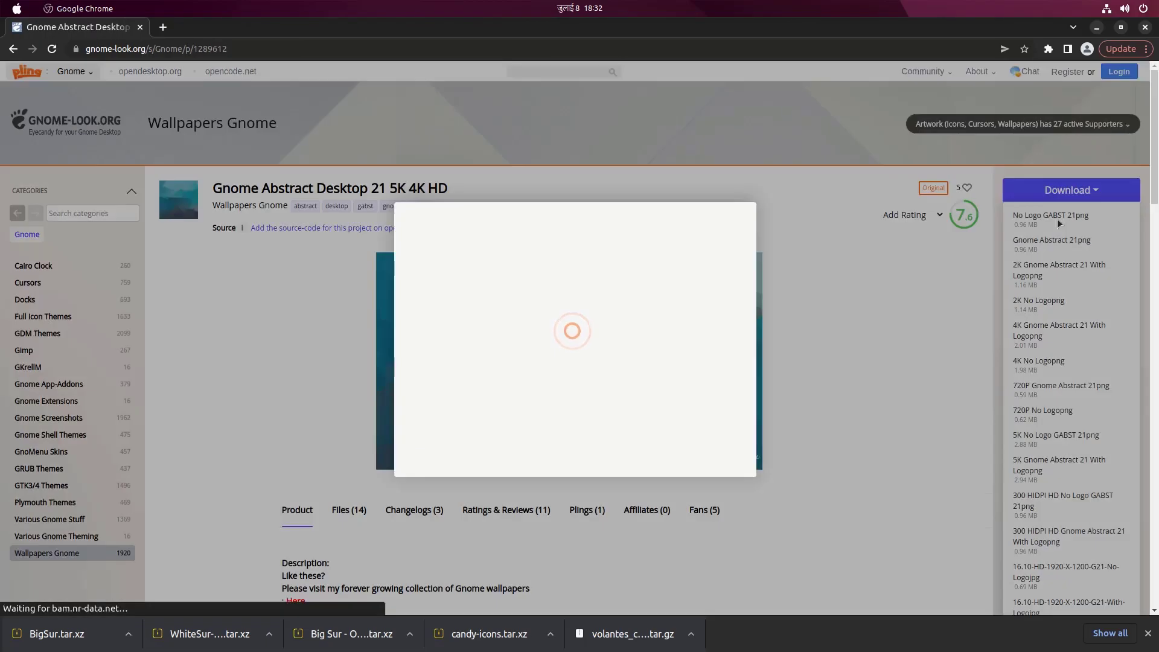
Step: Download the No Logo GABST 21.png image, set it as the desktop wallpaper, and show the bare desktop
click(591, 312)
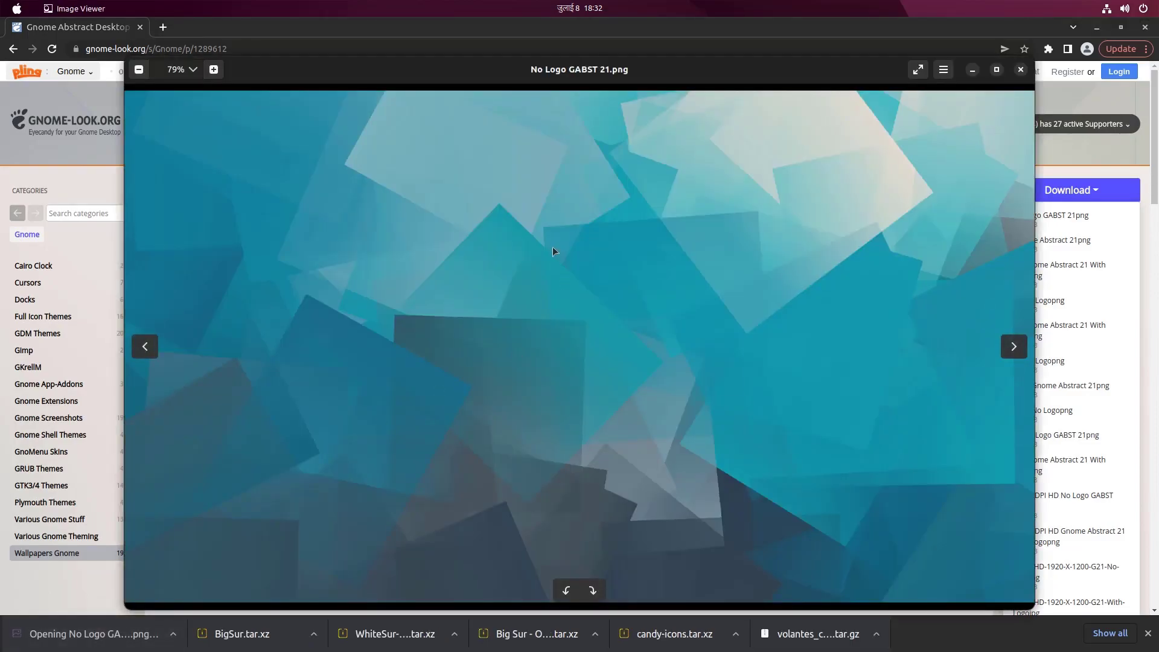
right_click(553, 248)
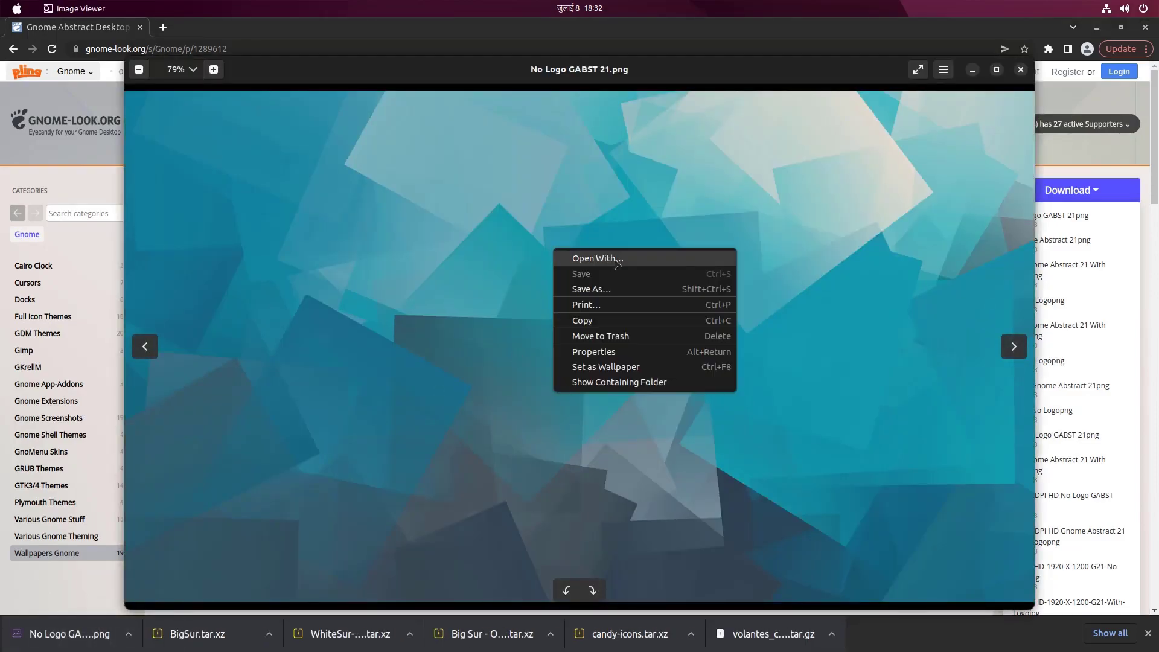
click(639, 367)
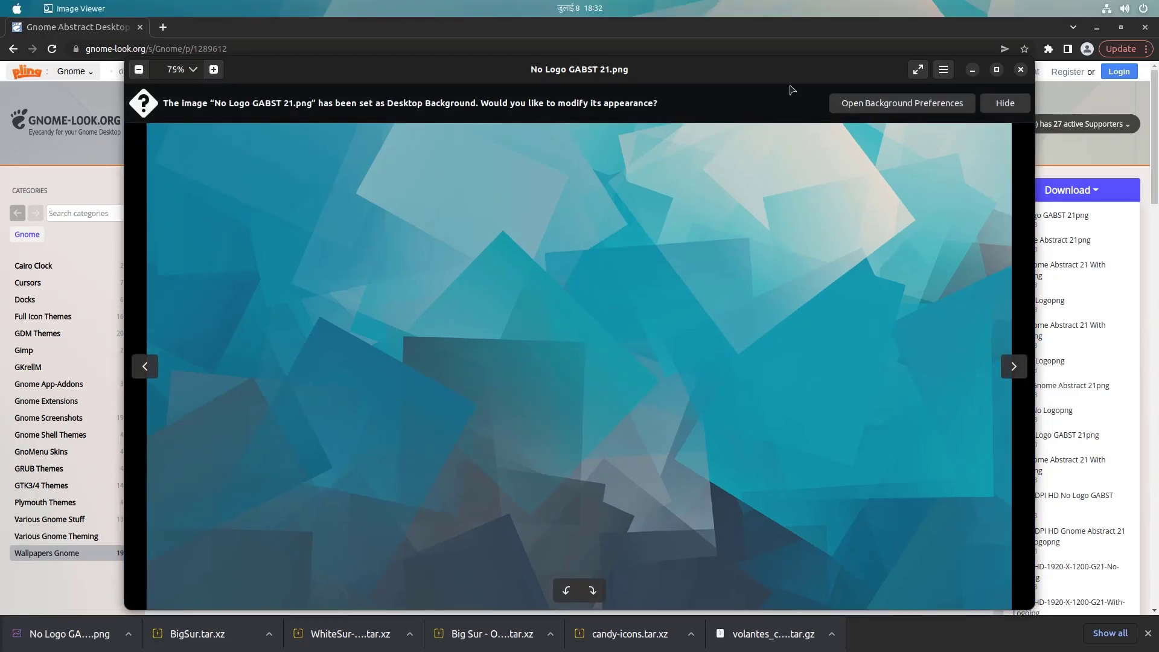
key(super+d)
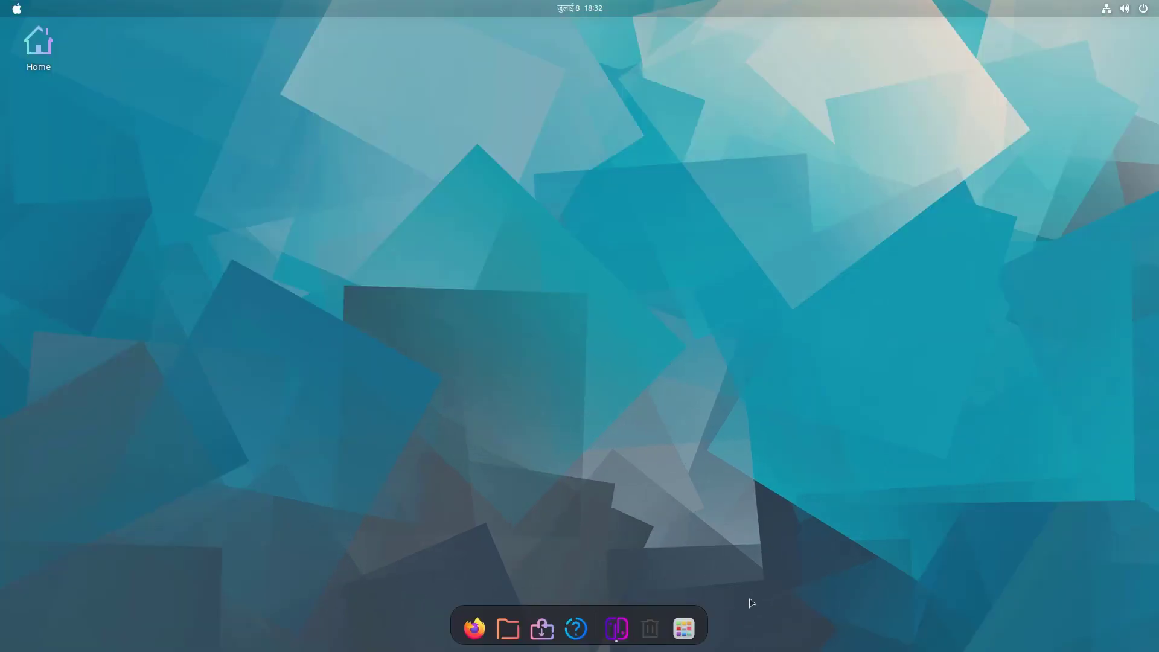
Step: Open Tweaks from the application overview and set the icon theme to BigSur-dark
click(694, 633)
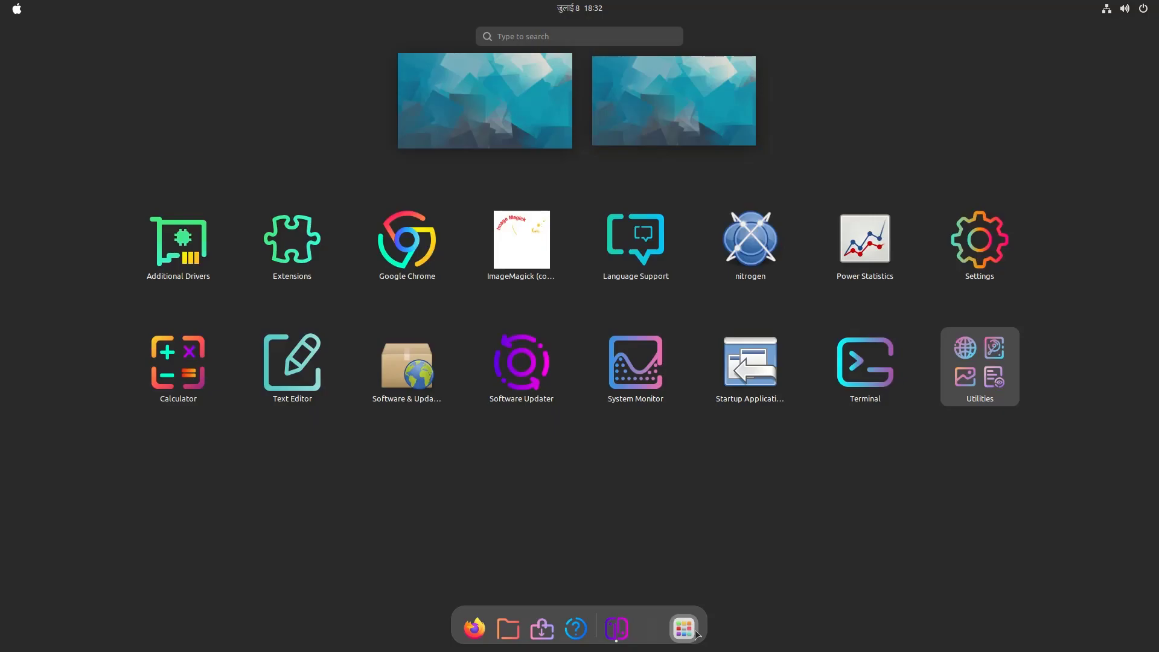
text(twea)
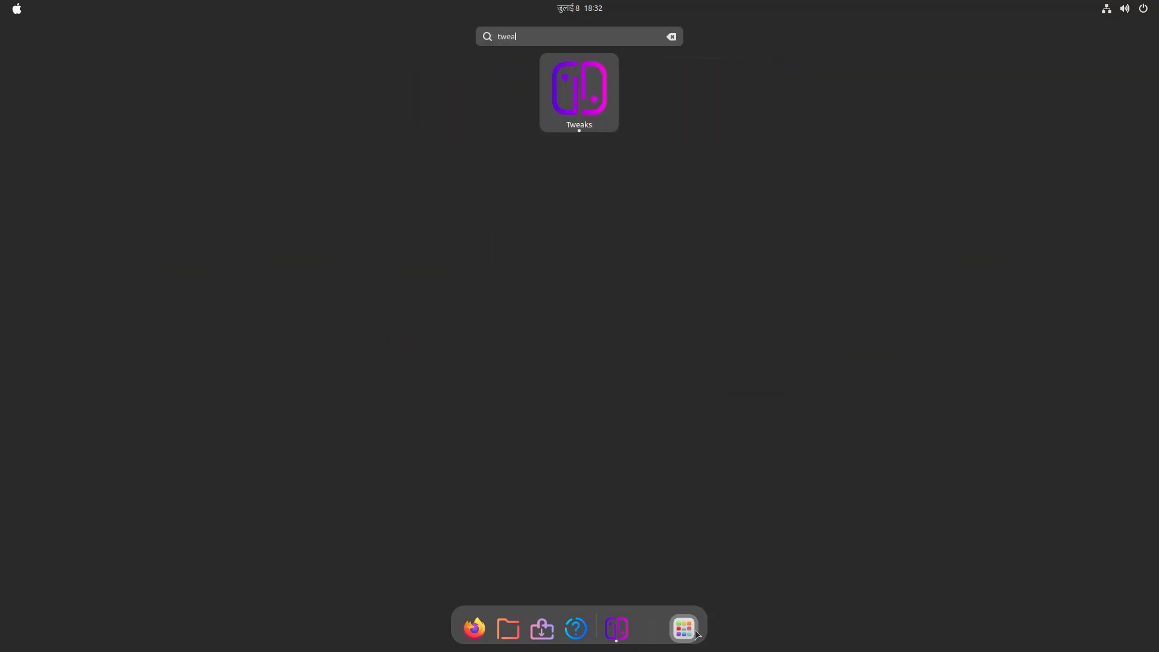
key(Return)
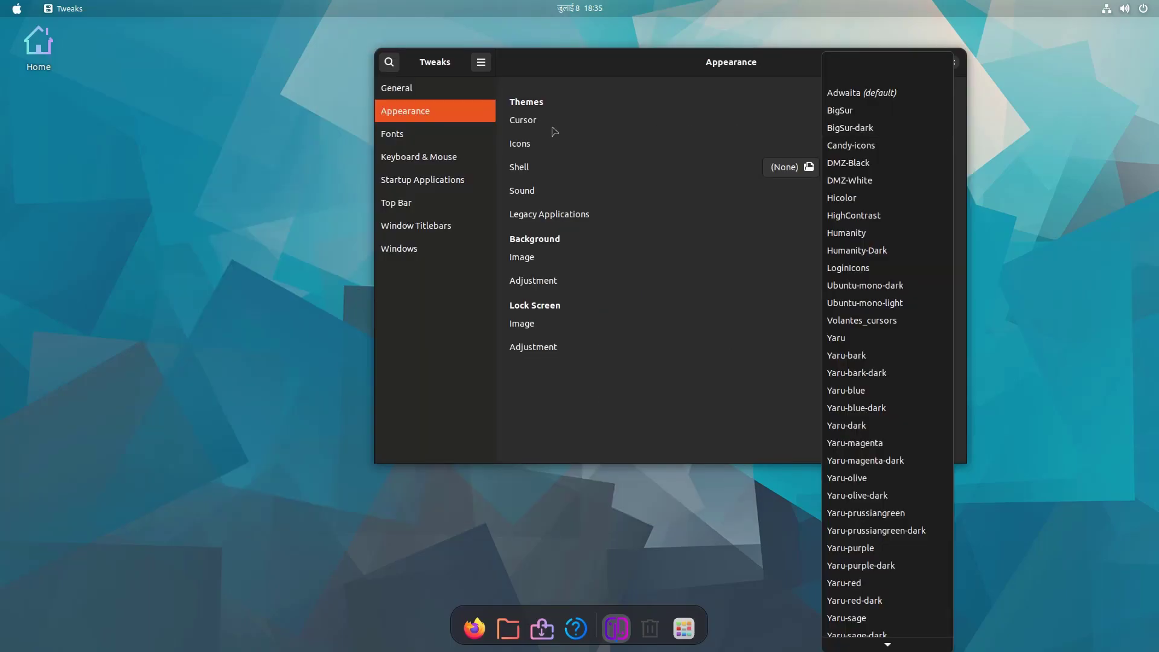
click(869, 128)
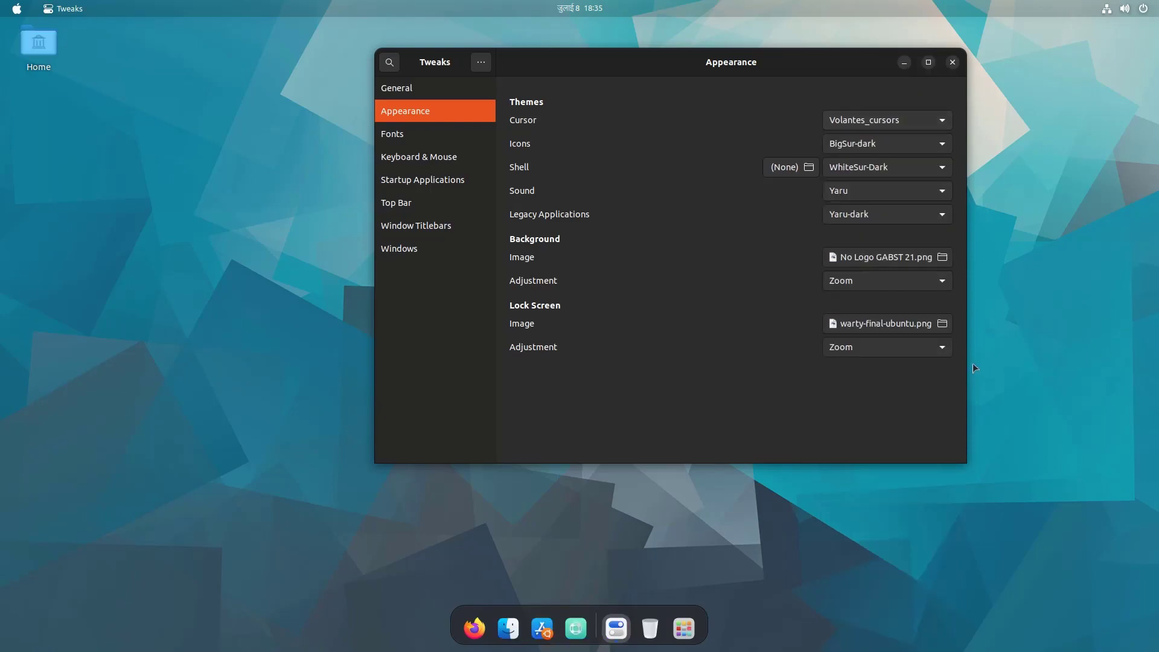
Step: Check the new icons in the application grid and close the Tweaks window
click(690, 628)
click(690, 628)
drag(728, 58, 625, 50)
key(alt+F4)
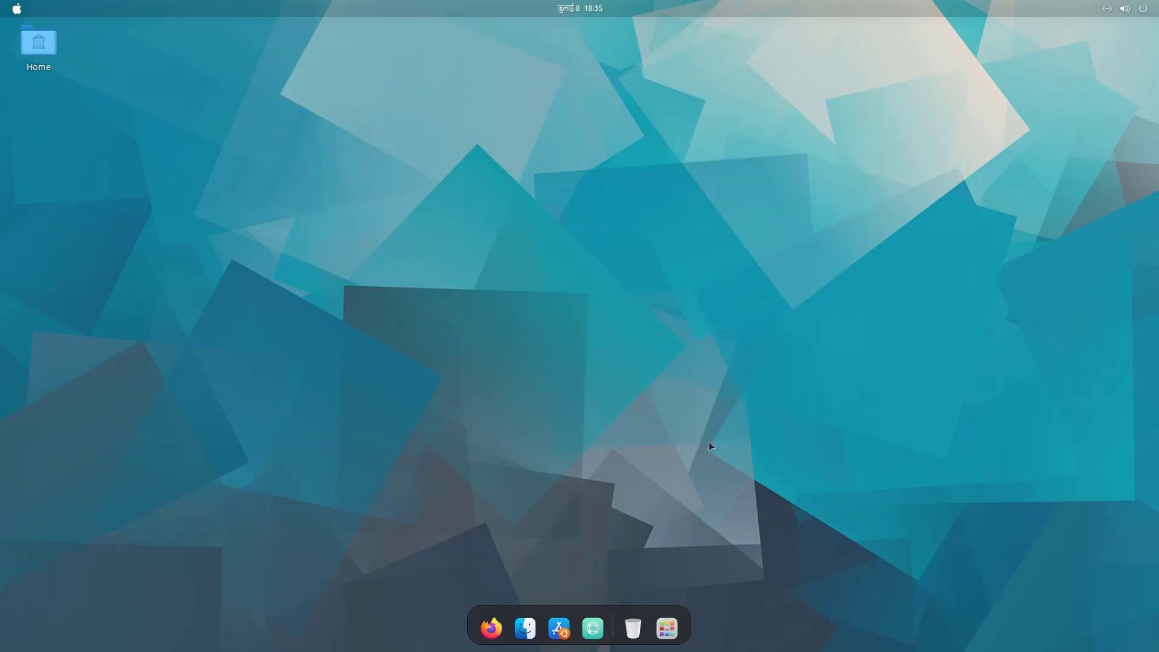